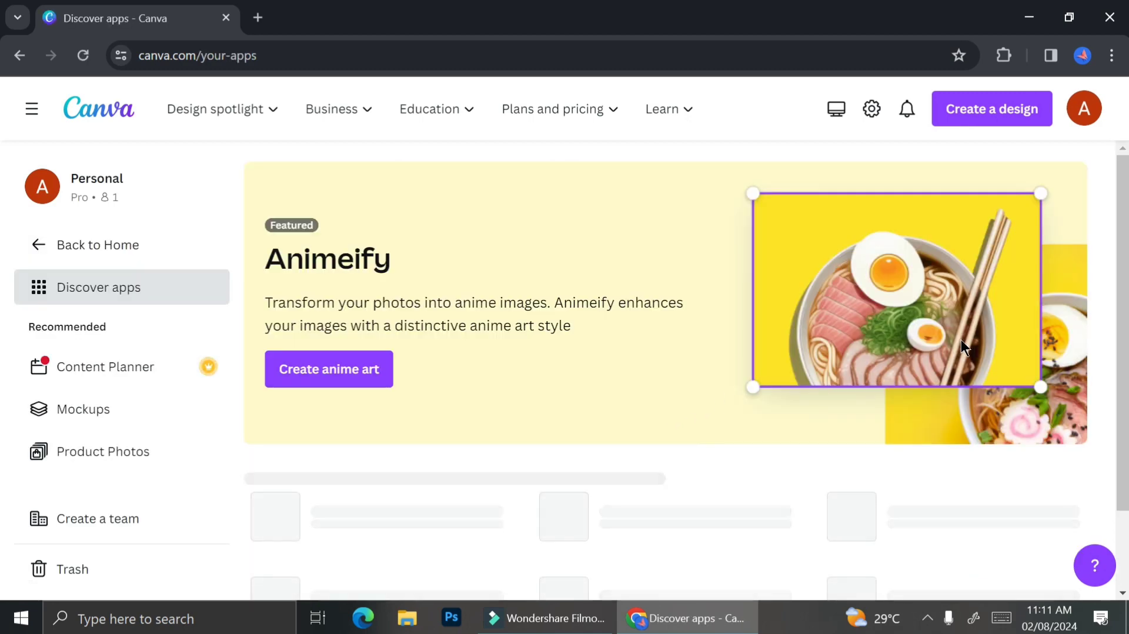
Look through the trending, new and category sections of the Discover apps page
{"action": "scroll", "coordinate": [961, 365], "scroll_direction": "down", "scroll_amount": 5}
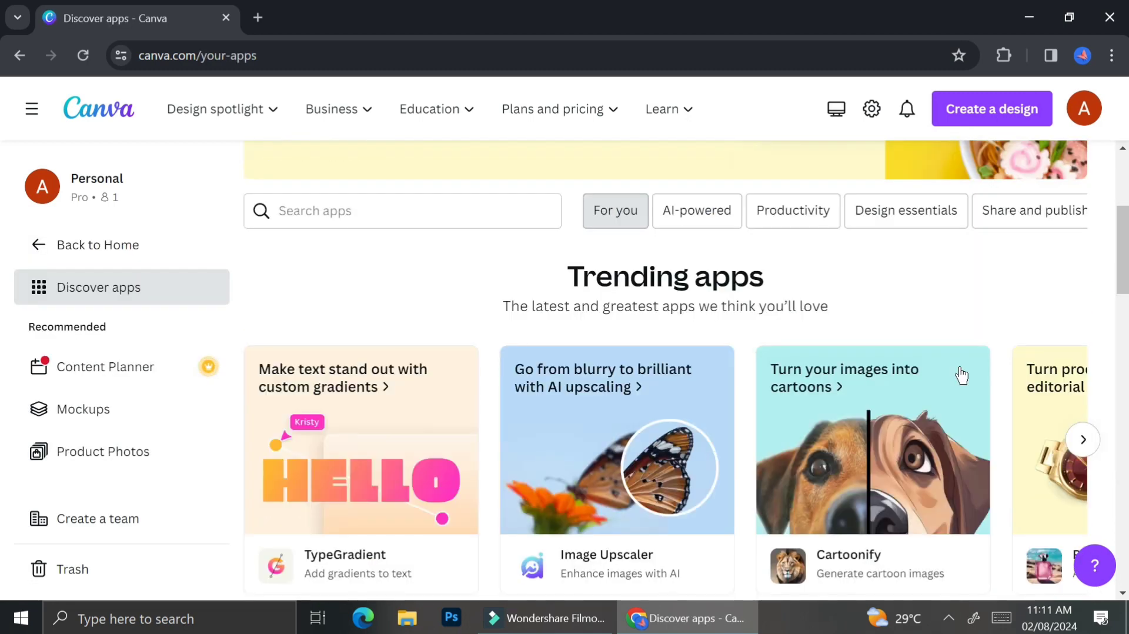
{"action": "scroll", "coordinate": [764, 429], "scroll_direction": "down", "scroll_amount": 2}
{"action": "scroll", "coordinate": [780, 419], "scroll_direction": "down", "scroll_amount": 5}
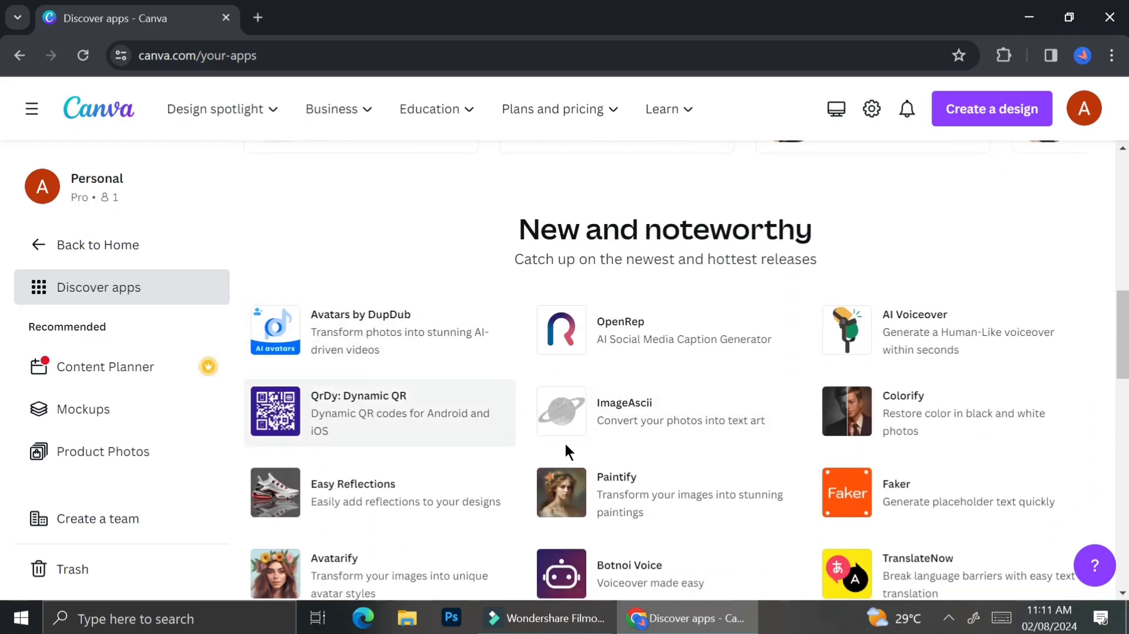
{"action": "scroll", "coordinate": [806, 416], "scroll_direction": "down", "scroll_amount": 10}
{"action": "scroll", "coordinate": [804, 401], "scroll_direction": "down", "scroll_amount": 6}
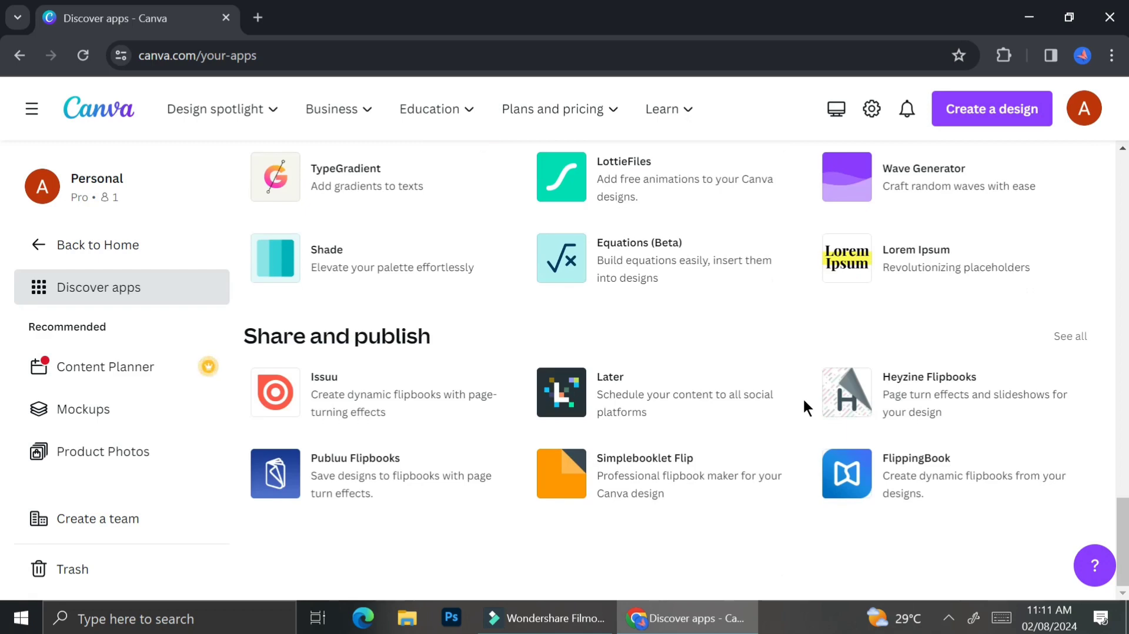
{"action": "scroll", "coordinate": [803, 397], "scroll_direction": "up", "scroll_amount": 12}
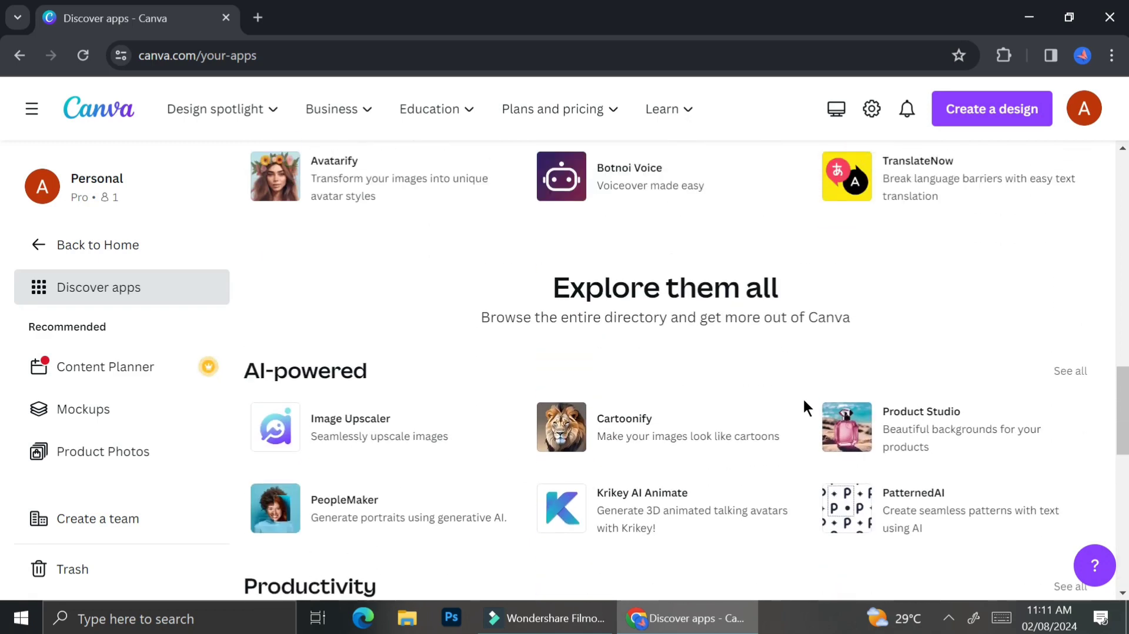
{"action": "scroll", "coordinate": [802, 397], "scroll_direction": "down", "scroll_amount": 1}
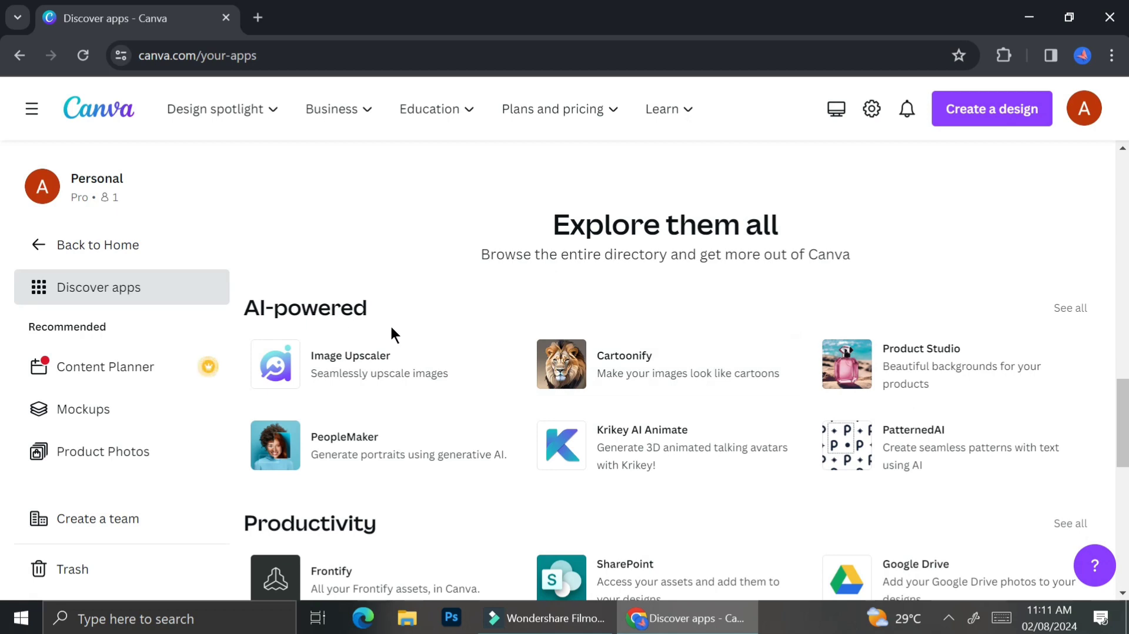
Show all AI-powered apps and open the details of Avatars by NeiroAI
{"action": "left_click", "coordinate": [1069, 310]}
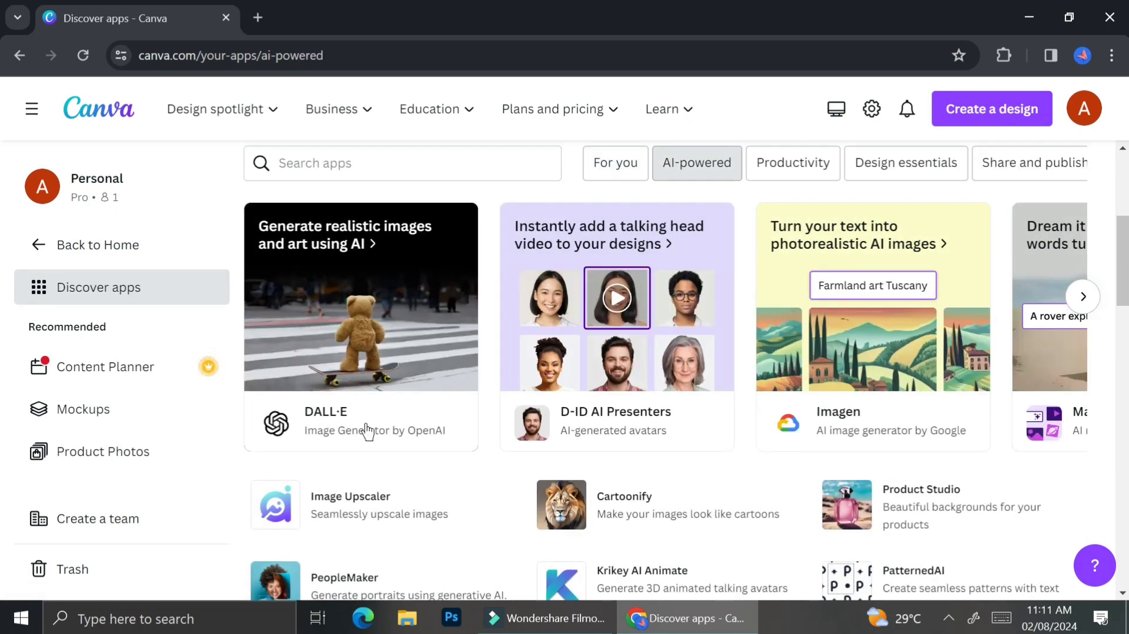
{"action": "scroll", "coordinate": [886, 339], "scroll_direction": "down", "scroll_amount": 5}
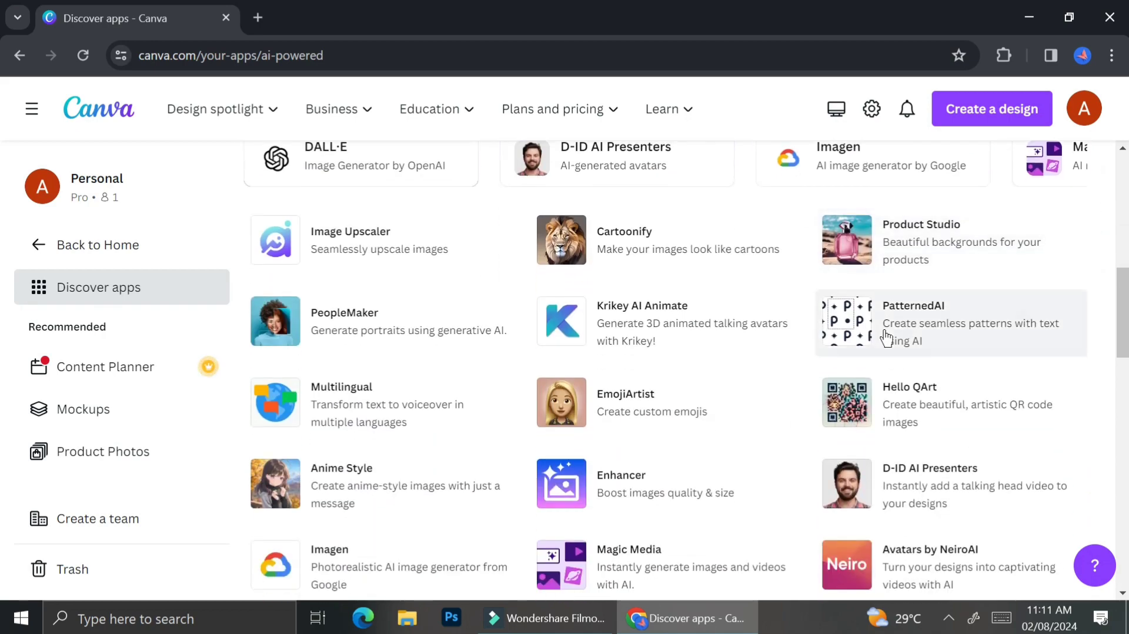
{"action": "scroll", "coordinate": [882, 339], "scroll_direction": "down", "scroll_amount": 5}
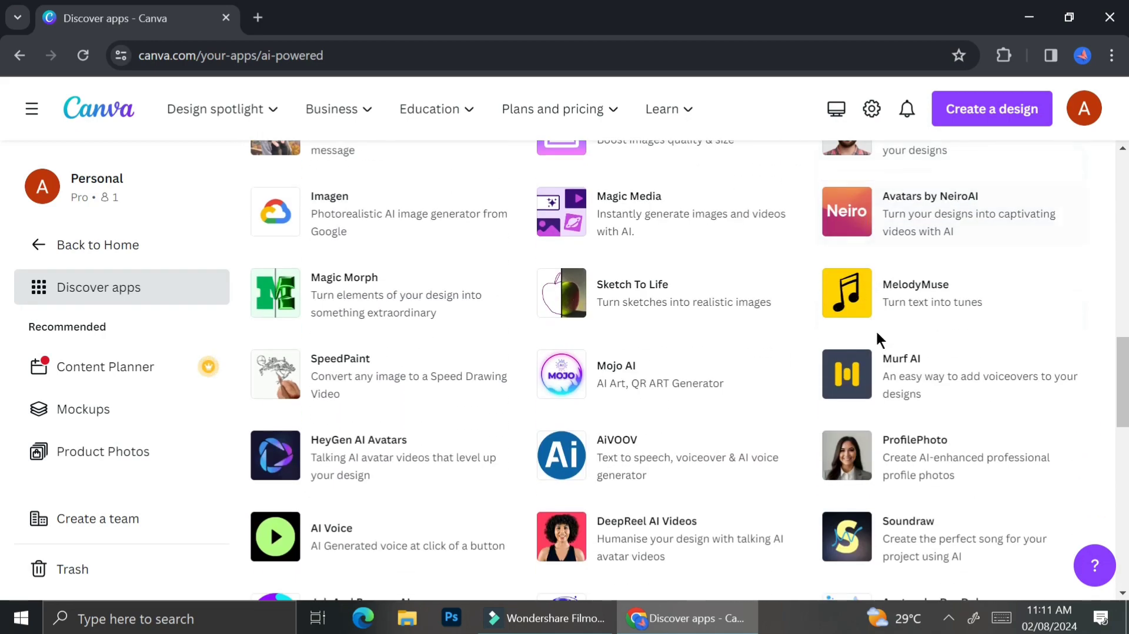
{"action": "left_click", "coordinate": [880, 220]}
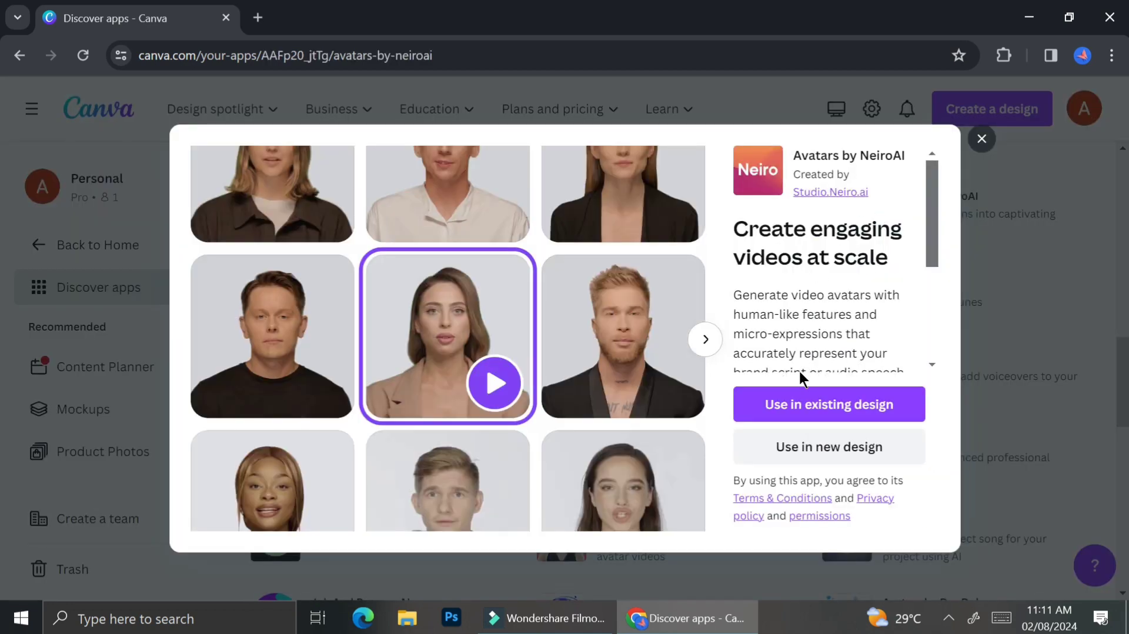
Use Avatars by NeiroAI in a new Video design and dismiss the app permissions notice
{"action": "scroll", "coordinate": [837, 347], "scroll_direction": "down", "scroll_amount": 3}
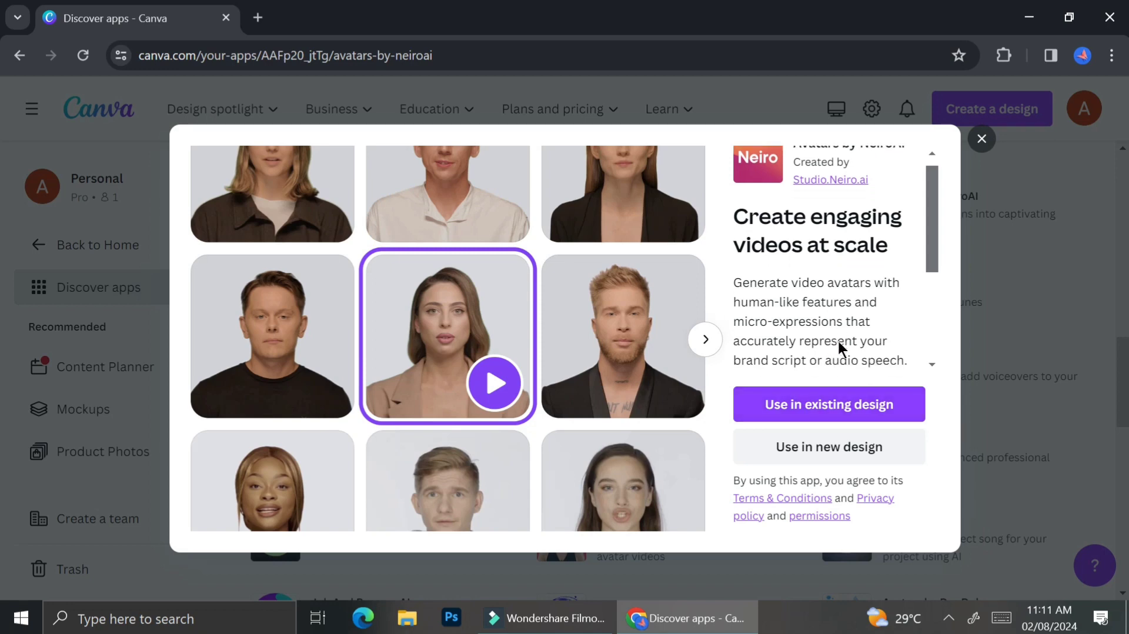
{"action": "left_click", "coordinate": [811, 463]}
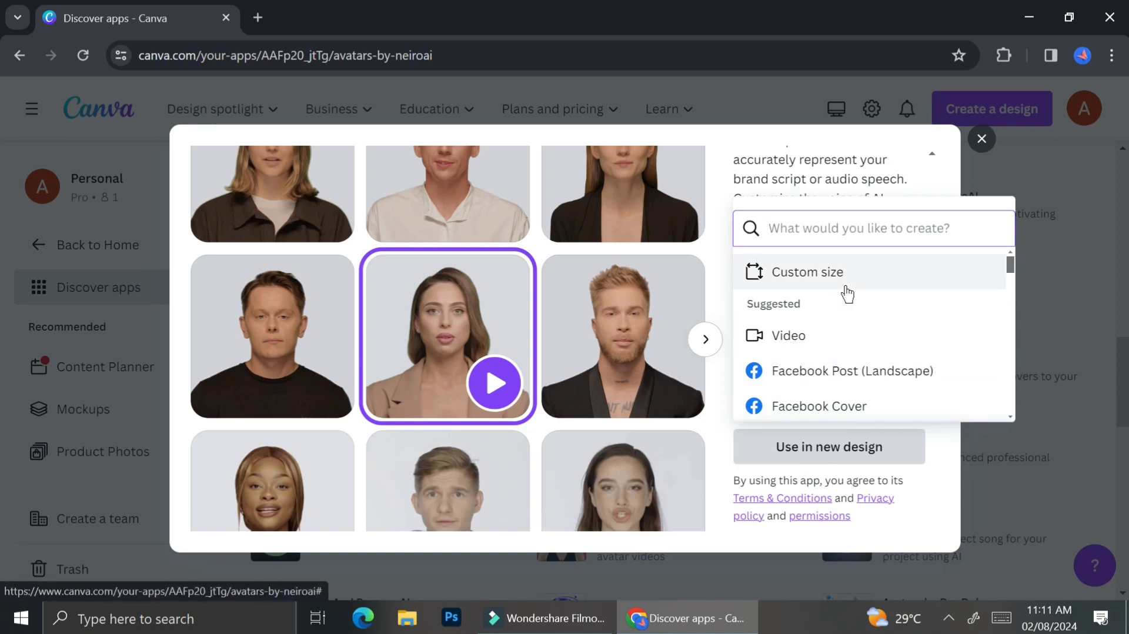
{"action": "scroll", "coordinate": [797, 360], "scroll_direction": "down", "scroll_amount": 3}
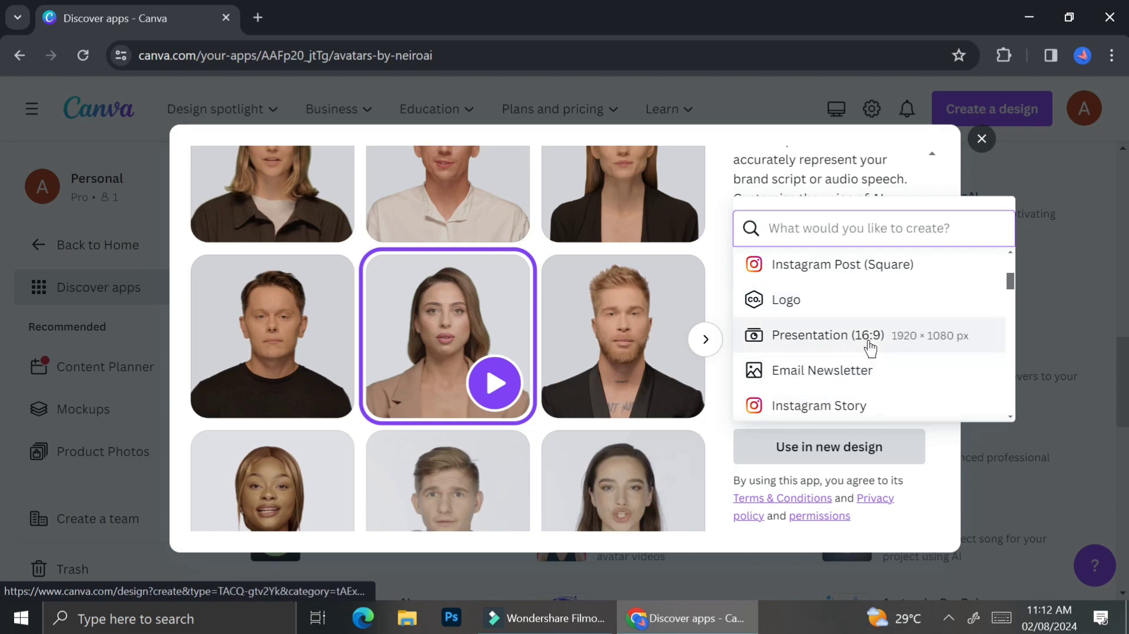
{"action": "scroll", "coordinate": [863, 340], "scroll_direction": "up", "scroll_amount": 3}
{"action": "left_click", "coordinate": [845, 344]}
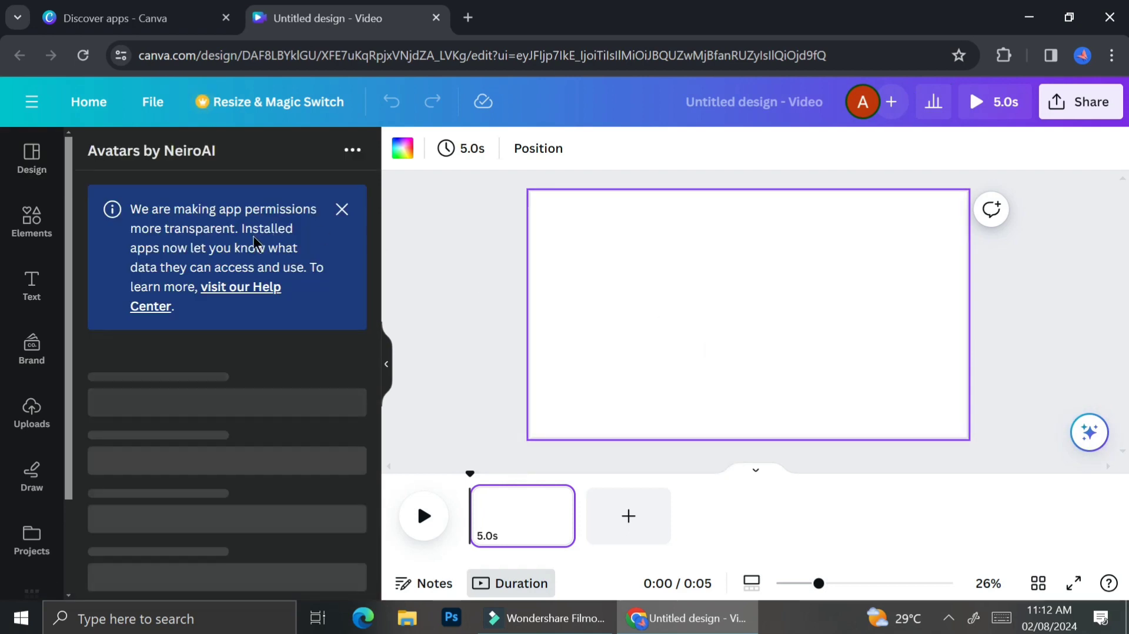
{"action": "left_click", "coordinate": [341, 212]}
{"action": "scroll", "coordinate": [298, 310], "scroll_direction": "up", "scroll_amount": 2}
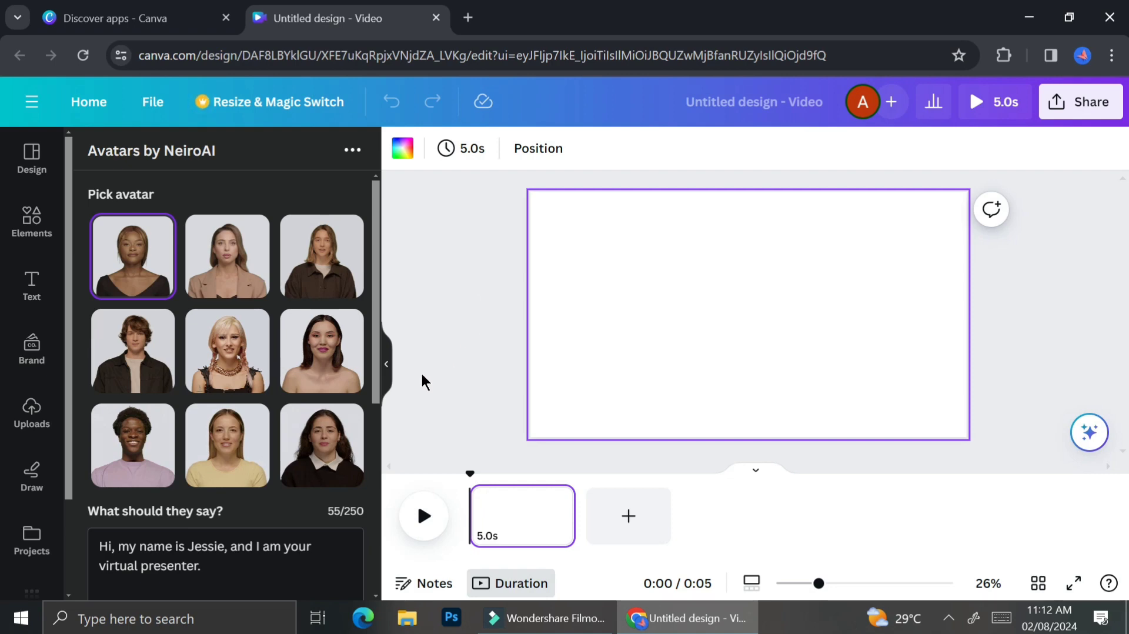
Pick the dark-haired woman in a black sweater with a white collar as the avatar
{"action": "left_click", "coordinate": [133, 351]}
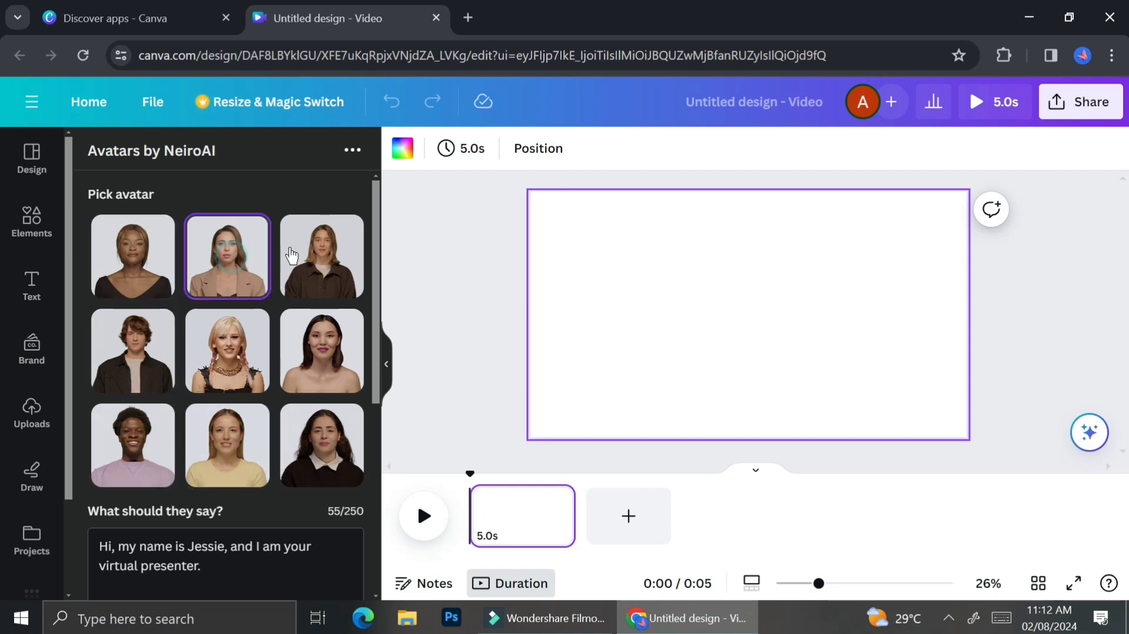
{"action": "left_click", "coordinate": [299, 253]}
{"action": "left_click", "coordinate": [336, 447]}
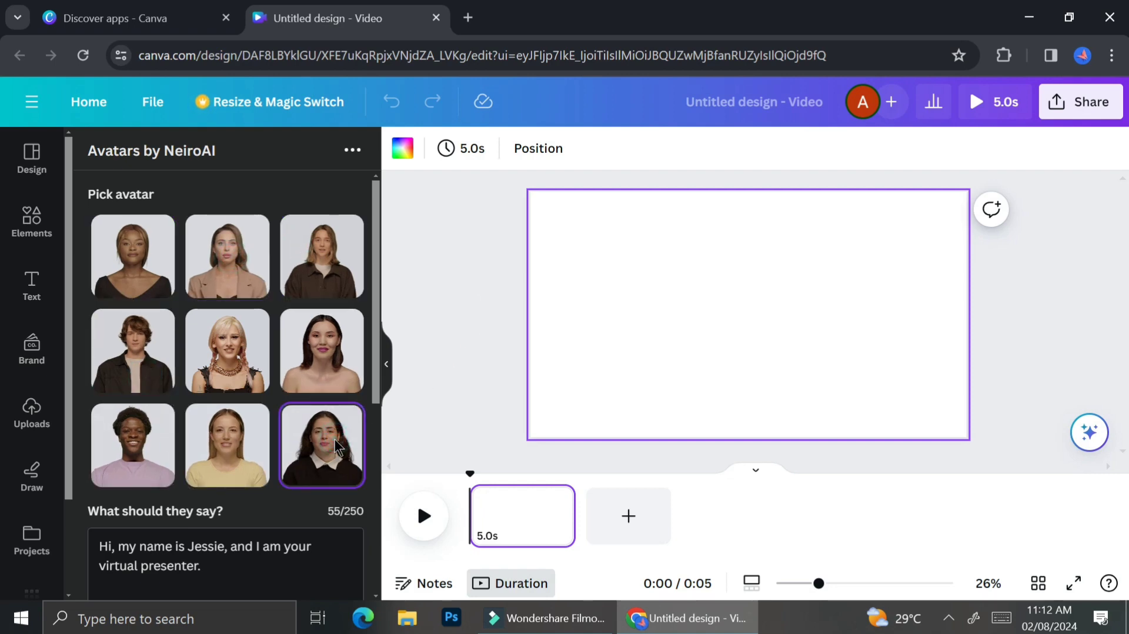
Replace the avatar's script with "Hello everyone, today i'm going to tell you 10 fun facts about butterfly"
{"action": "scroll", "coordinate": [329, 435], "scroll_direction": "down", "scroll_amount": 3}
{"action": "left_click", "coordinate": [325, 427]}
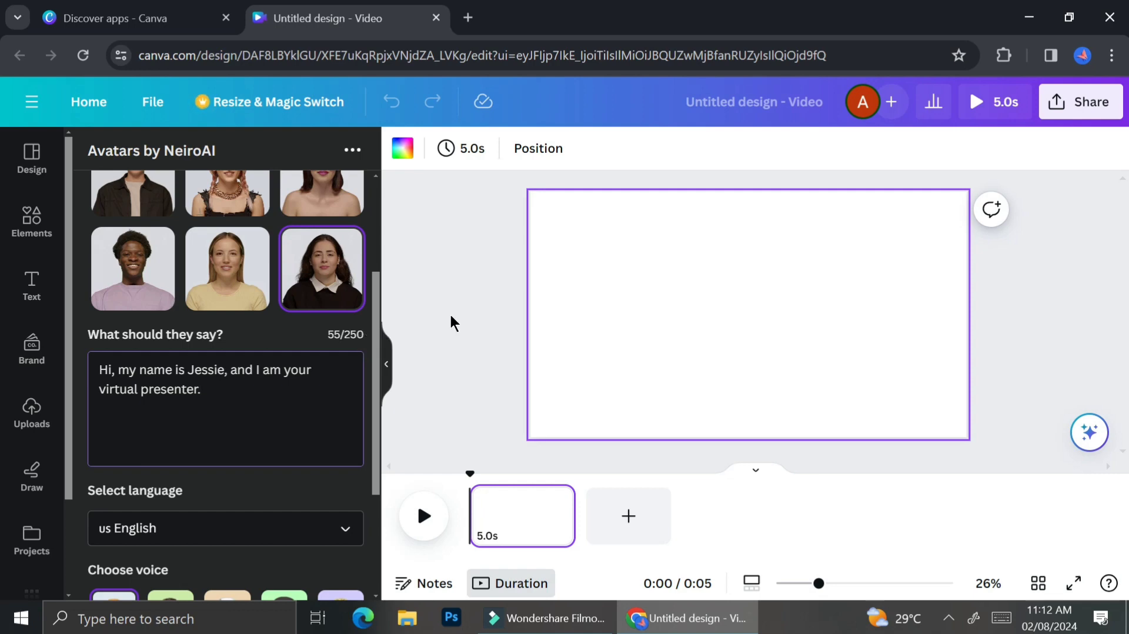
{"action": "key", "text": "ctrl+a"}
{"action": "type", "text": "Hello everyone, today i'm going to tell you 10 fun facts about butterfly"}
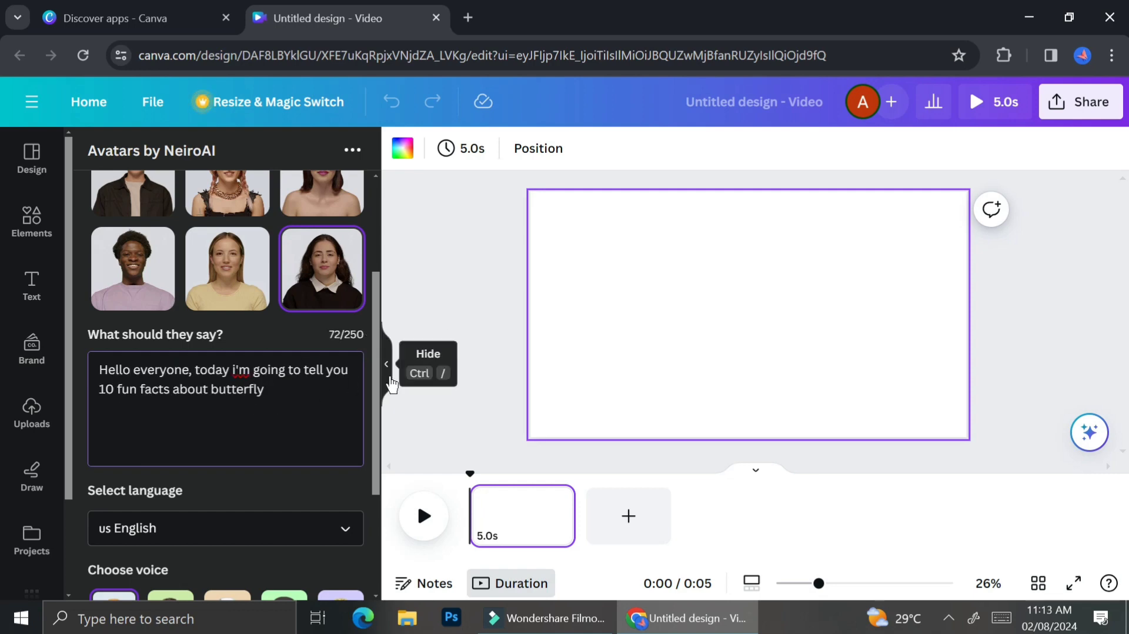
Review the languages available for the avatar's speech without choosing a different one
{"action": "scroll", "coordinate": [277, 420], "scroll_direction": "down", "scroll_amount": 3}
{"action": "left_click", "coordinate": [324, 354]}
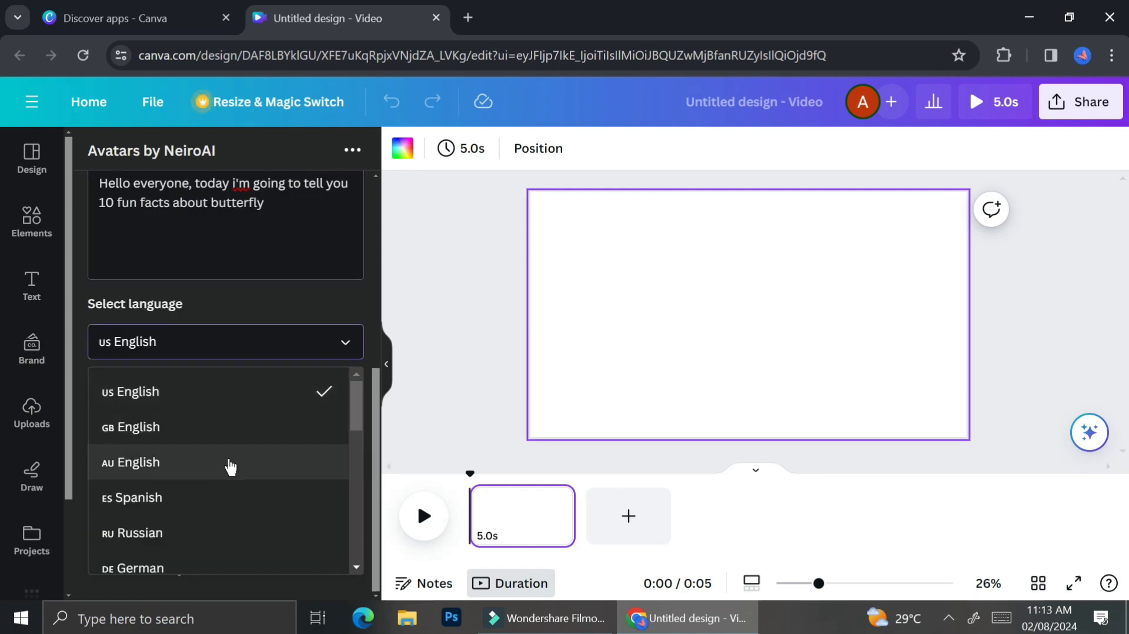
{"action": "scroll", "coordinate": [227, 464], "scroll_direction": "down", "scroll_amount": 5}
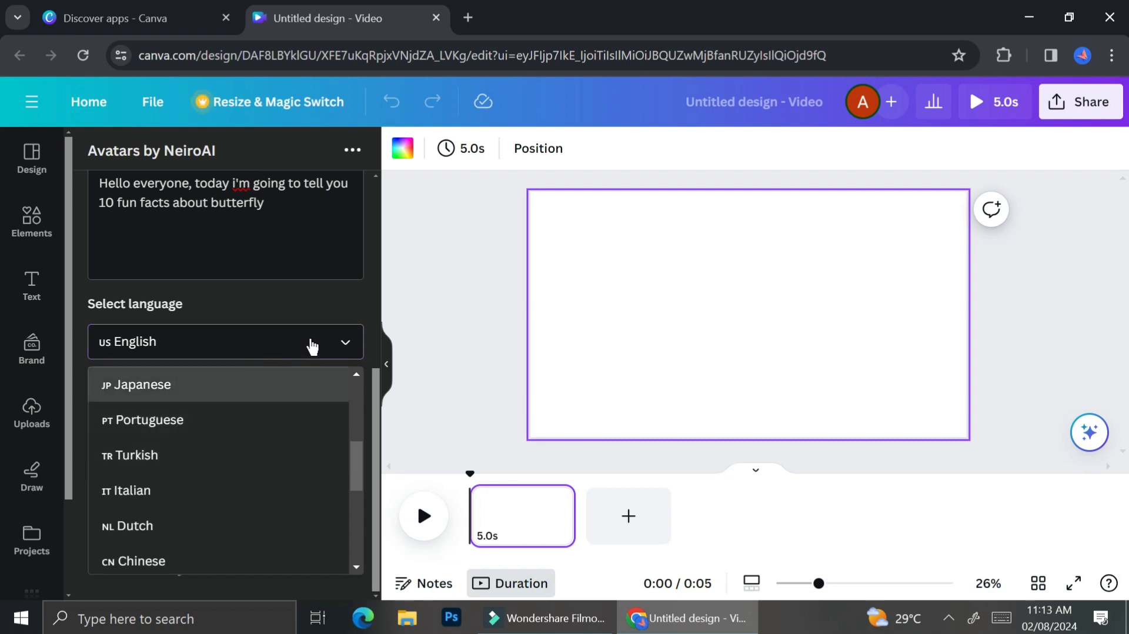
{"action": "left_click", "coordinate": [311, 345]}
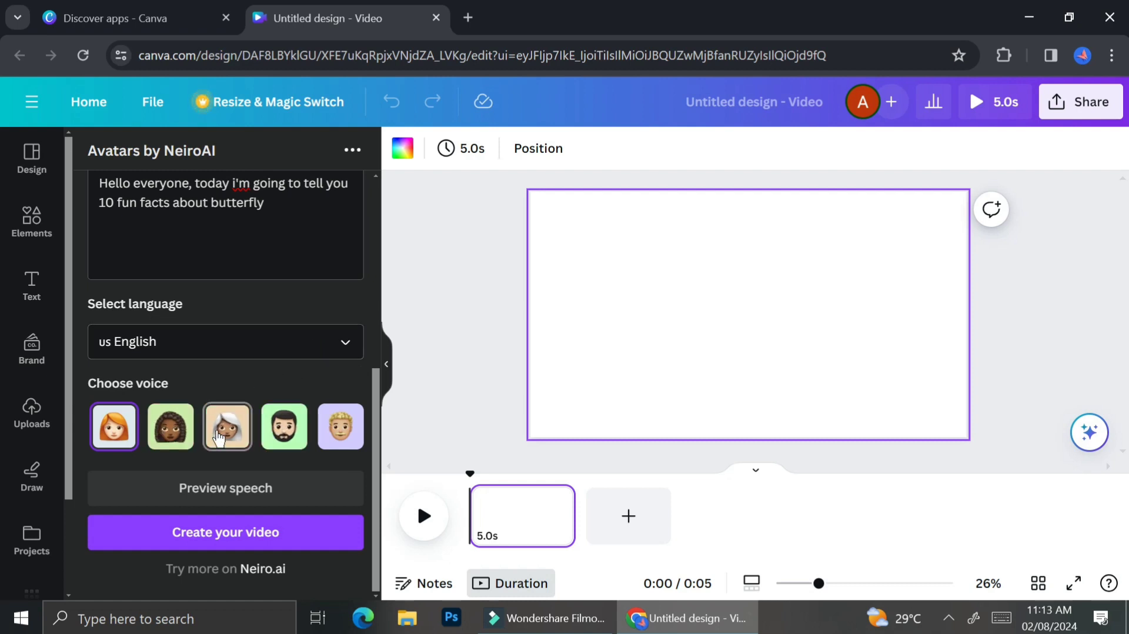
Preview the speech with the second and fourth voices, and select the second voice
{"action": "left_click", "coordinate": [170, 426]}
{"action": "left_click", "coordinate": [226, 496]}
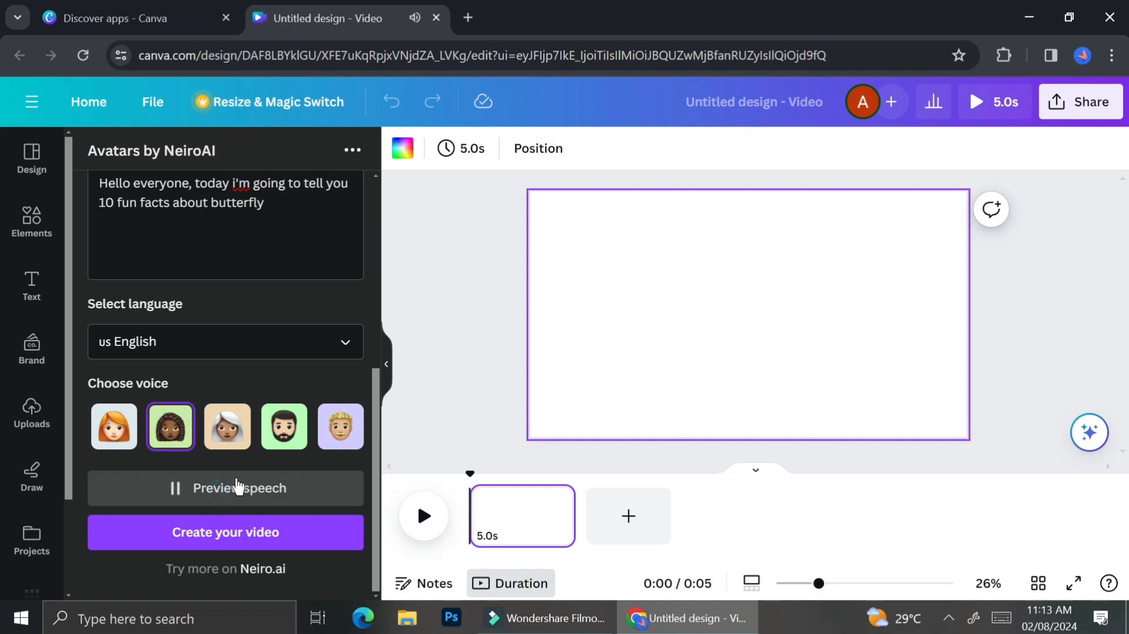
{"action": "left_click", "coordinate": [284, 425]}
{"action": "left_click", "coordinate": [275, 497]}
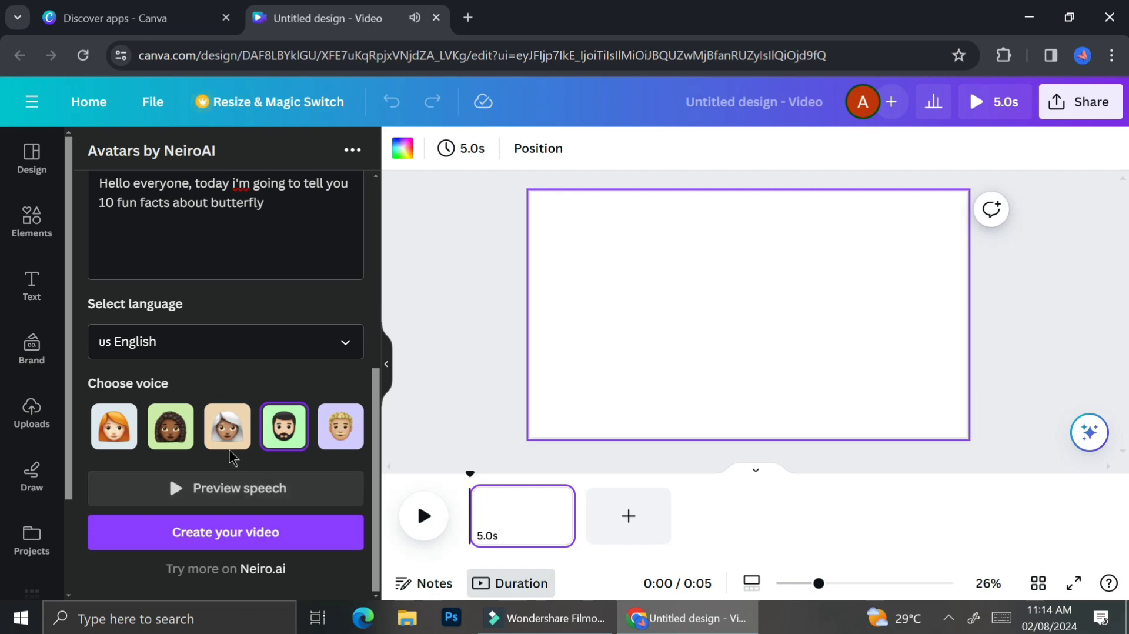
{"action": "left_click", "coordinate": [177, 436]}
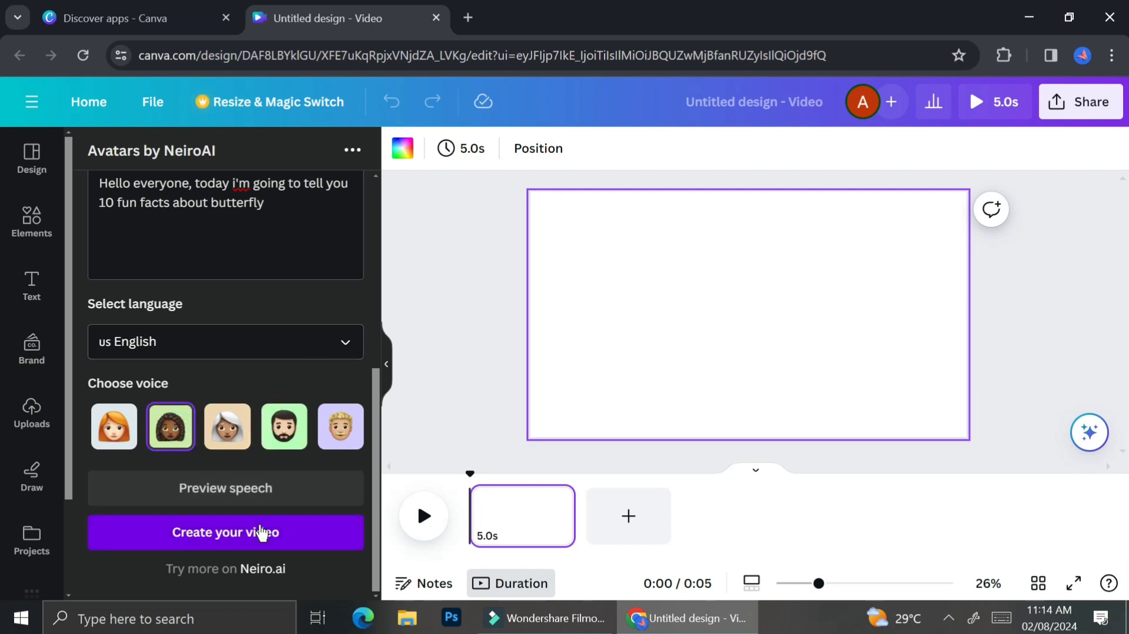
Create the avatar video, connecting the Neiro Studio account through Google sign-in
{"action": "left_click", "coordinate": [262, 532]}
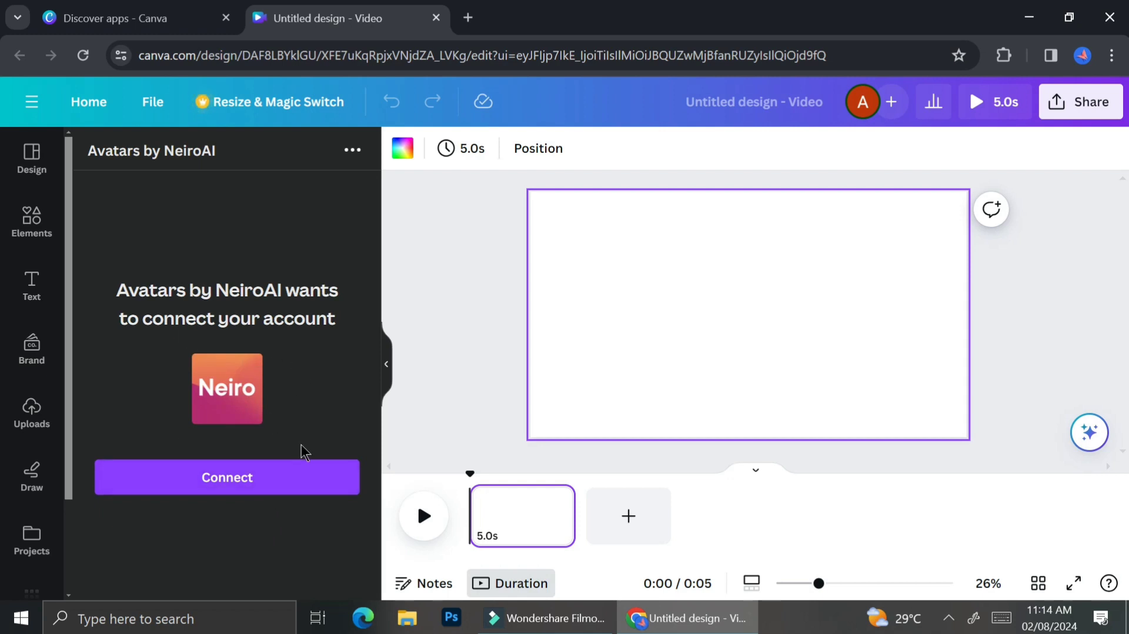
{"action": "left_click", "coordinate": [303, 483]}
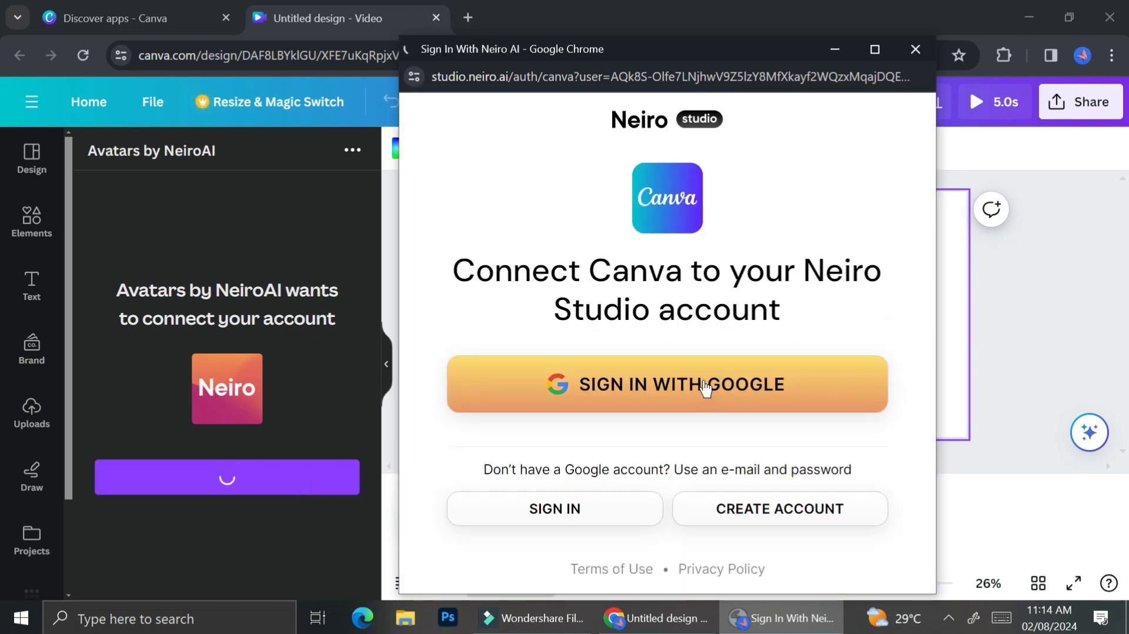
{"action": "left_click", "coordinate": [706, 385]}
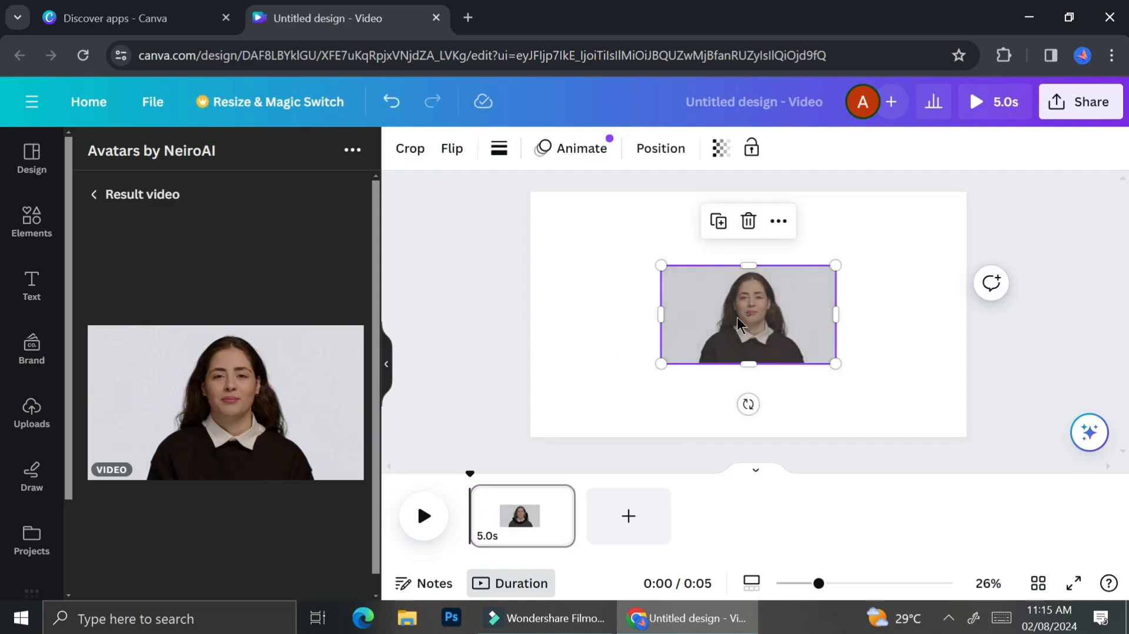
Move the avatar clip to the page's upper-left corner, enlarge it to fill the page, and play it
{"action": "left_click_drag", "start_coordinate": [738, 323], "coordinate": [616, 229]}
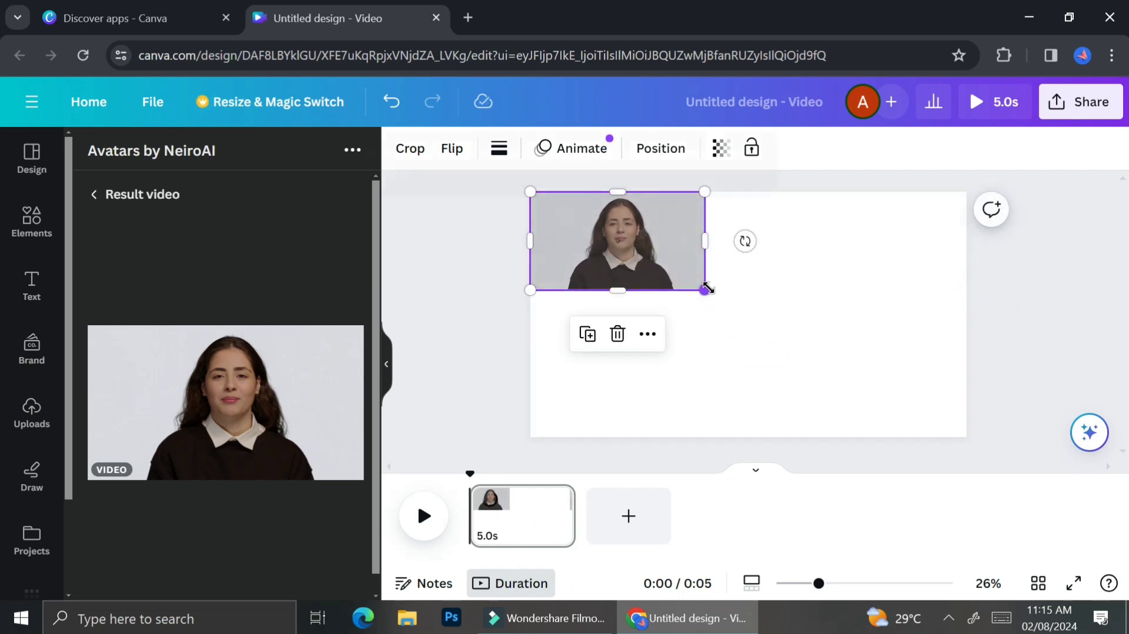
{"action": "left_click_drag", "start_coordinate": [705, 289], "coordinate": [967, 438]}
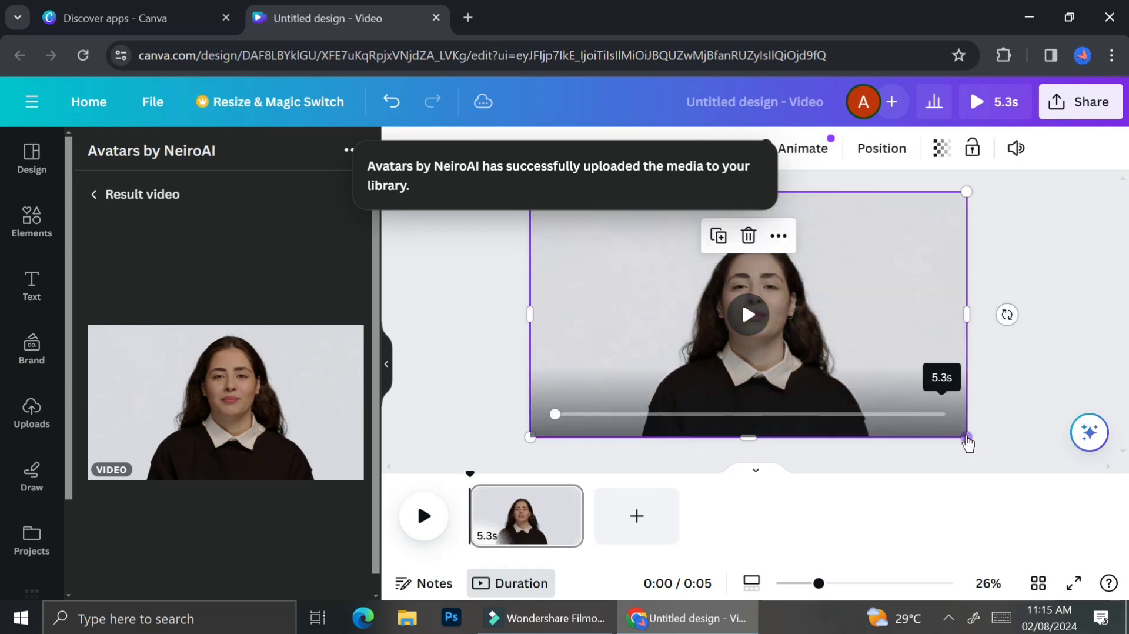
{"action": "left_click", "coordinate": [748, 314]}
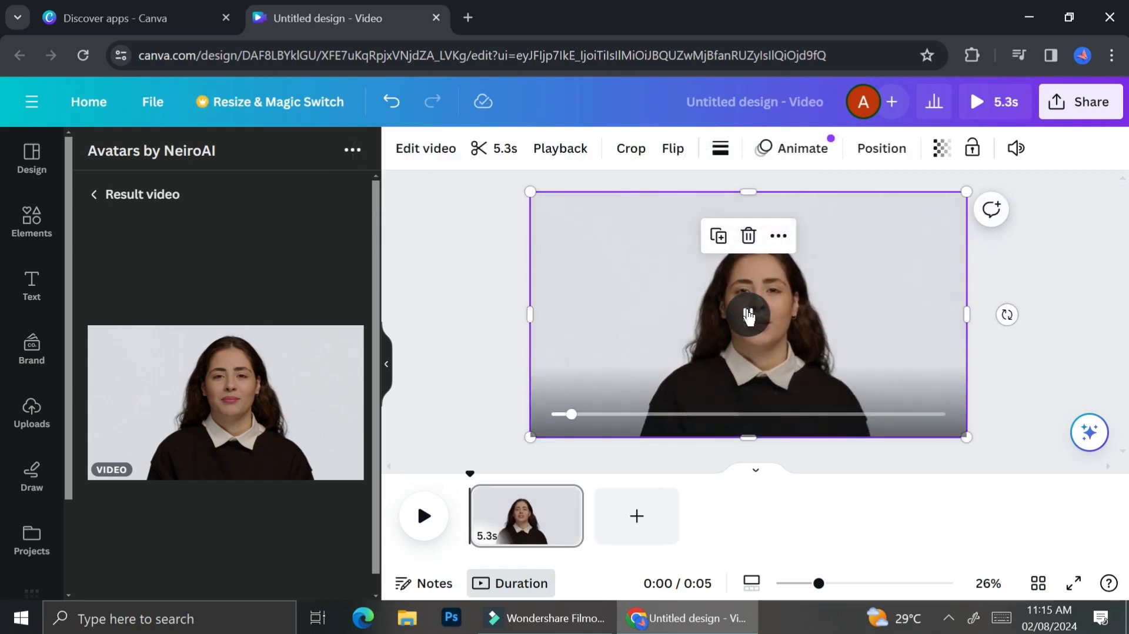
{"action": "left_click", "coordinate": [1098, 312]}
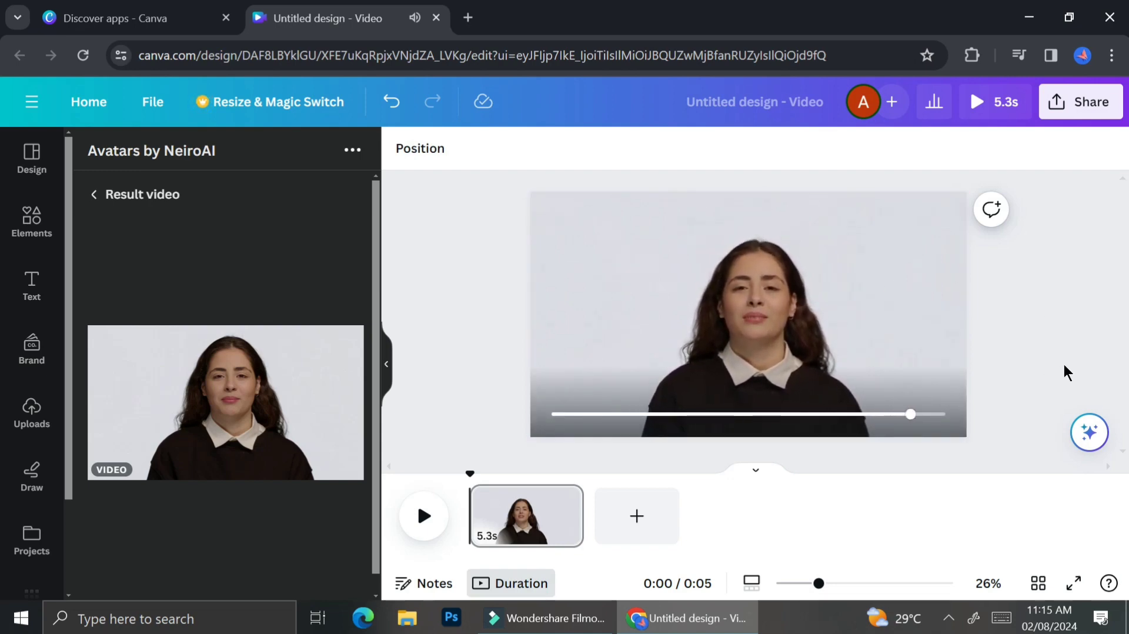
Remove the avatar video's background with Background Remover
{"action": "right_click", "coordinate": [862, 291]}
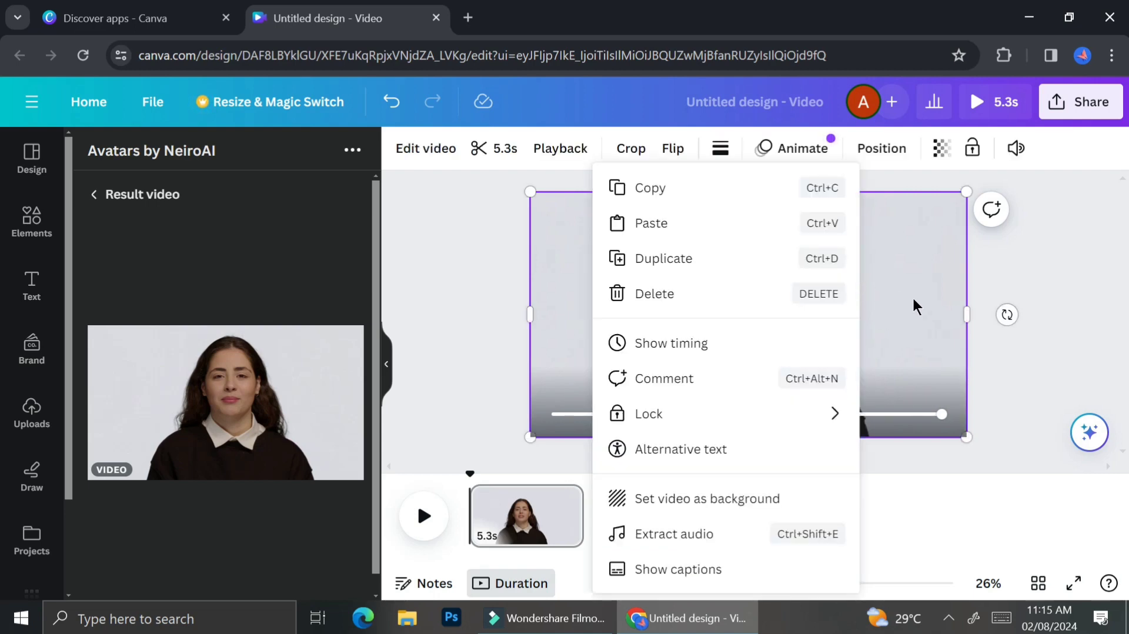
{"action": "left_click", "coordinate": [958, 317]}
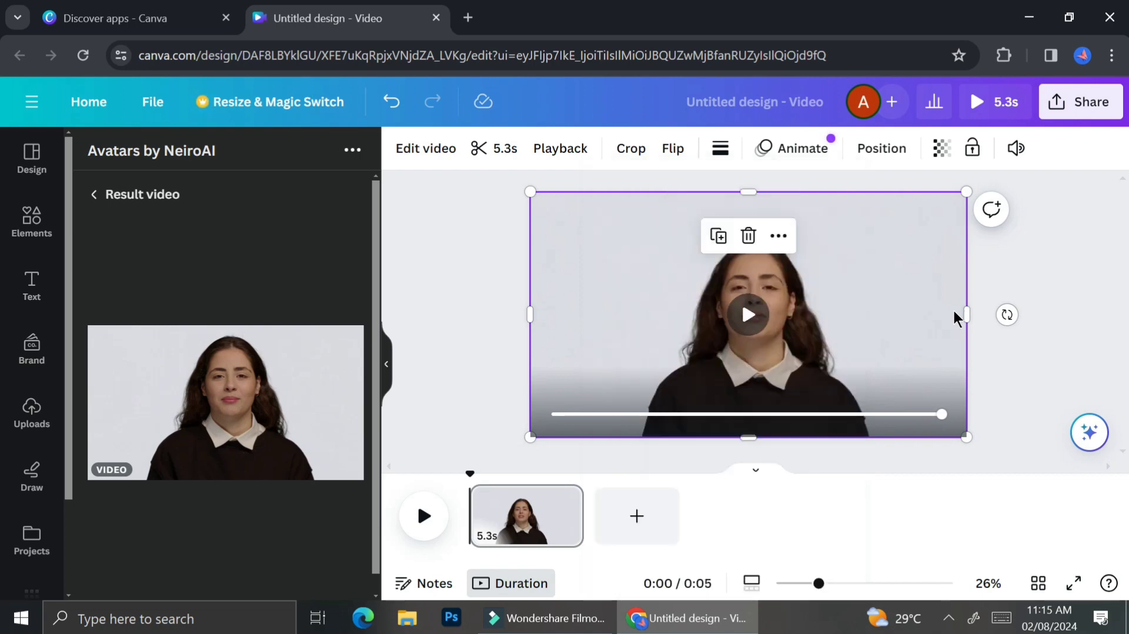
{"action": "left_click", "coordinate": [429, 161]}
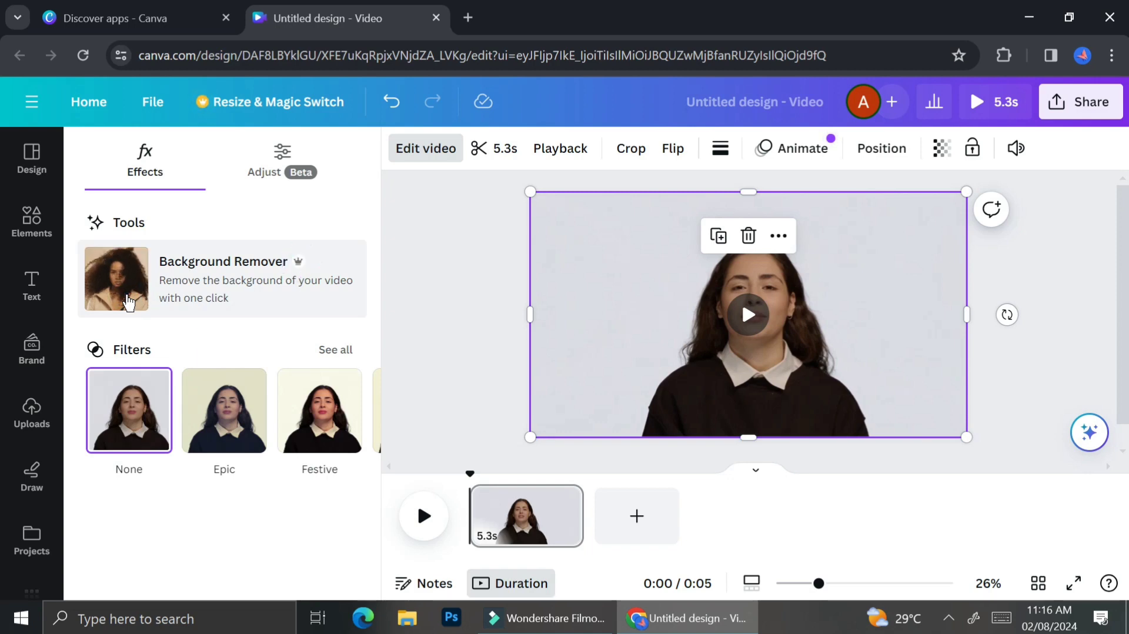
{"action": "left_click", "coordinate": [129, 302]}
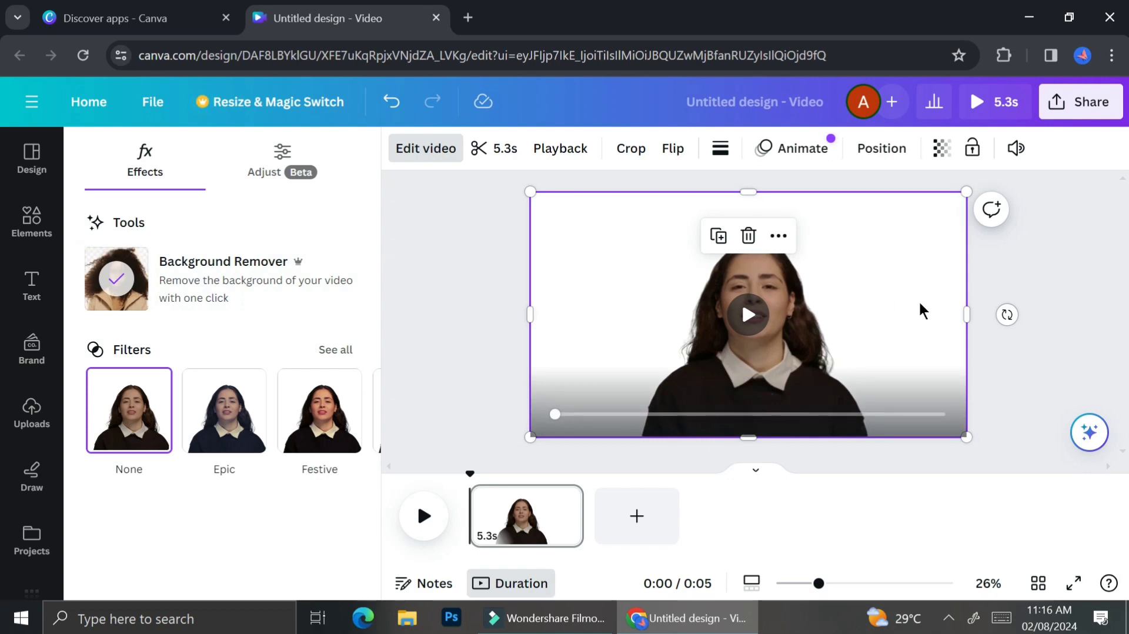
Shrink the avatar video to about 1,256 × 706, try several default colours on the page background, and settle on light turquoise
{"action": "left_click_drag", "start_coordinate": [965, 190], "coordinate": [803, 261]}
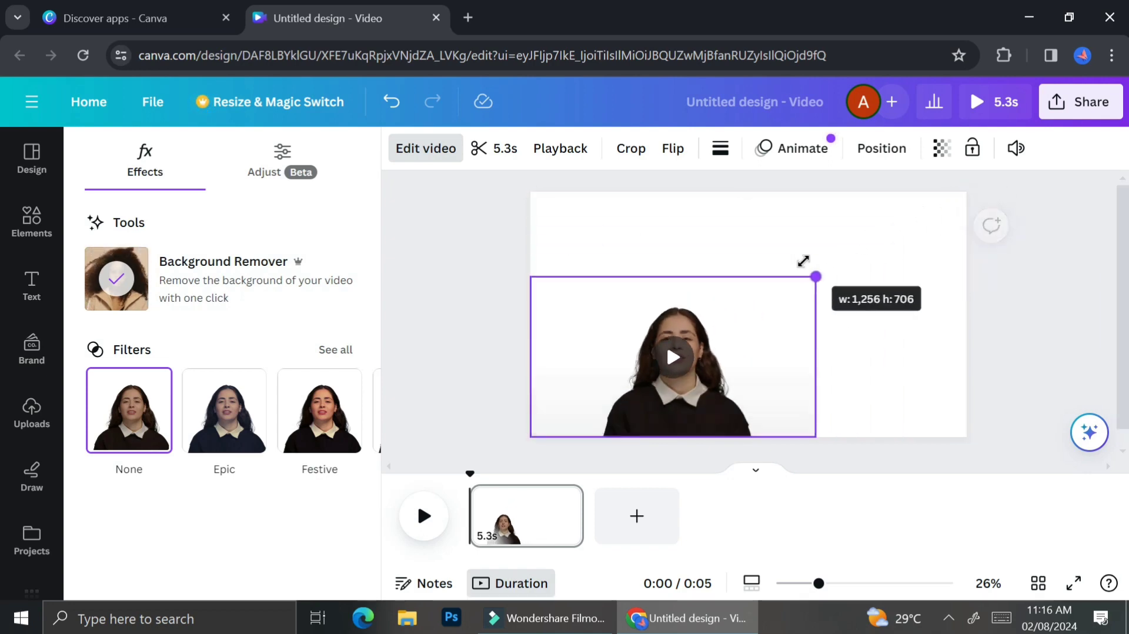
{"action": "left_click", "coordinate": [794, 217]}
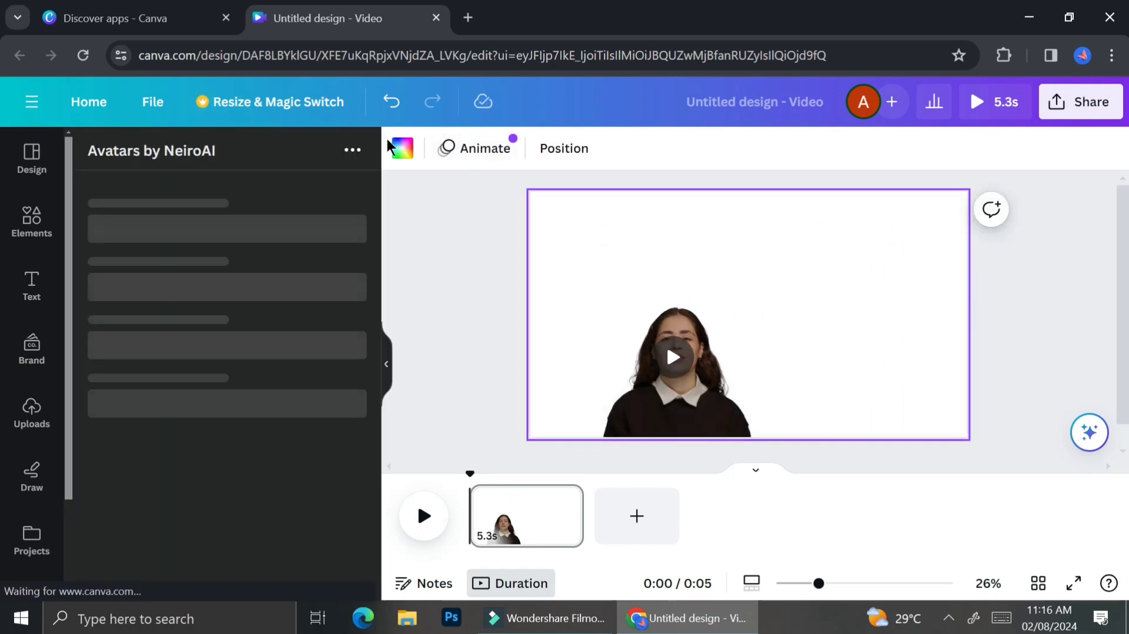
{"action": "left_click", "coordinate": [402, 148]}
{"action": "left_click", "coordinate": [179, 512]}
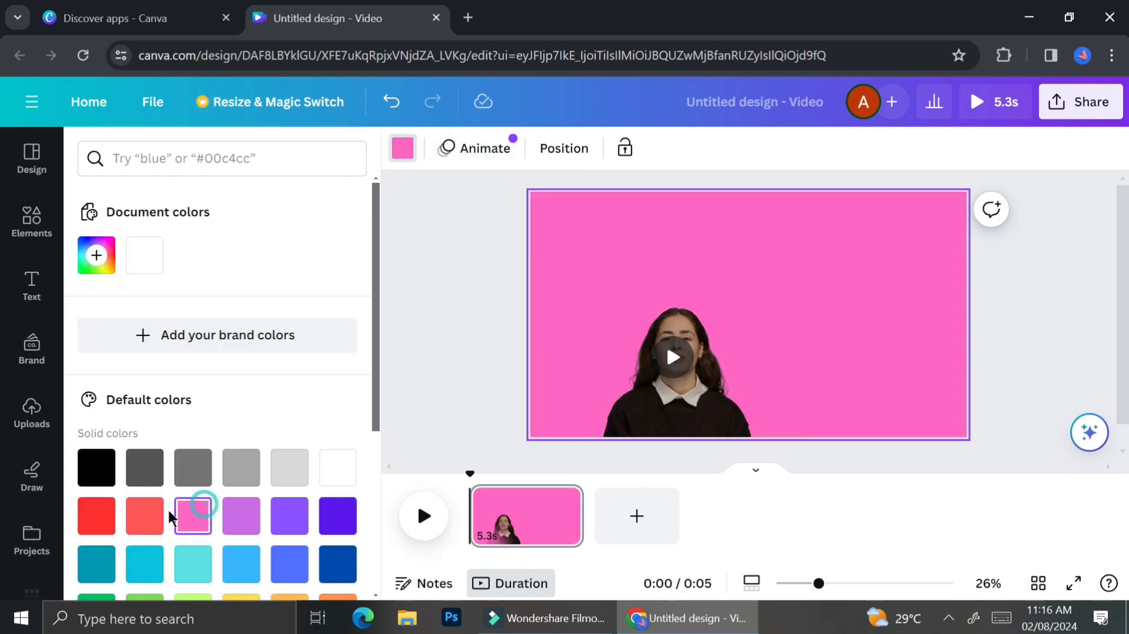
{"action": "left_click", "coordinate": [145, 515]}
{"action": "left_click", "coordinate": [338, 467]}
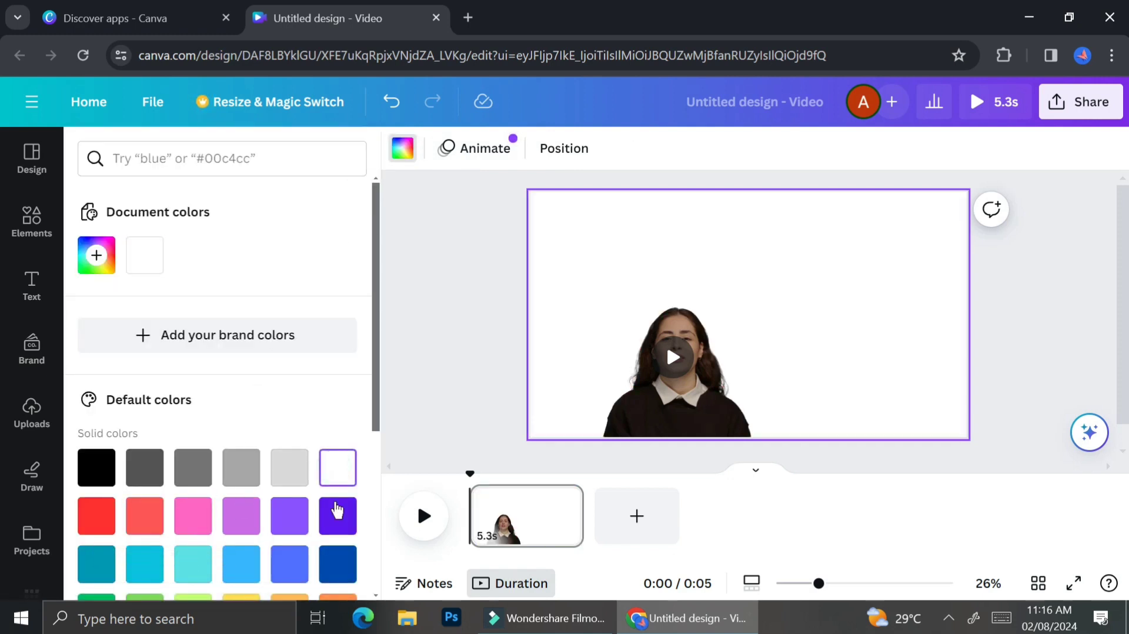
{"action": "left_click", "coordinate": [338, 510]}
{"action": "left_click", "coordinate": [191, 564]}
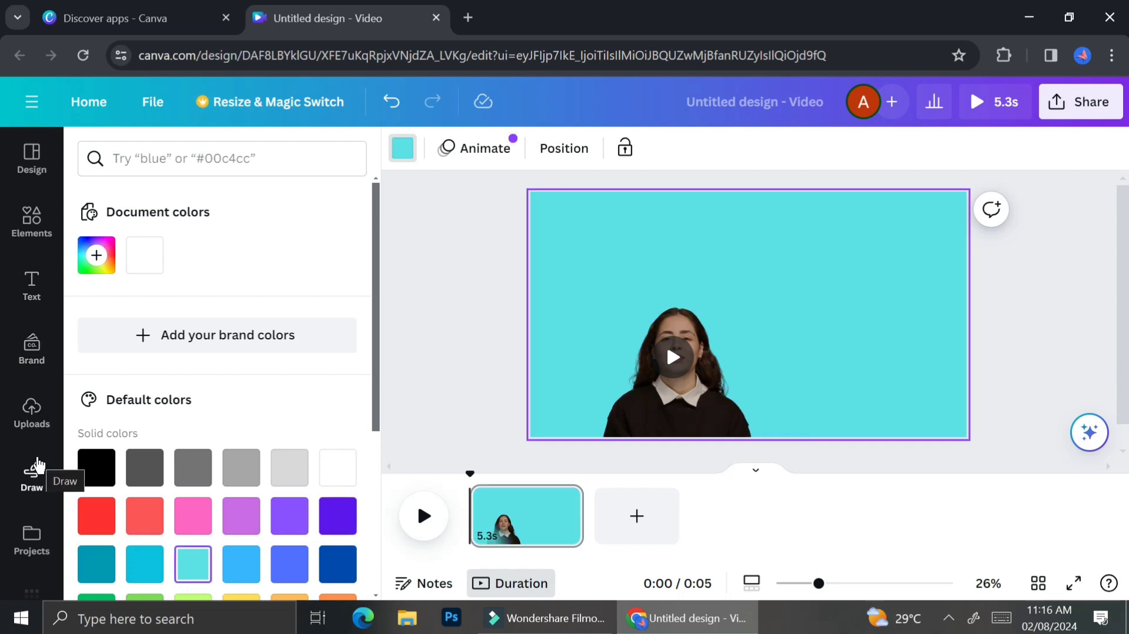
Search the elements for "chalkboard background" and add the green chalkboard photo to the page
{"action": "left_click", "coordinate": [31, 226]}
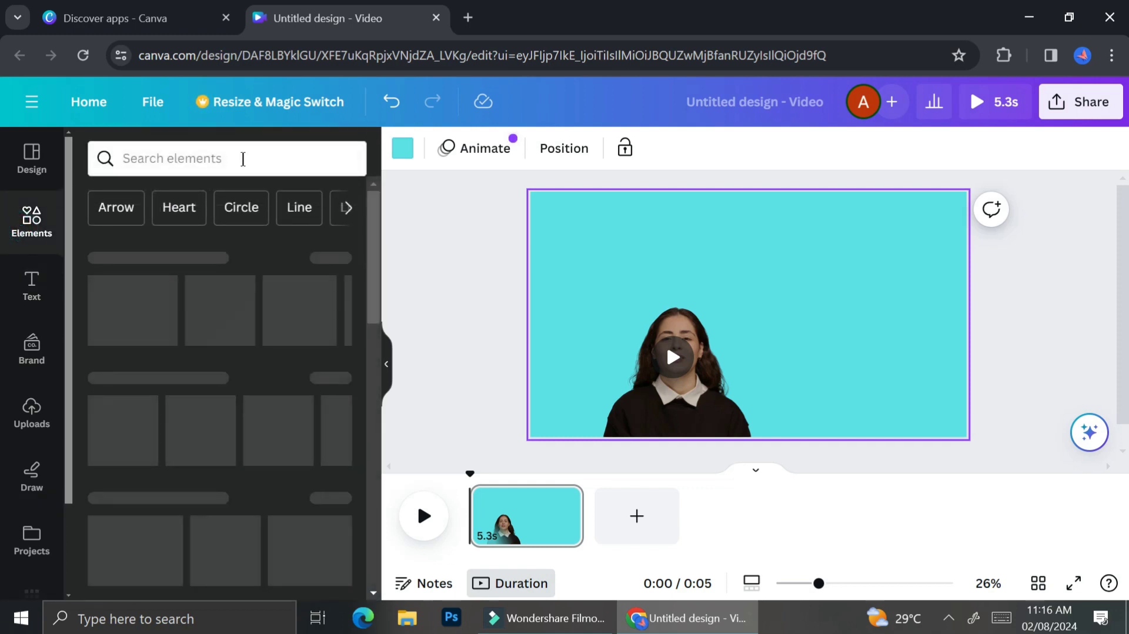
{"action": "left_click", "coordinate": [242, 159]}
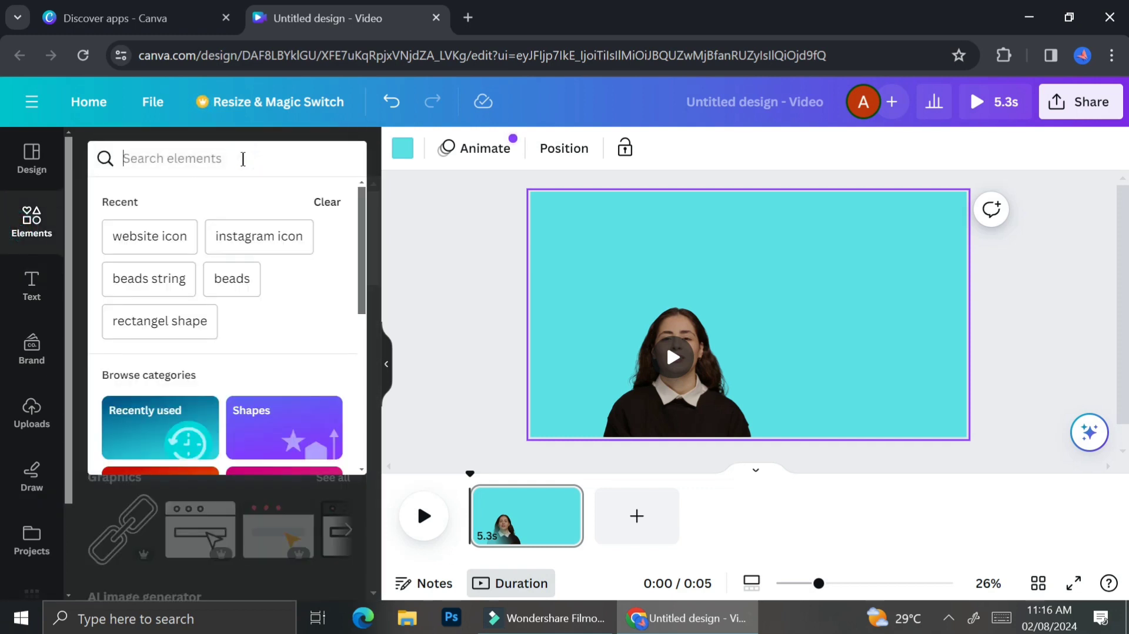
{"action": "type", "text": "chalkboa"}
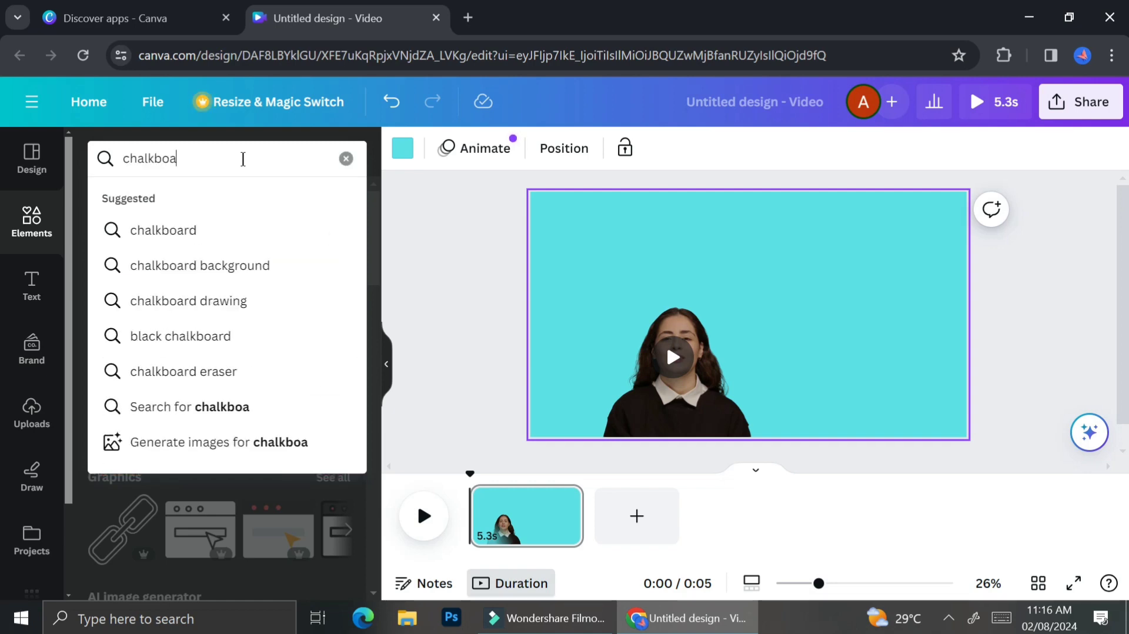
{"action": "left_click", "coordinate": [235, 266]}
{"action": "left_click", "coordinate": [214, 200]}
{"action": "left_click", "coordinate": [285, 329]}
Place the chalkboard photo behind the avatar so it covers the page, and enlarge the avatar video to 1,920 × 1,080
{"action": "right_click", "coordinate": [764, 294]}
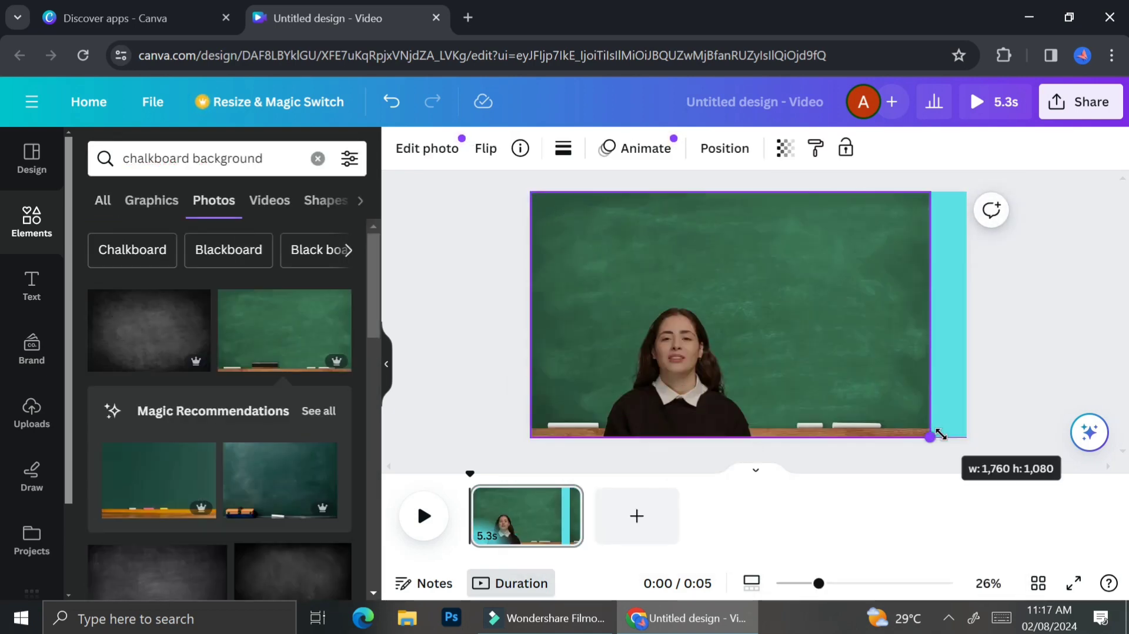
{"action": "left_click_drag", "start_coordinate": [932, 433], "coordinate": [970, 307]}
{"action": "left_click_drag", "start_coordinate": [759, 436], "coordinate": [750, 429]}
{"action": "left_click", "coordinate": [696, 300]}
{"action": "left_click_drag", "start_coordinate": [816, 357], "coordinate": [964, 433]}
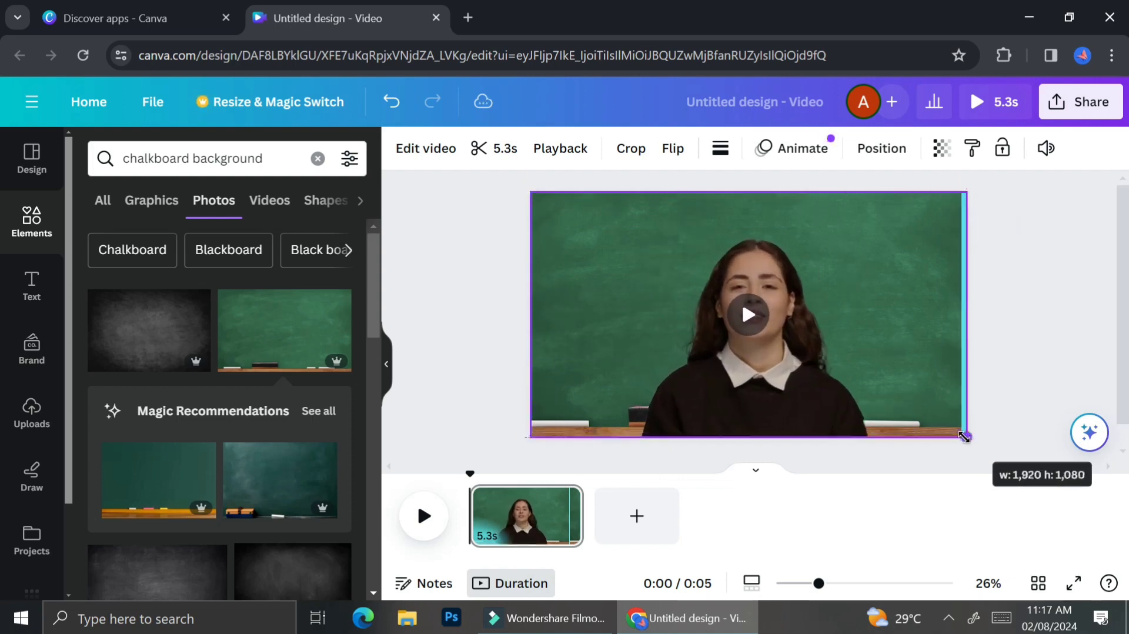
{"action": "left_click_drag", "start_coordinate": [966, 312], "coordinate": [971, 313]}
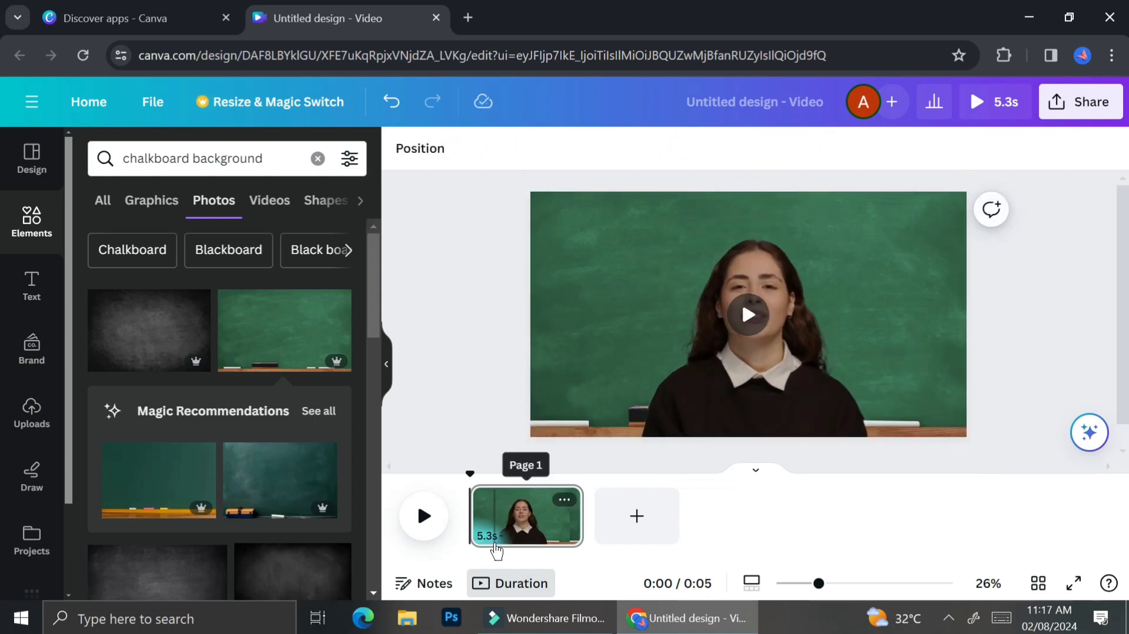
Add the "Beach Please" font combination to the page and change its blue word to "Butterfly"
{"action": "left_click", "coordinate": [32, 285]}
{"action": "scroll", "coordinate": [207, 347], "scroll_direction": "down", "scroll_amount": 5}
{"action": "left_click", "coordinate": [186, 342]}
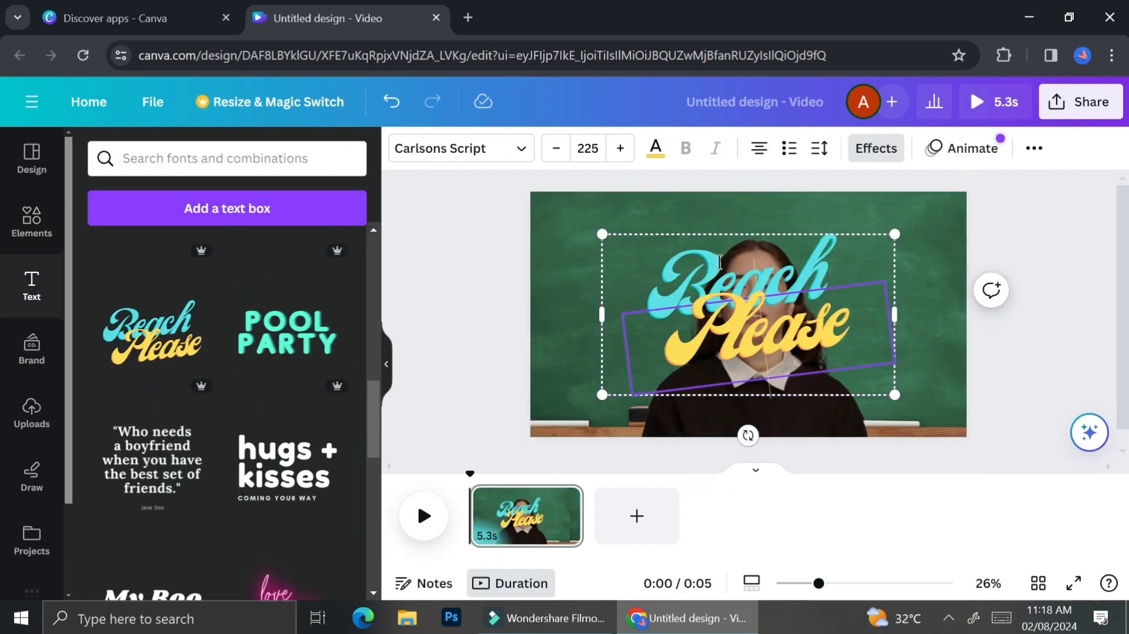
{"action": "double_click", "coordinate": [790, 314]}
{"action": "double_click", "coordinate": [756, 269]}
{"action": "type", "text": "Butterfly"}
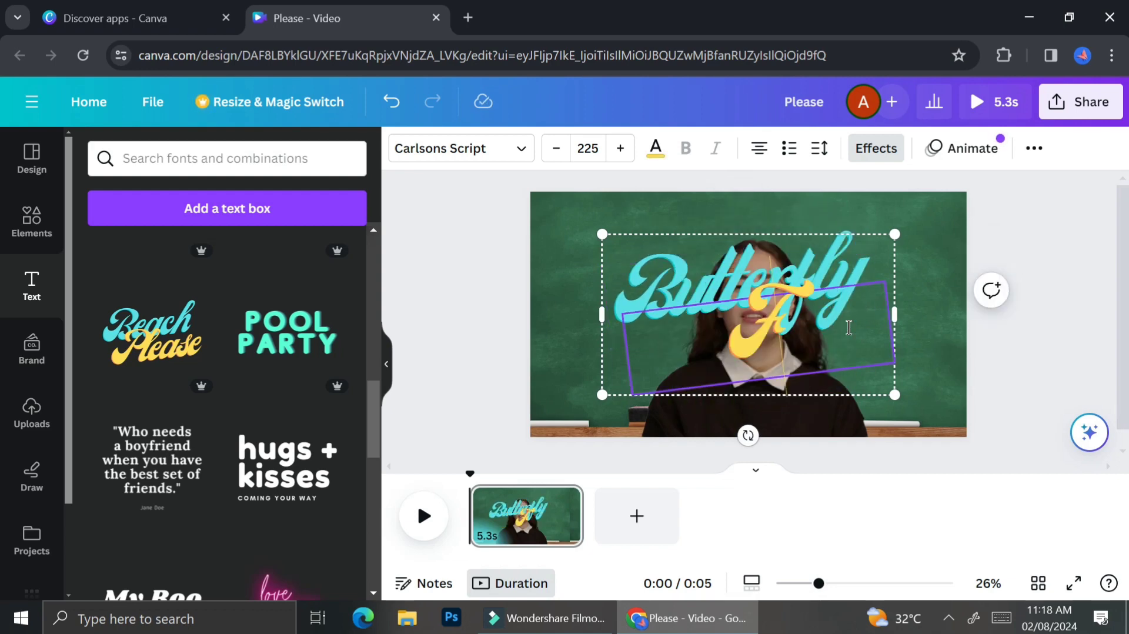
Change the yellow word to "Fun Facts!" and arrange the resized texts with it at the page's upper left and "Butterfly" at the lower right
{"action": "double_click", "coordinate": [759, 335]}
{"action": "type", "text": "Fun Facts!"}
{"action": "left_click_drag", "start_coordinate": [822, 286], "coordinate": [935, 351]}
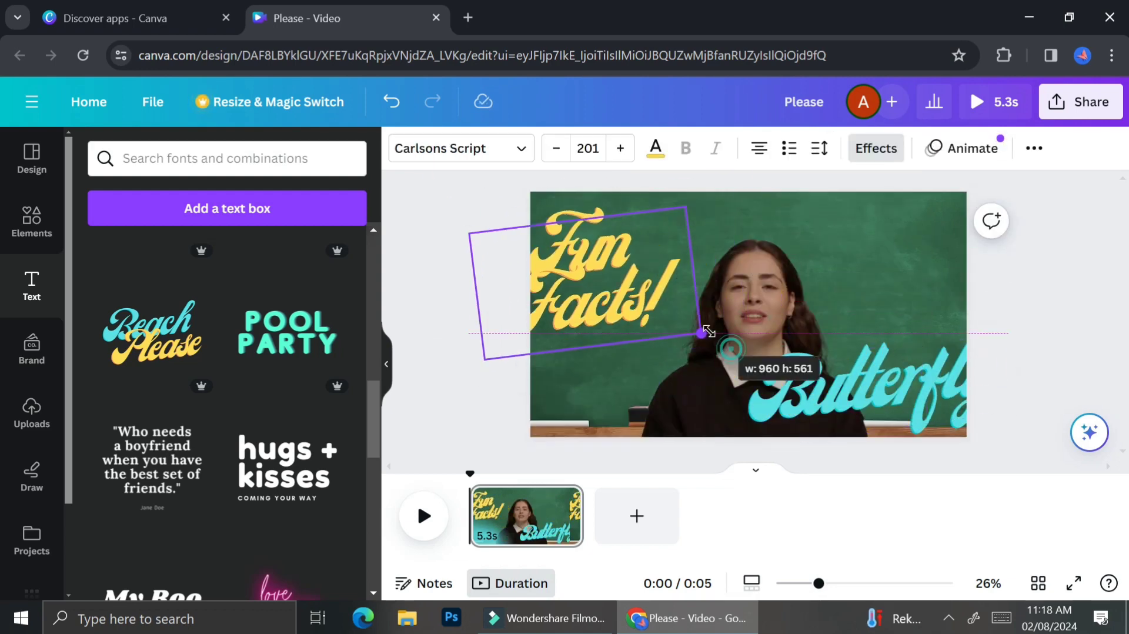
{"action": "left_click_drag", "start_coordinate": [970, 422], "coordinate": [941, 408]}
Search the element graphics for "butterfly" and place the turquoise butterfly, resized and tilted, in the page's upper-right area
{"action": "left_click", "coordinate": [31, 220]}
{"action": "left_click", "coordinate": [263, 159]}
{"action": "type", "text": "butterfly"}
{"action": "key", "text": "Return"}
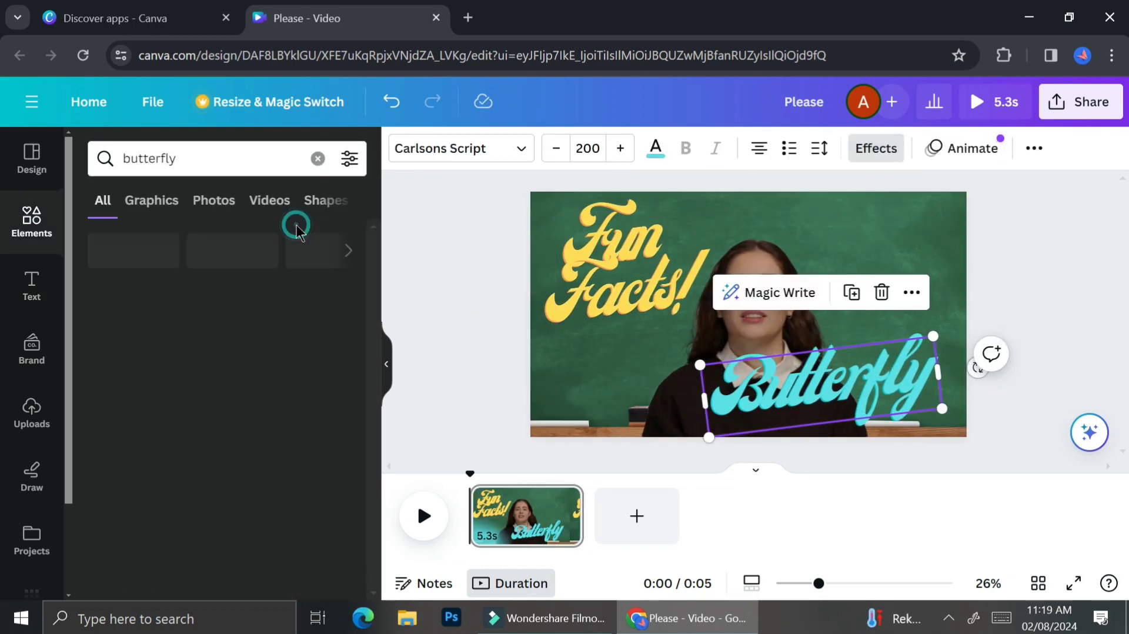
{"action": "left_click", "coordinate": [151, 200]}
{"action": "left_click_drag", "start_coordinate": [220, 429], "coordinate": [887, 255]}
{"action": "left_click_drag", "start_coordinate": [887, 317], "coordinate": [935, 297]}
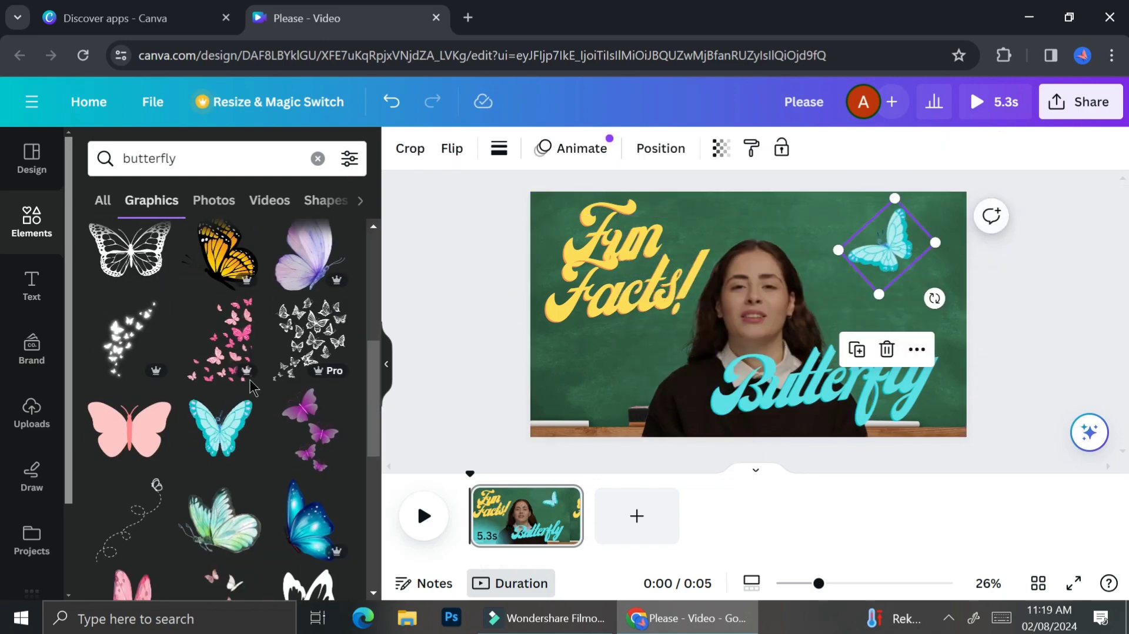
Add the orange monarch butterfly graphic, shrink it, and place it below the "Fun Facts!" text
{"action": "scroll", "coordinate": [220, 411], "scroll_direction": "down", "scroll_amount": 7}
{"action": "left_click", "coordinate": [127, 366]}
{"action": "left_click_drag", "start_coordinate": [856, 217], "coordinate": [714, 344]}
{"action": "left_click_drag", "start_coordinate": [676, 452], "coordinate": [753, 445]}
{"action": "left_click_drag", "start_coordinate": [898, 259], "coordinate": [881, 263]}
{"action": "left_click_drag", "start_coordinate": [674, 379], "coordinate": [615, 360]}
Show the element timing and delay the start of the "Fun Facts!" and "Butterfly" texts to partway through the page
{"action": "left_click", "coordinate": [660, 289]}
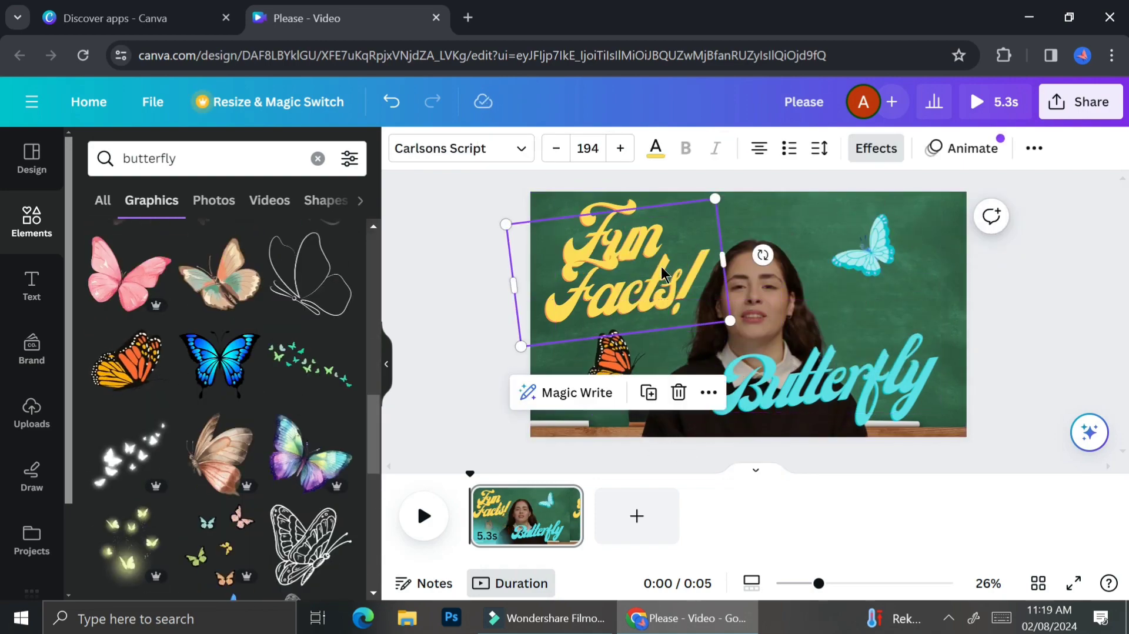
{"action": "left_click", "coordinate": [510, 583]}
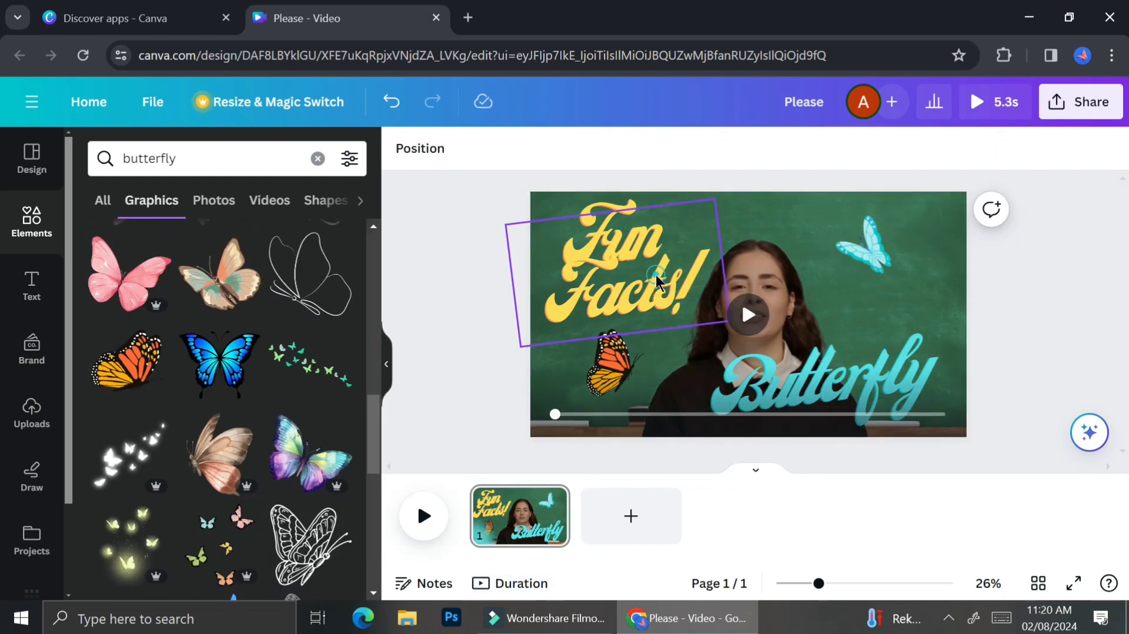
{"action": "right_click", "coordinate": [658, 272]}
{"action": "left_click", "coordinate": [729, 456]}
{"action": "left_click_drag", "start_coordinate": [473, 489], "coordinate": [529, 490]}
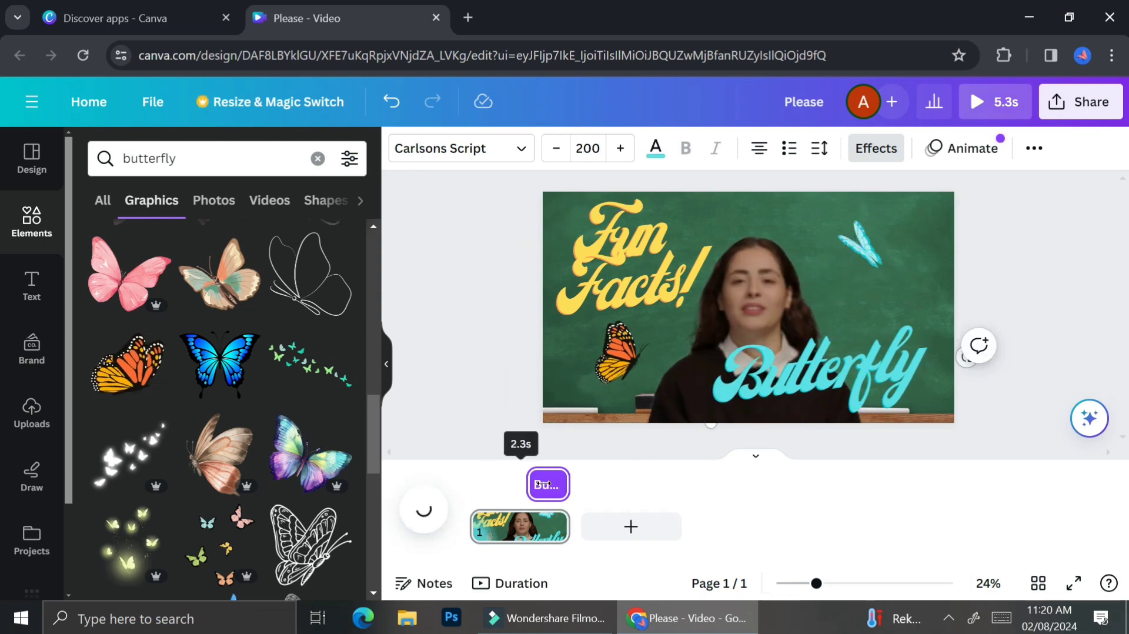
{"action": "left_click", "coordinate": [425, 516]}
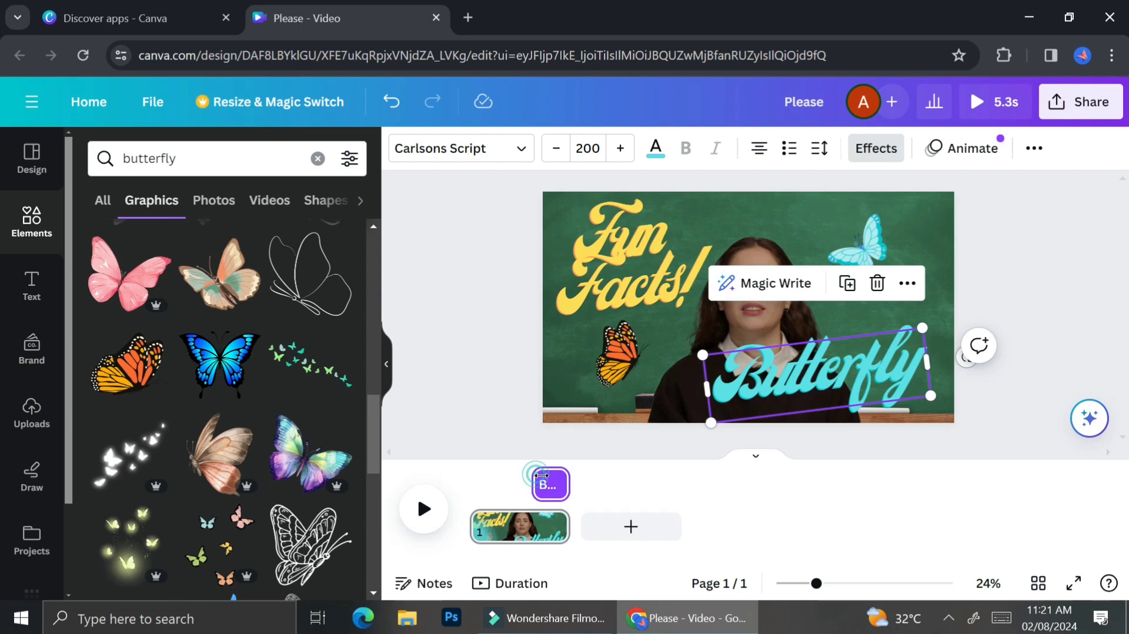
{"action": "left_click_drag", "start_coordinate": [483, 484], "coordinate": [535, 484]}
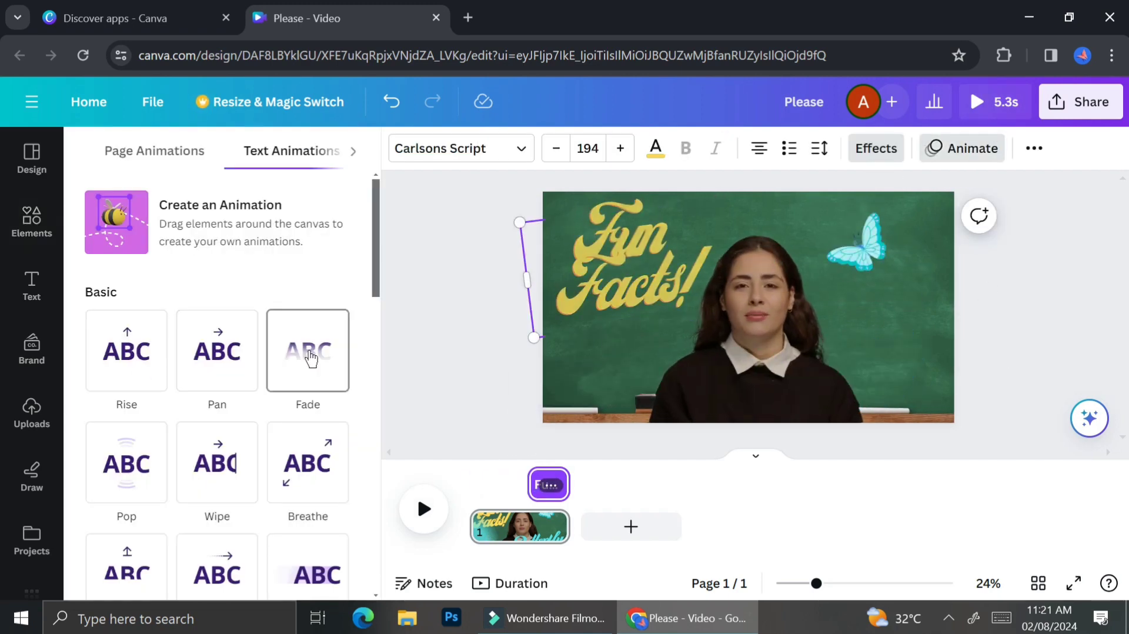
Apply a text animation to the "Fun Facts!" text and an element animation to the butterfly graphics
{"action": "left_click", "coordinate": [200, 479]}
{"action": "left_click", "coordinate": [245, 568]}
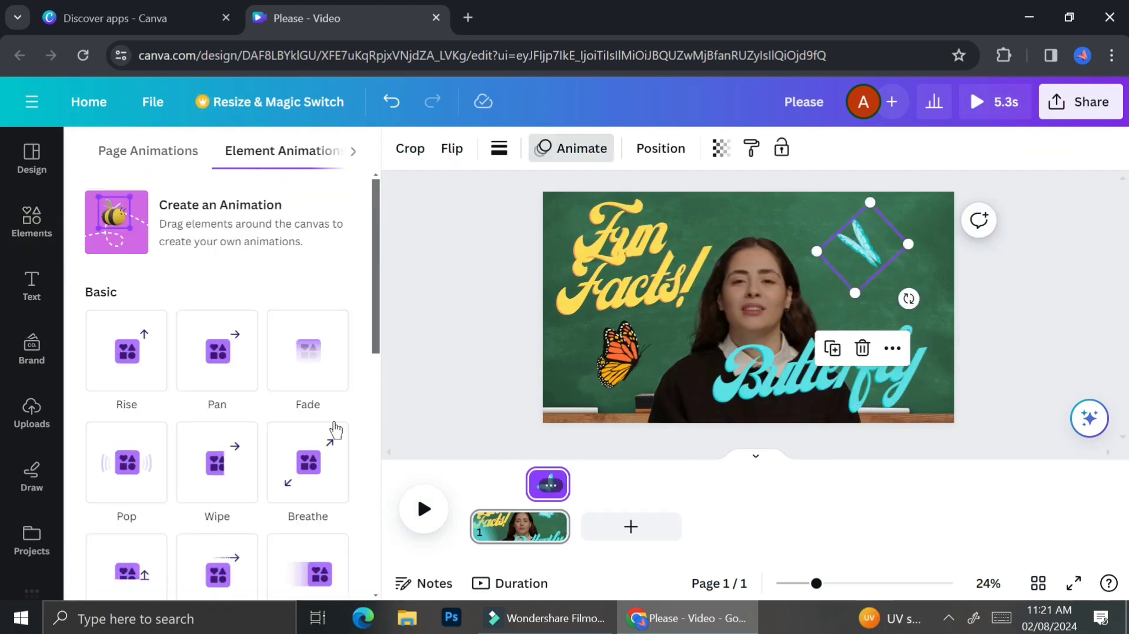
{"action": "scroll", "coordinate": [305, 461], "scroll_direction": "down", "scroll_amount": 3}
{"action": "left_click", "coordinate": [217, 405]}
{"action": "left_click", "coordinate": [614, 352]}
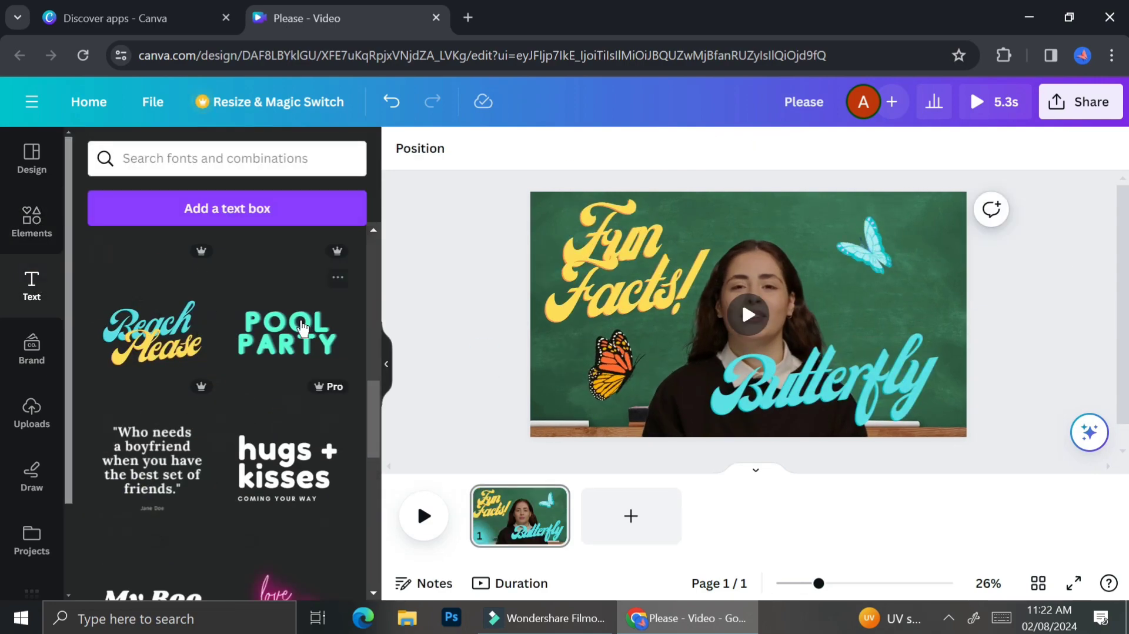
Add the "Thank you!" font combination, delete its second line, and change the remaining text to "Hello!"
{"action": "scroll", "coordinate": [235, 411], "scroll_direction": "down", "scroll_amount": 5}
{"action": "left_click", "coordinate": [287, 451]}
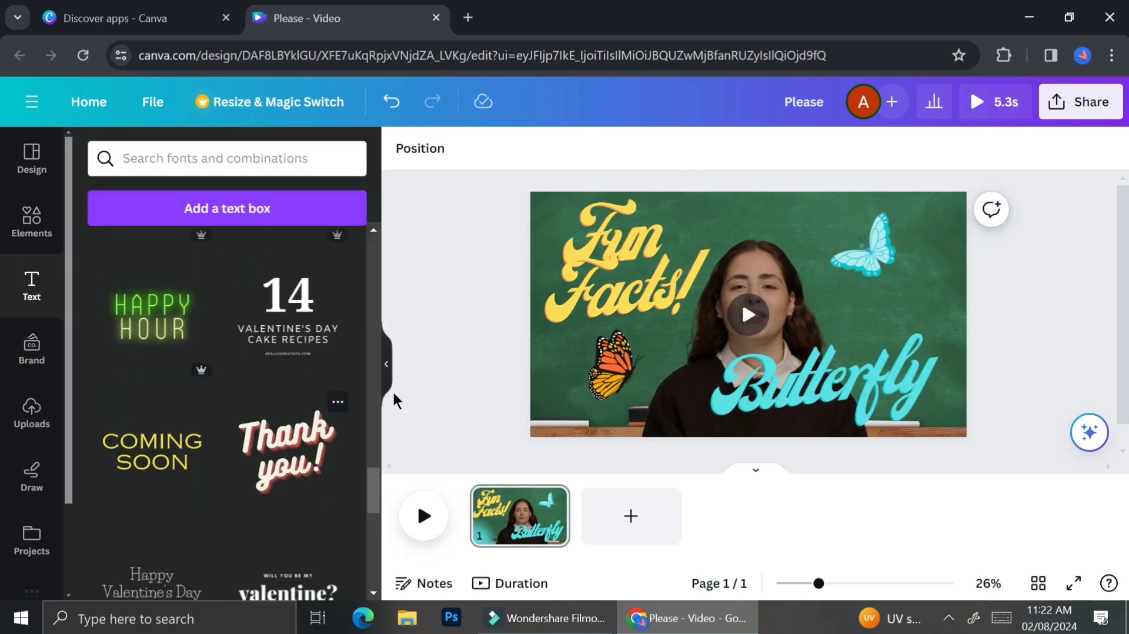
{"action": "left_click", "coordinate": [771, 335]}
{"action": "key", "text": "Delete"}
{"action": "double_click", "coordinate": [764, 288]}
{"action": "type", "text": "Hello.!"}
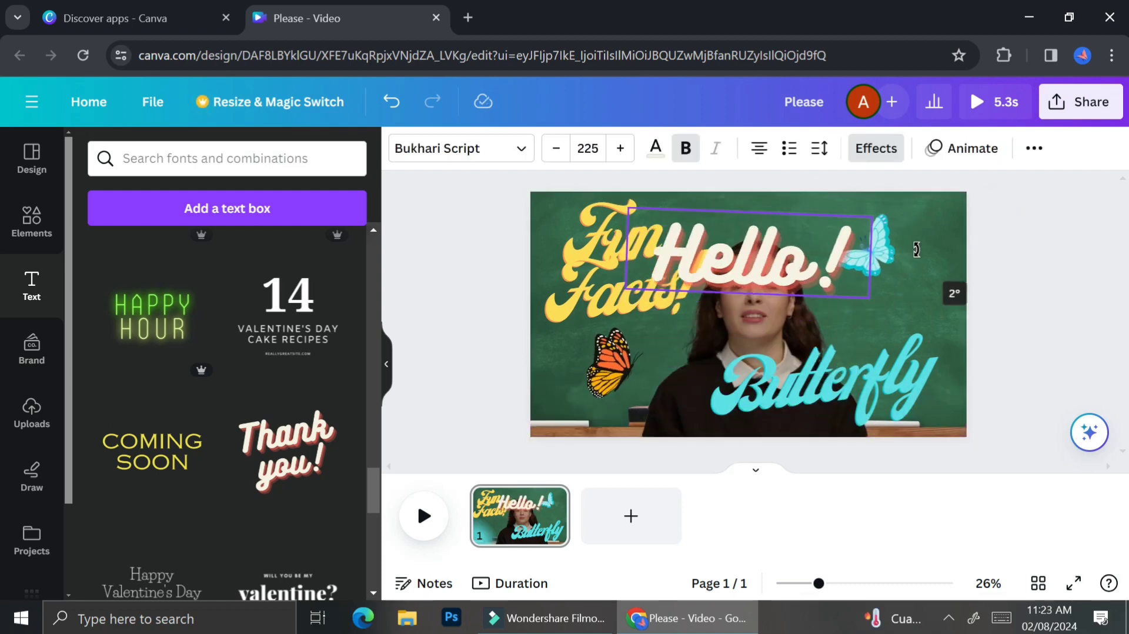
Level and shrink the "Hello!" text above the avatar's head, and shorten its timing to end partway through the page
{"action": "left_click_drag", "start_coordinate": [915, 247], "coordinate": [825, 241]}
{"action": "left_click_drag", "start_coordinate": [775, 212], "coordinate": [782, 219]}
{"action": "right_click", "coordinate": [829, 203]}
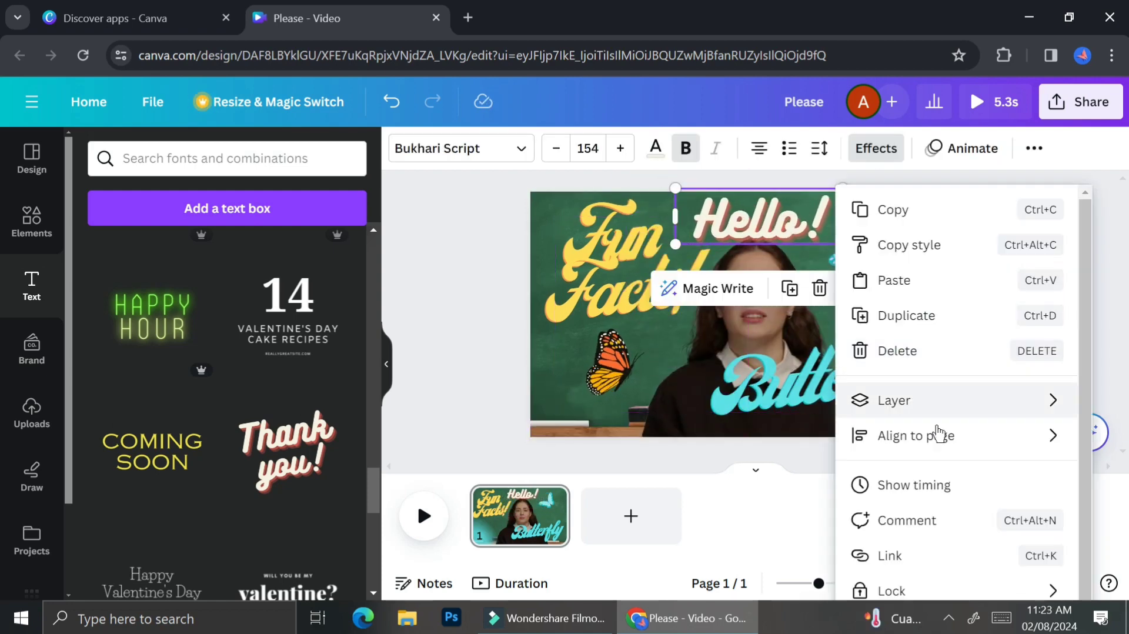
{"action": "left_click", "coordinate": [915, 484]}
{"action": "left_click_drag", "start_coordinate": [569, 484], "coordinate": [517, 483]}
Play the page to preview the text timing and animations
{"action": "left_click", "coordinate": [1033, 273]}
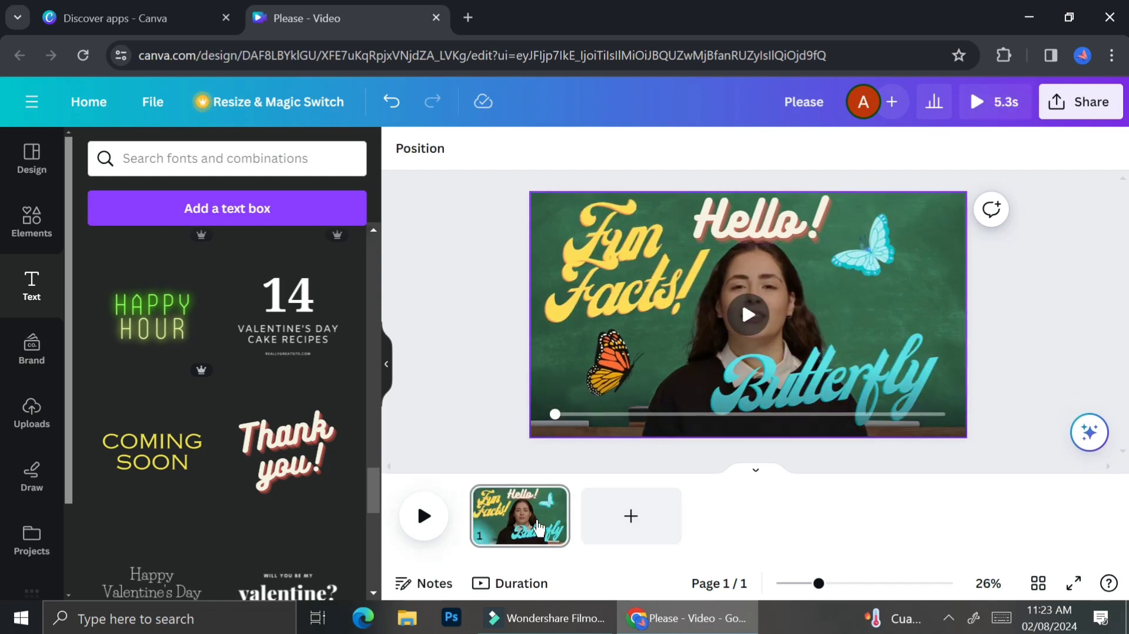
{"action": "left_click", "coordinate": [425, 517]}
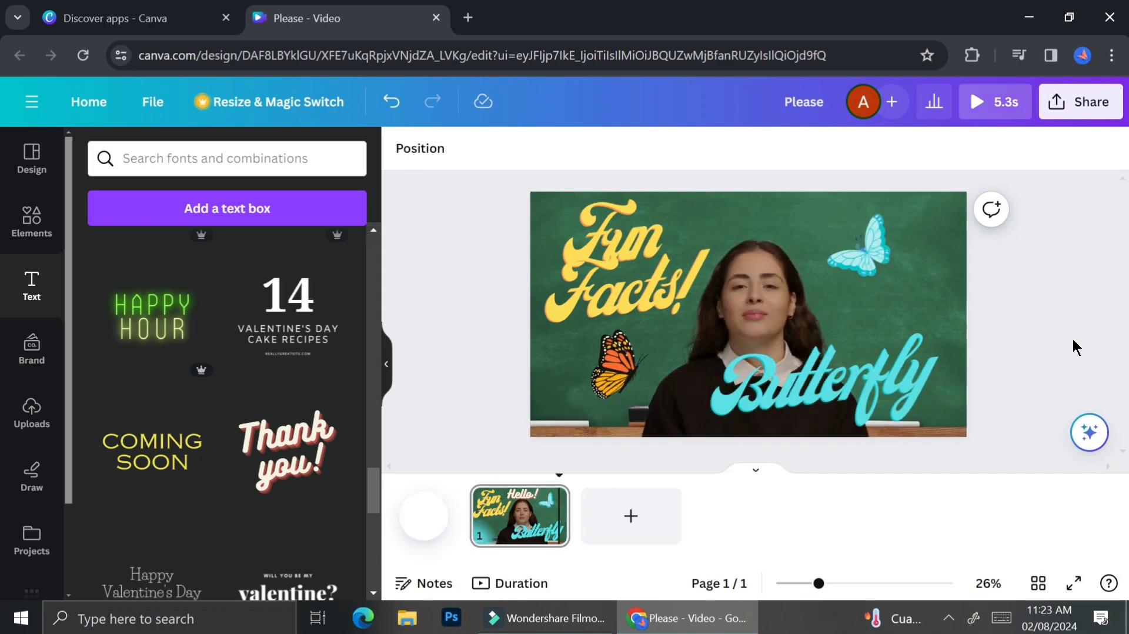
{"action": "left_click", "coordinate": [424, 517]}
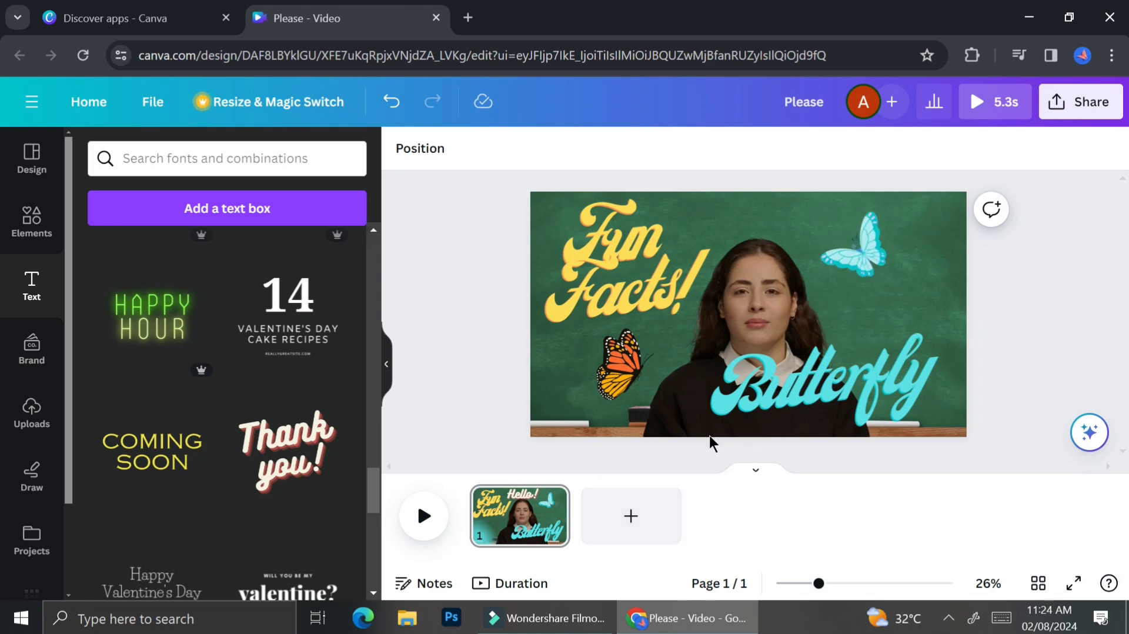
{"action": "left_click", "coordinate": [649, 506]}
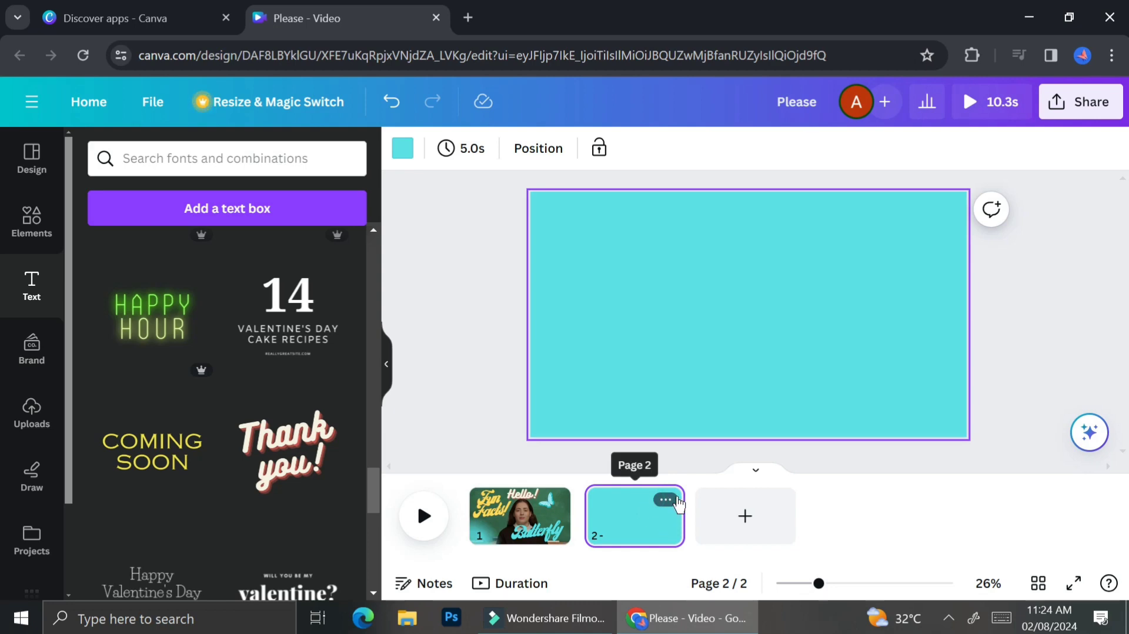
{"action": "left_click", "coordinate": [675, 501]}
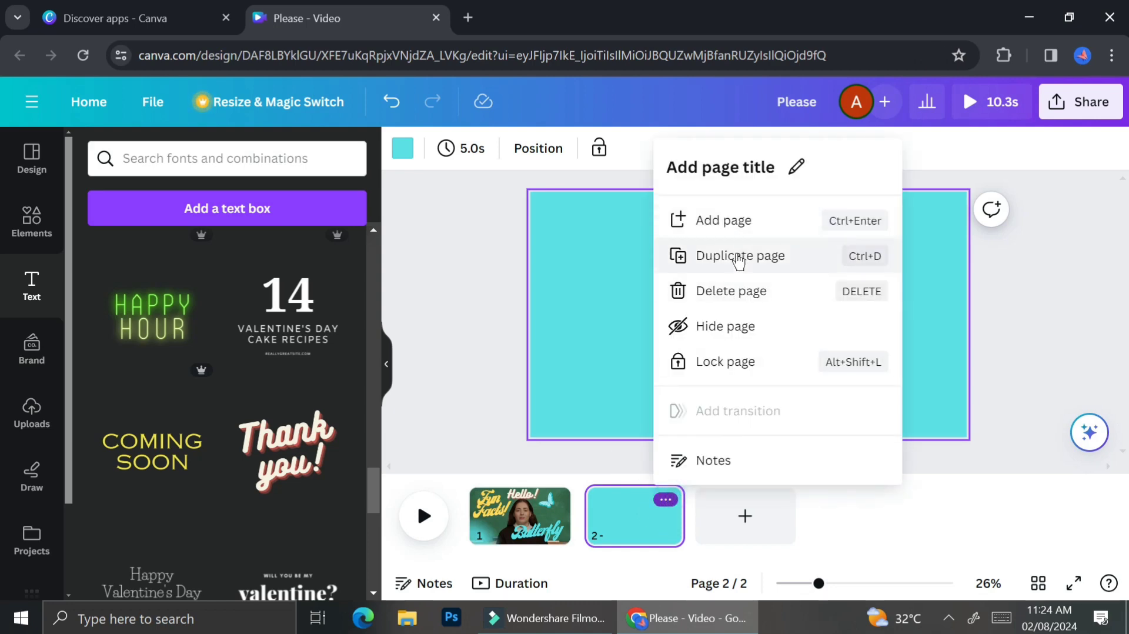
{"action": "left_click", "coordinate": [733, 294]}
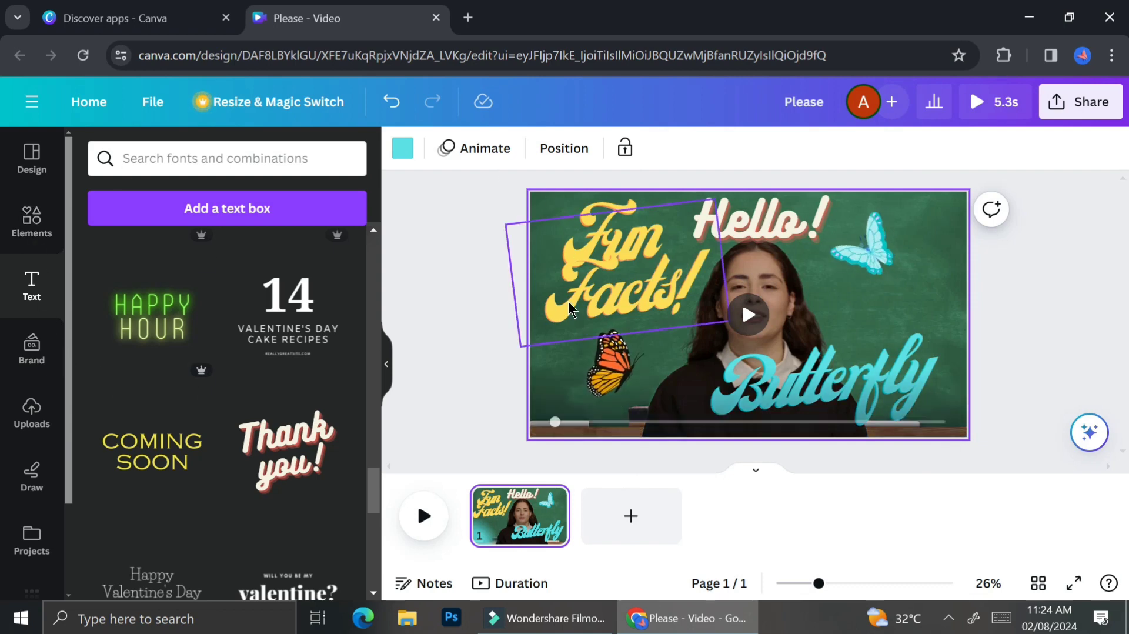
Reopen the Avatars by NeiroAI app to choose another avatar and script
{"action": "scroll", "coordinate": [32, 502], "scroll_direction": "down", "scroll_amount": 2}
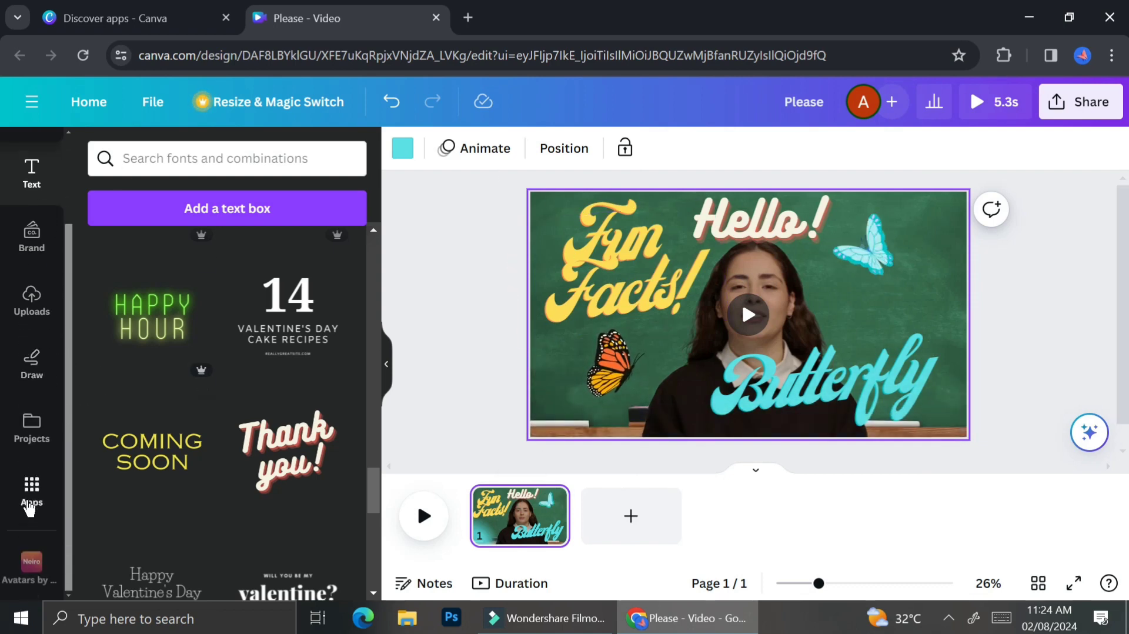
{"action": "left_click", "coordinate": [32, 497]}
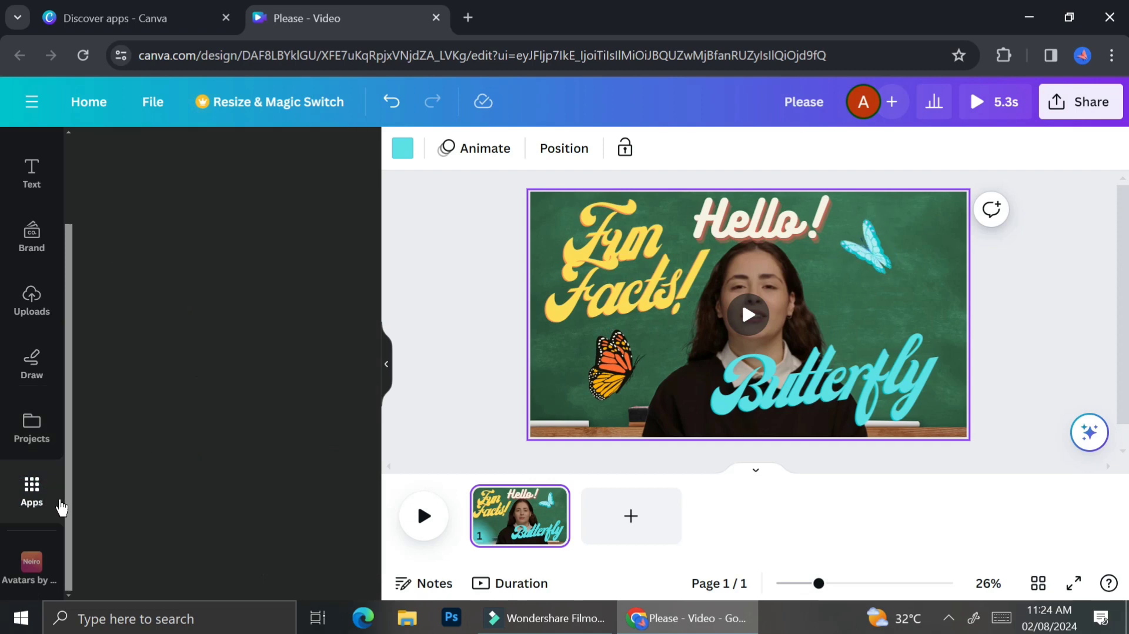
{"action": "left_click", "coordinate": [26, 569]}
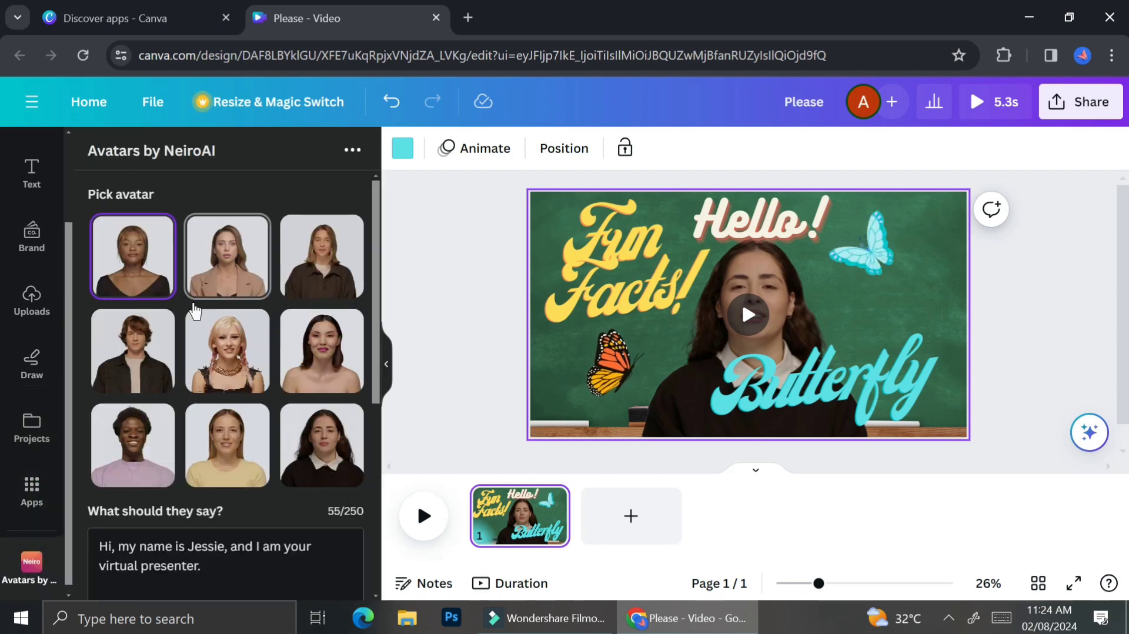
Pick the avatar in the black sweater with a white collar and set its script to "Butterfly is a colourful insect that can fly"
{"action": "left_click", "coordinate": [317, 441]}
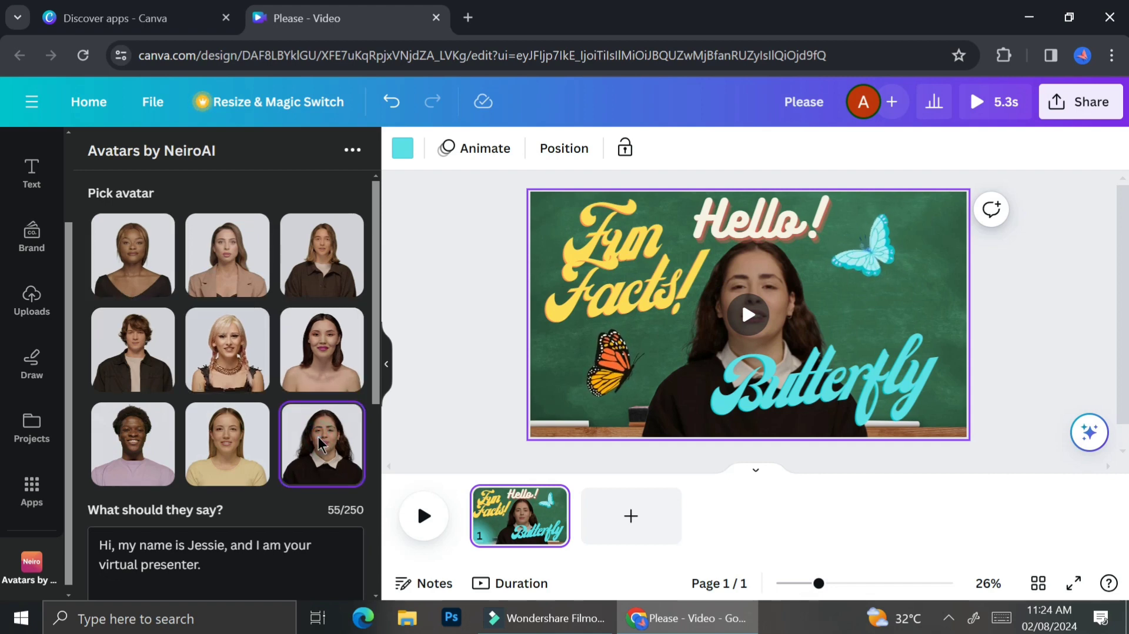
{"action": "scroll", "coordinate": [258, 329], "scroll_direction": "down", "scroll_amount": 4}
{"action": "key", "text": "ctrl+a"}
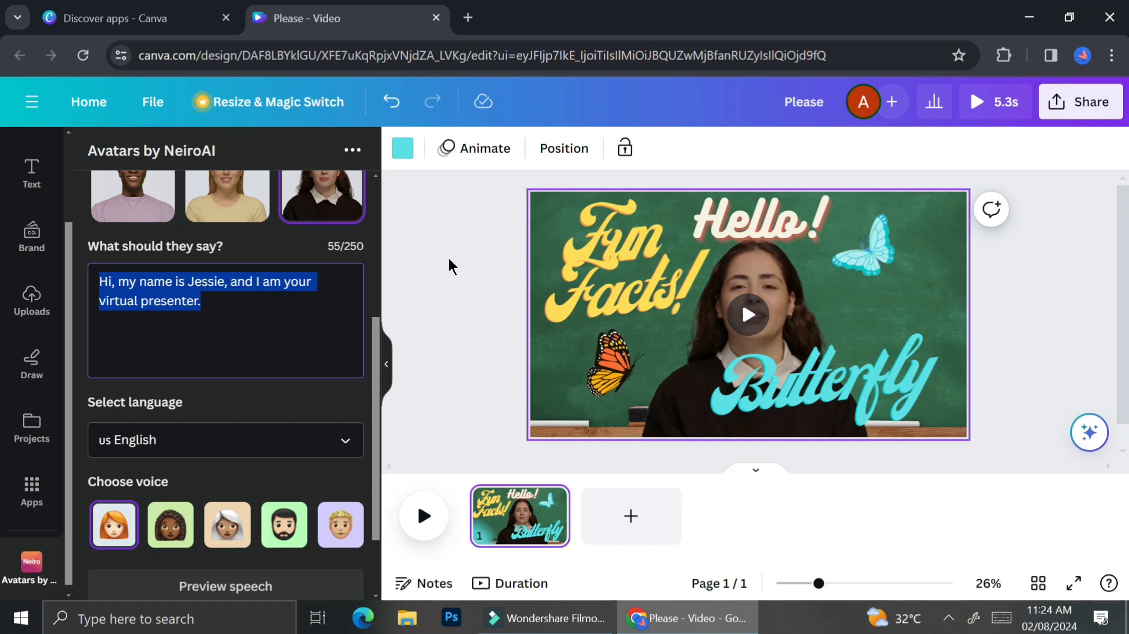
{"action": "type", "text": "Butter"}
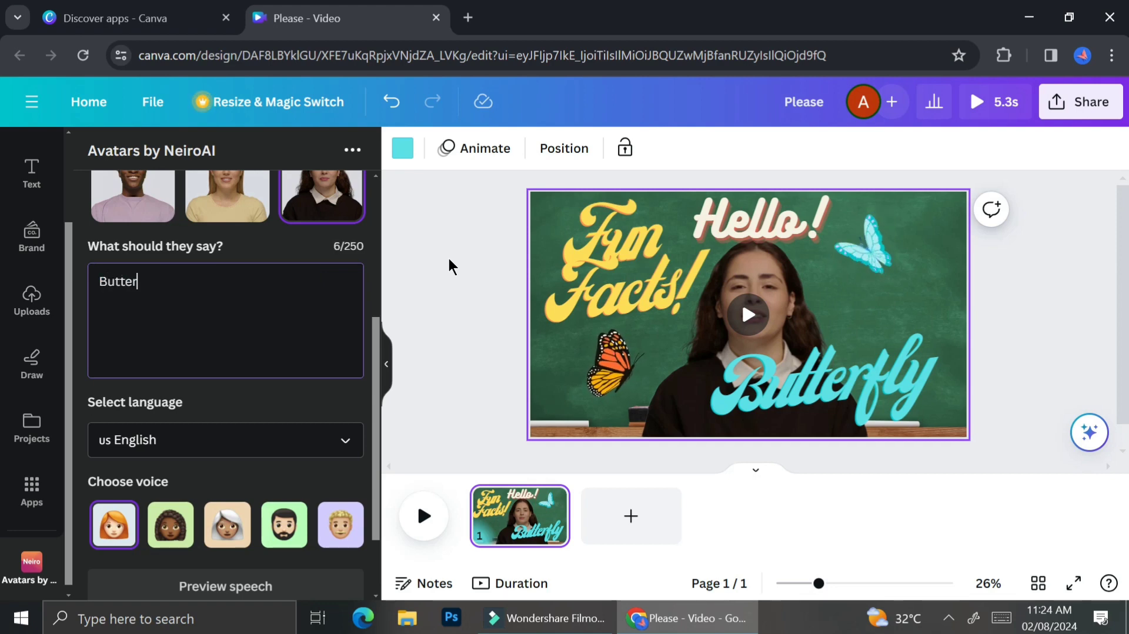
{"action": "type", "text": "fly is "}
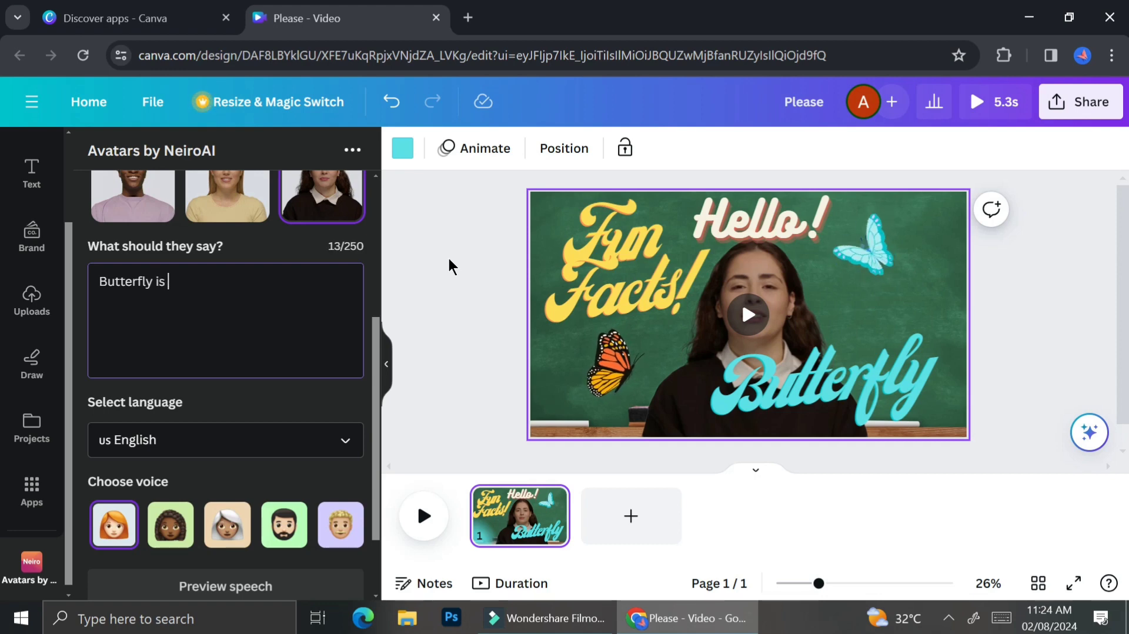
{"action": "type", "text": "a colou"}
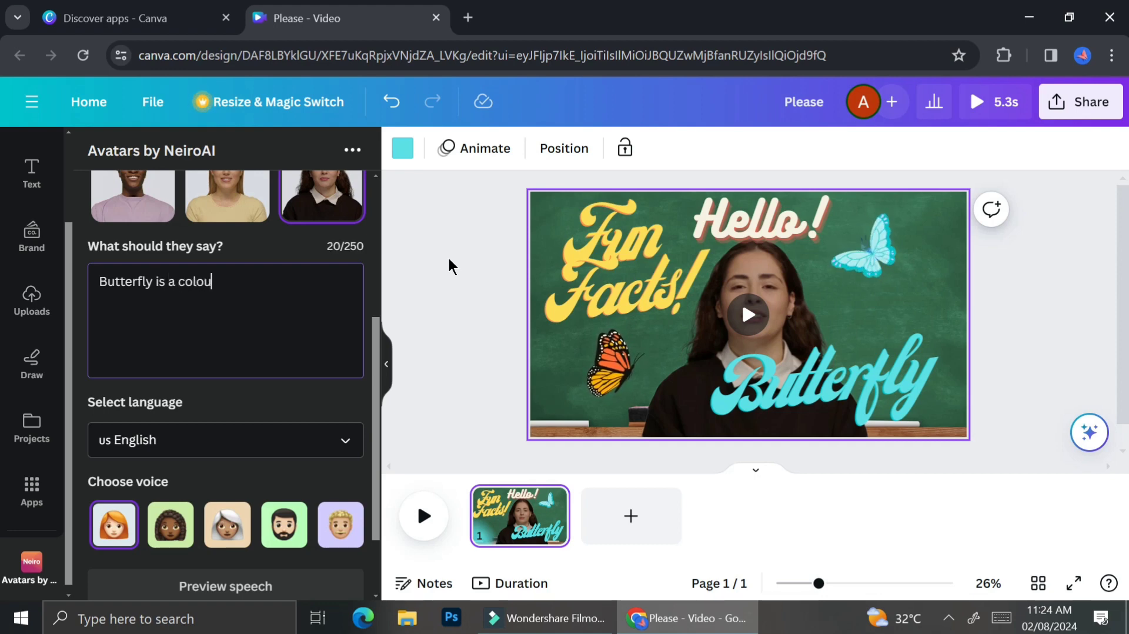
{"action": "type", "text": "rful insect"}
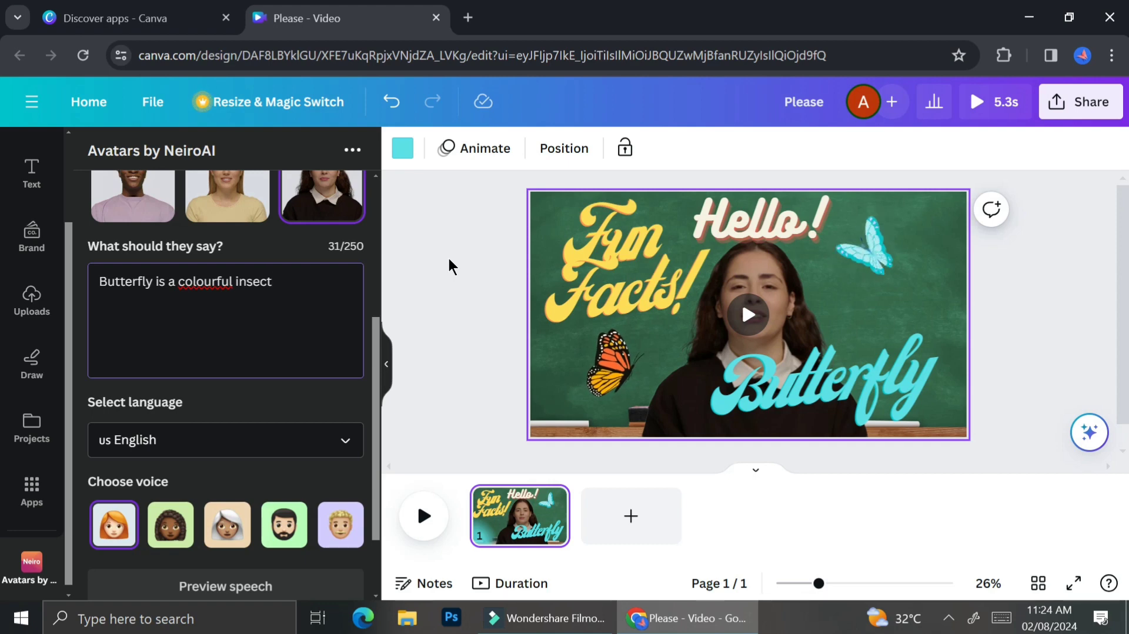
{"action": "type", "text": "that"}
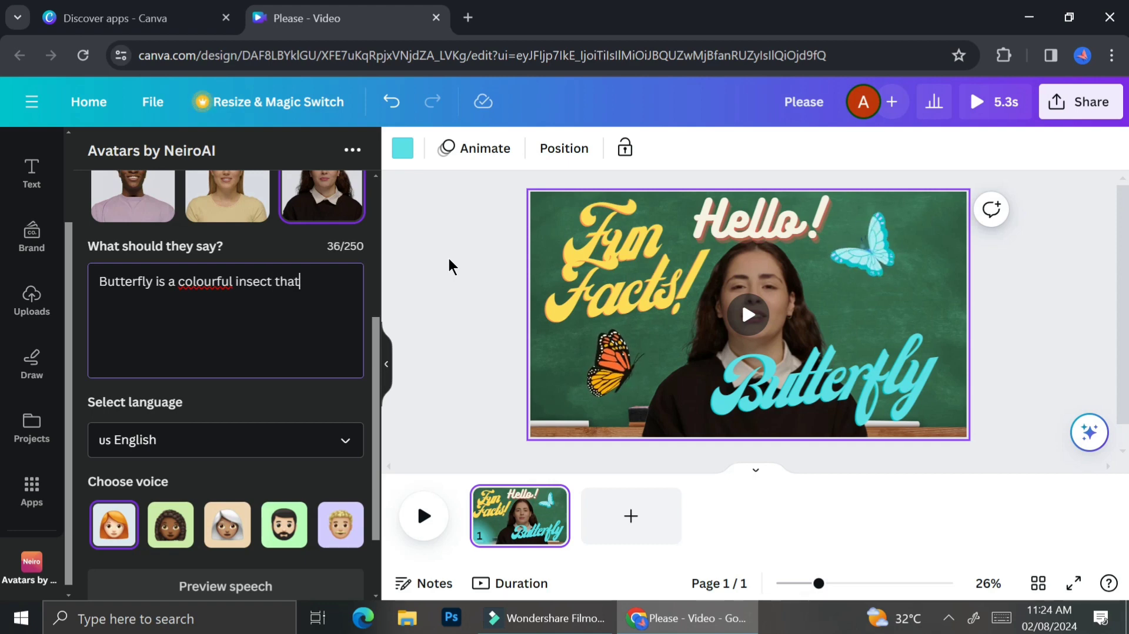
{"action": "type", "text": " can fly"}
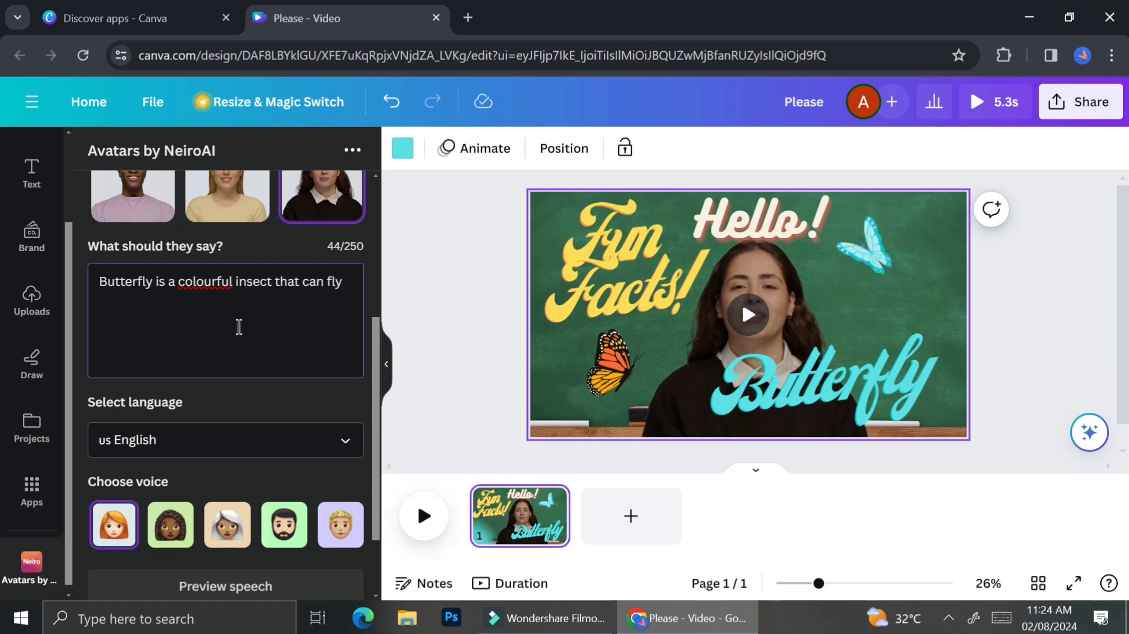
Choose the second voice for the avatar and create the video
{"action": "scroll", "coordinate": [239, 327], "scroll_direction": "down", "scroll_amount": 2}
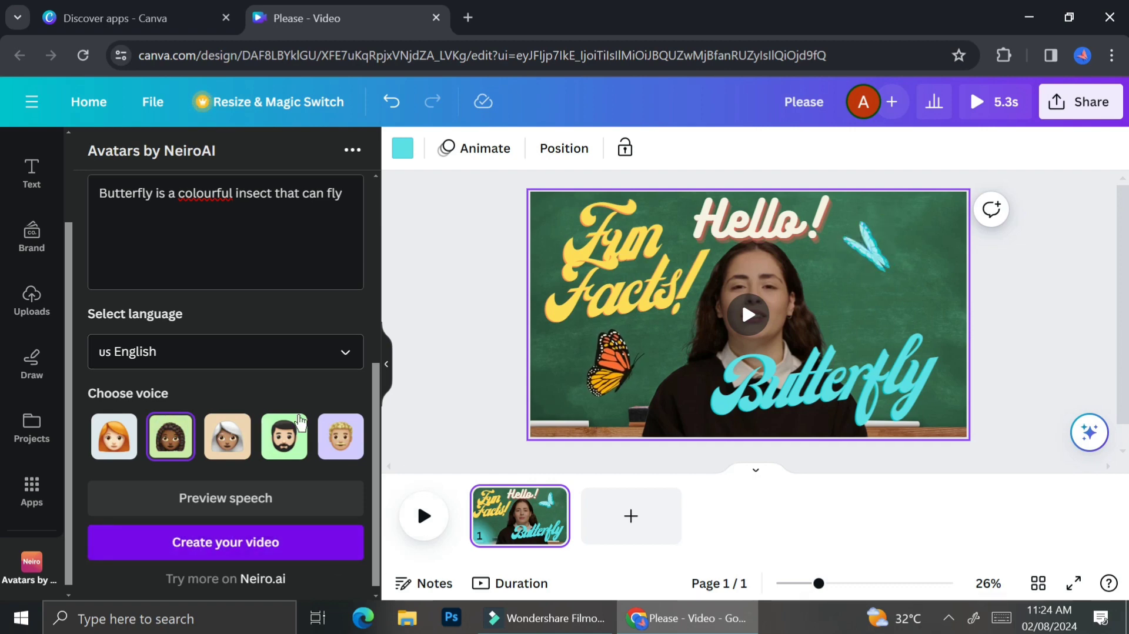
{"action": "scroll", "coordinate": [300, 421], "scroll_direction": "up", "scroll_amount": 5}
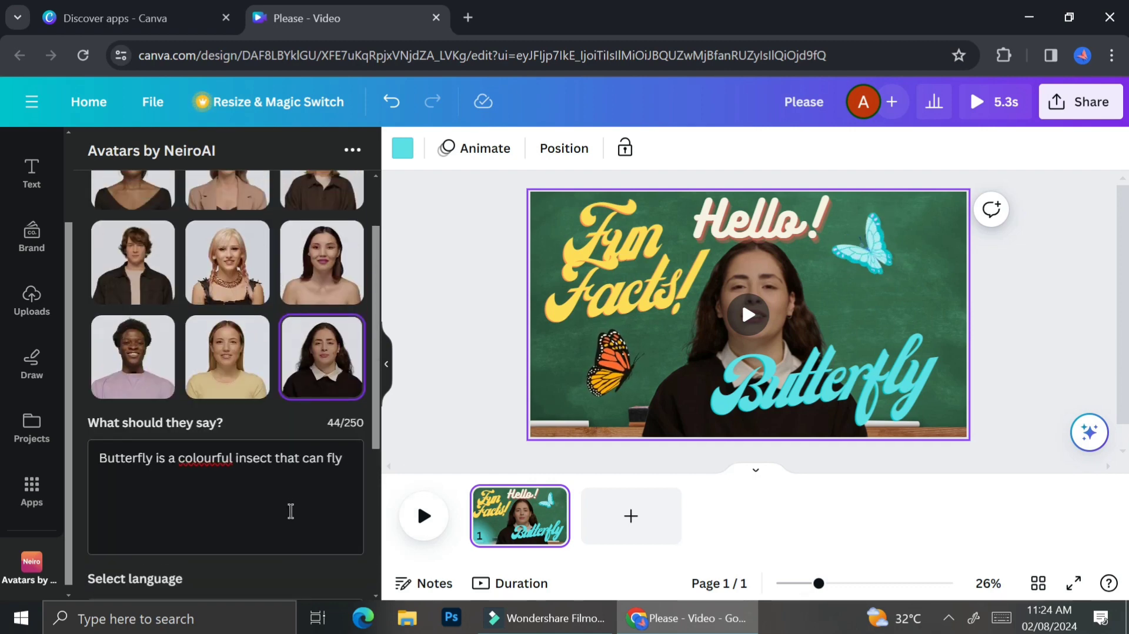
{"action": "scroll", "coordinate": [291, 511], "scroll_direction": "down", "scroll_amount": 5}
{"action": "left_click", "coordinate": [266, 535]}
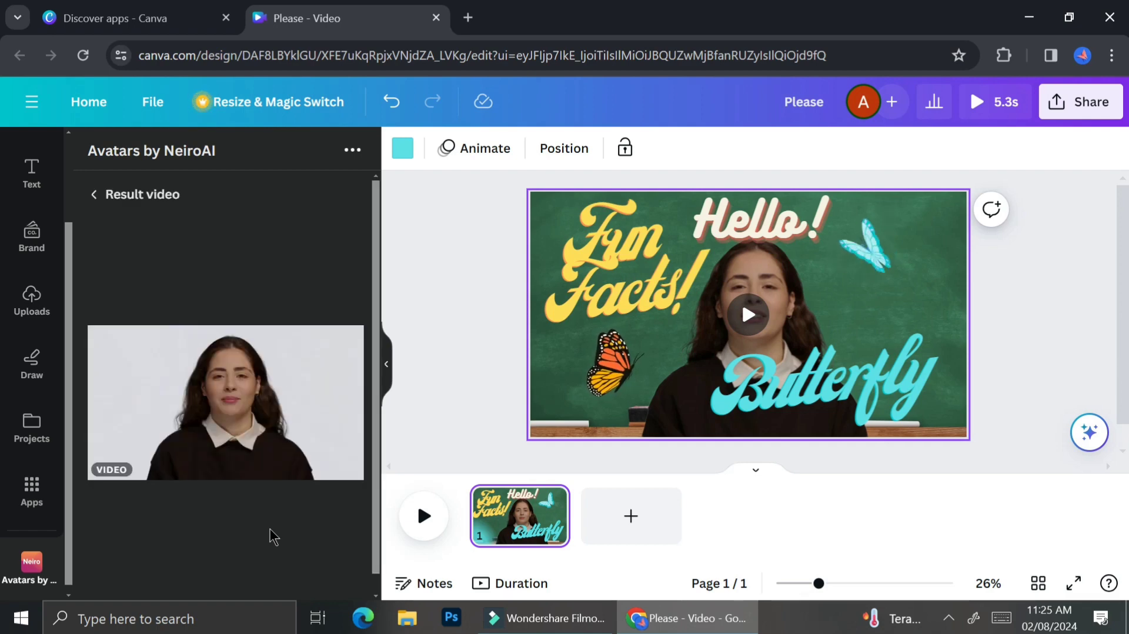
Add a second page, insert the new avatar video on it, and delete the extra copy from page 1
{"action": "left_click", "coordinate": [258, 399]}
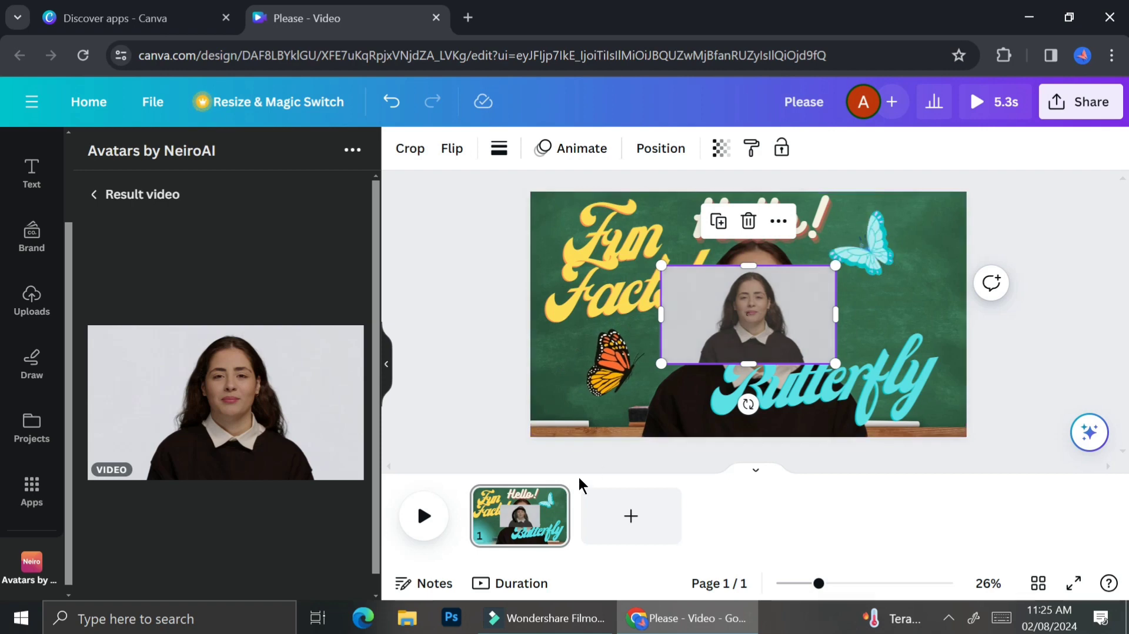
{"action": "left_click", "coordinate": [631, 517]}
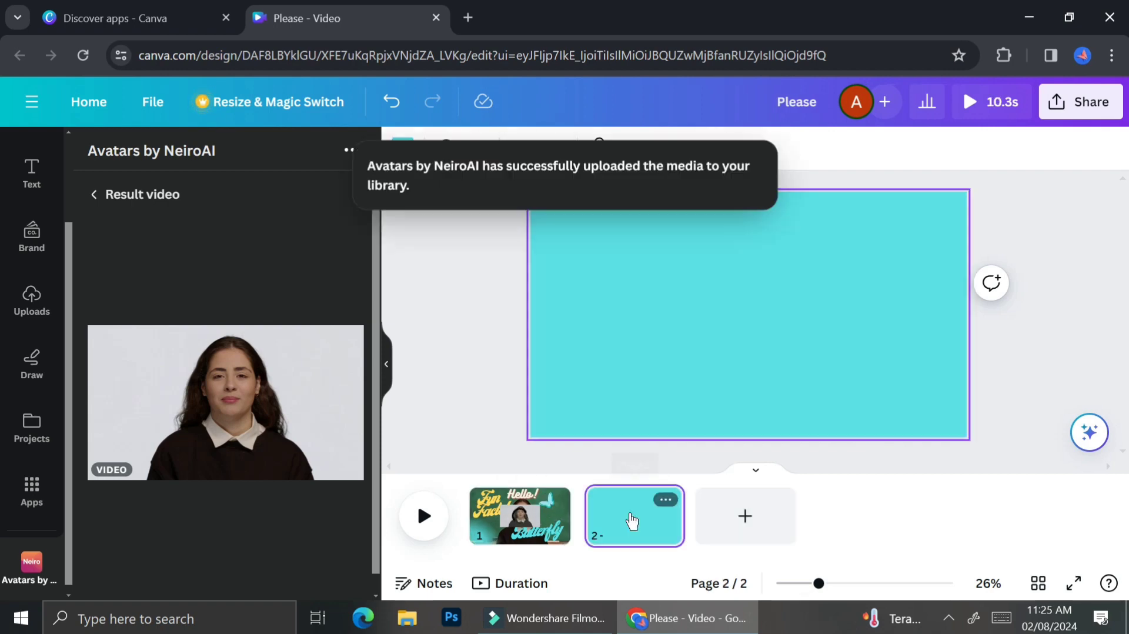
{"action": "left_click", "coordinate": [252, 422]}
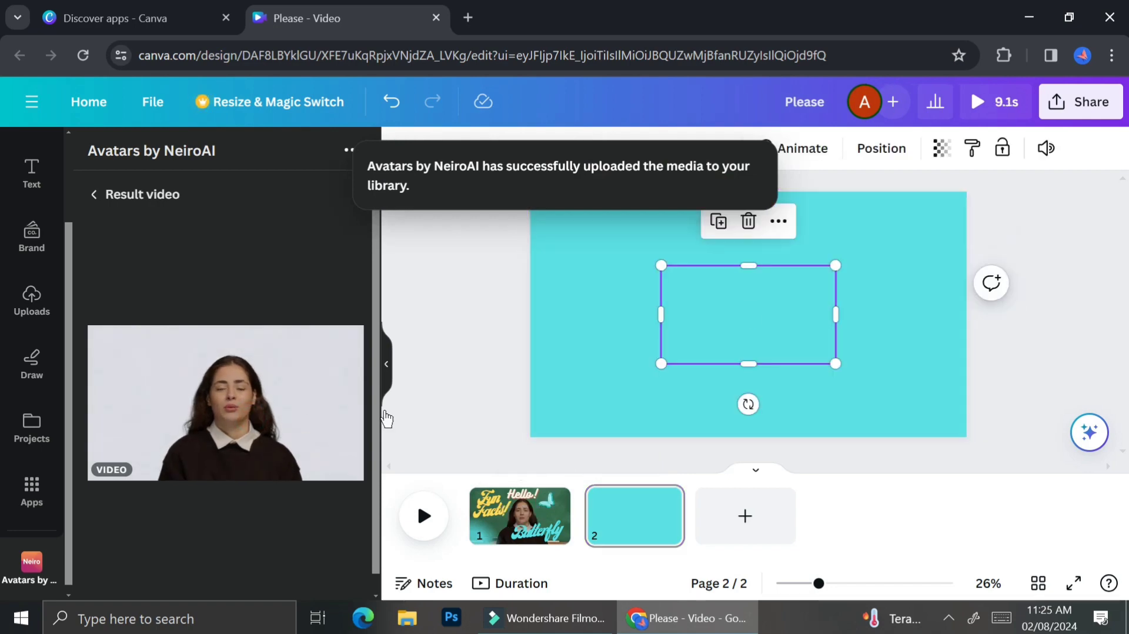
{"action": "left_click", "coordinate": [534, 507]}
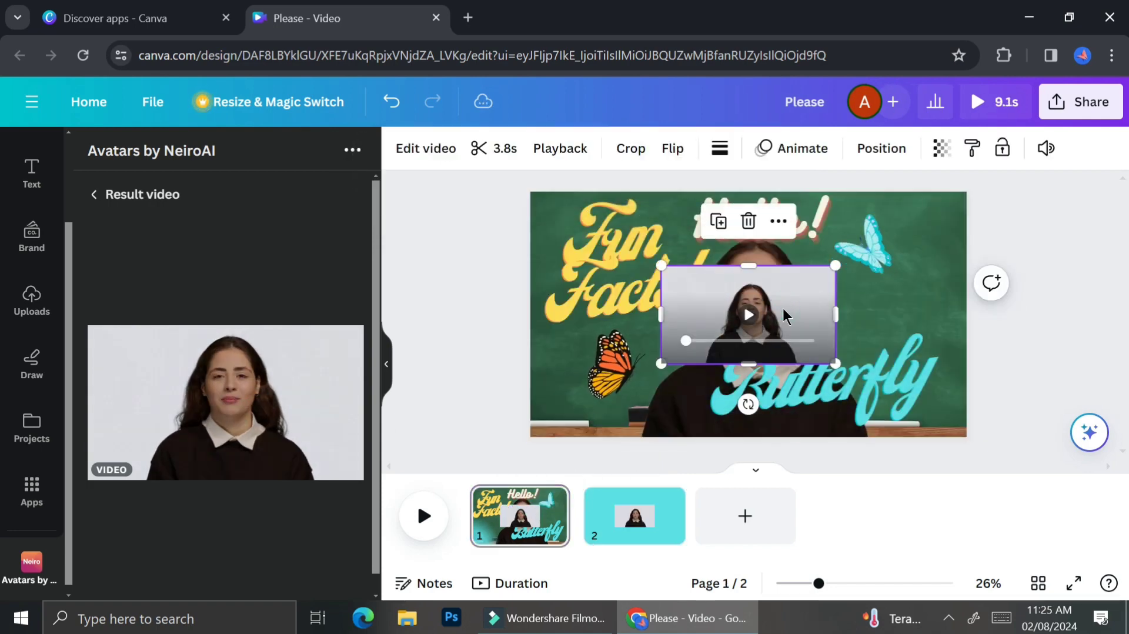
{"action": "key", "text": "Delete"}
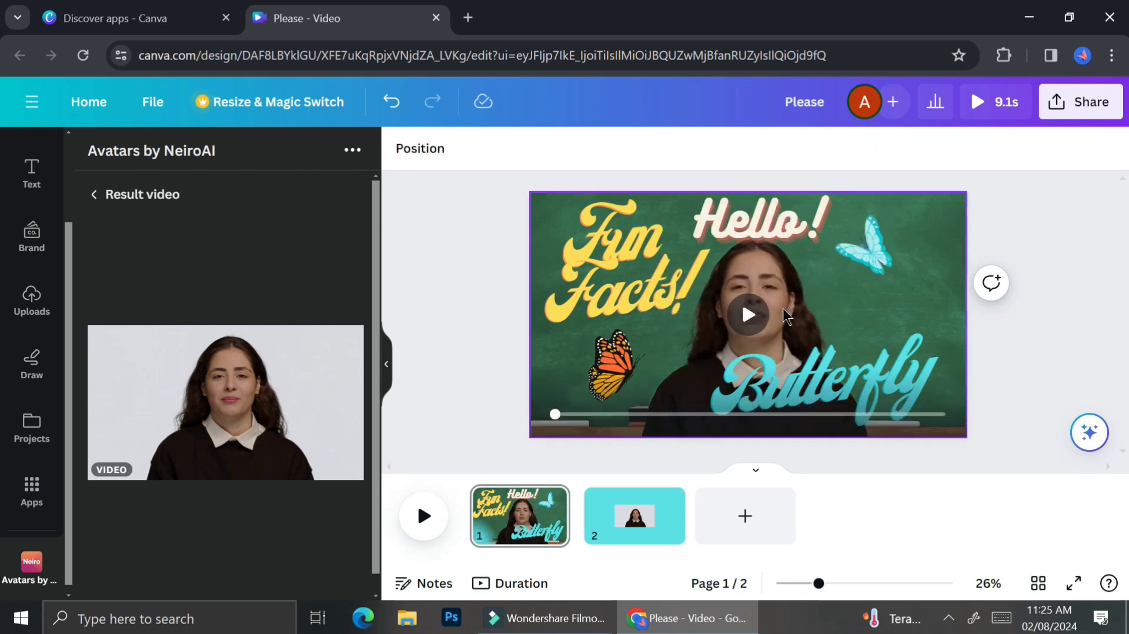
Remove the background from the avatar video on page 2
{"action": "left_click", "coordinate": [640, 489]}
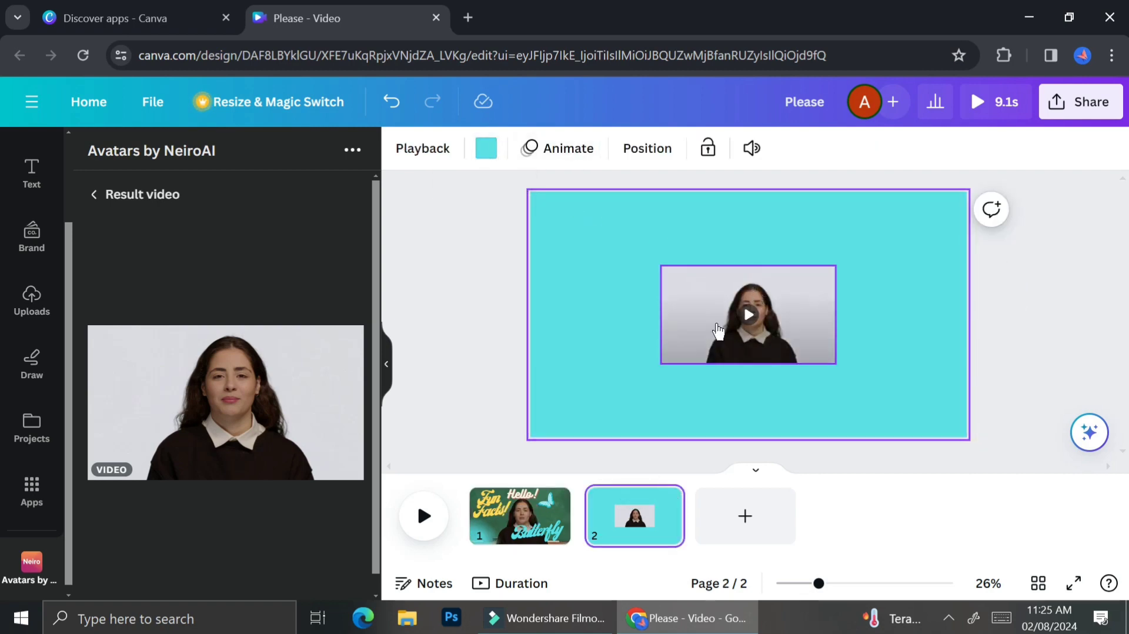
{"action": "left_click", "coordinate": [723, 296]}
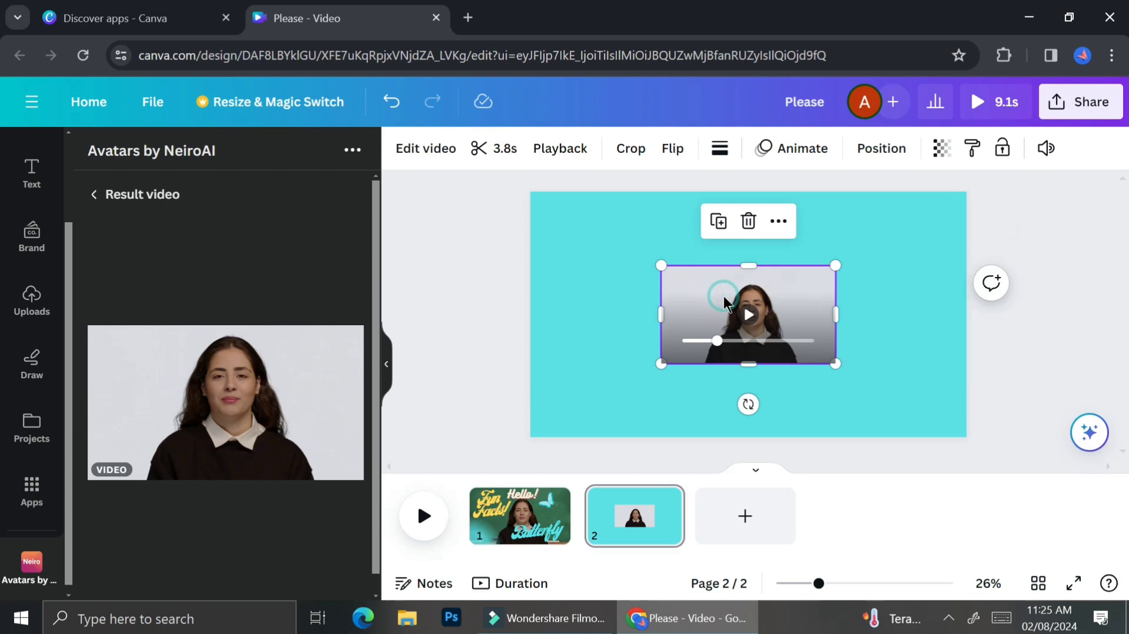
{"action": "left_click", "coordinate": [442, 147]}
{"action": "left_click", "coordinate": [223, 271]}
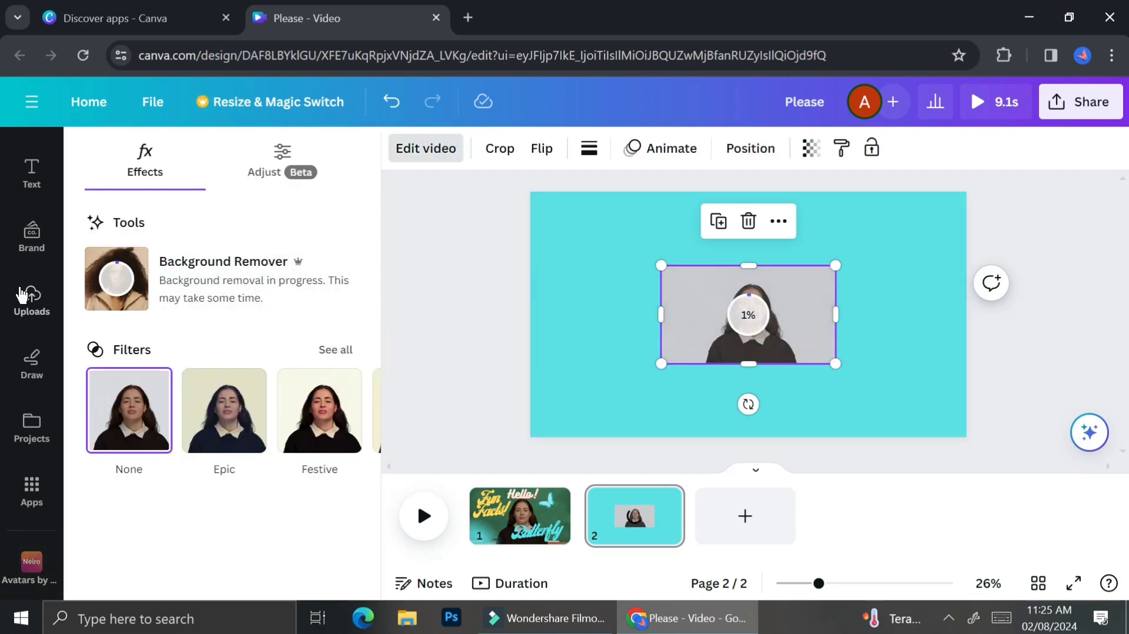
Reopen the butterfly graphics search and filter the results to animated graphics
{"action": "scroll", "coordinate": [21, 294], "scroll_direction": "up", "scroll_amount": 2}
{"action": "left_click", "coordinate": [34, 222]}
{"action": "scroll", "coordinate": [298, 388], "scroll_direction": "down", "scroll_amount": 9}
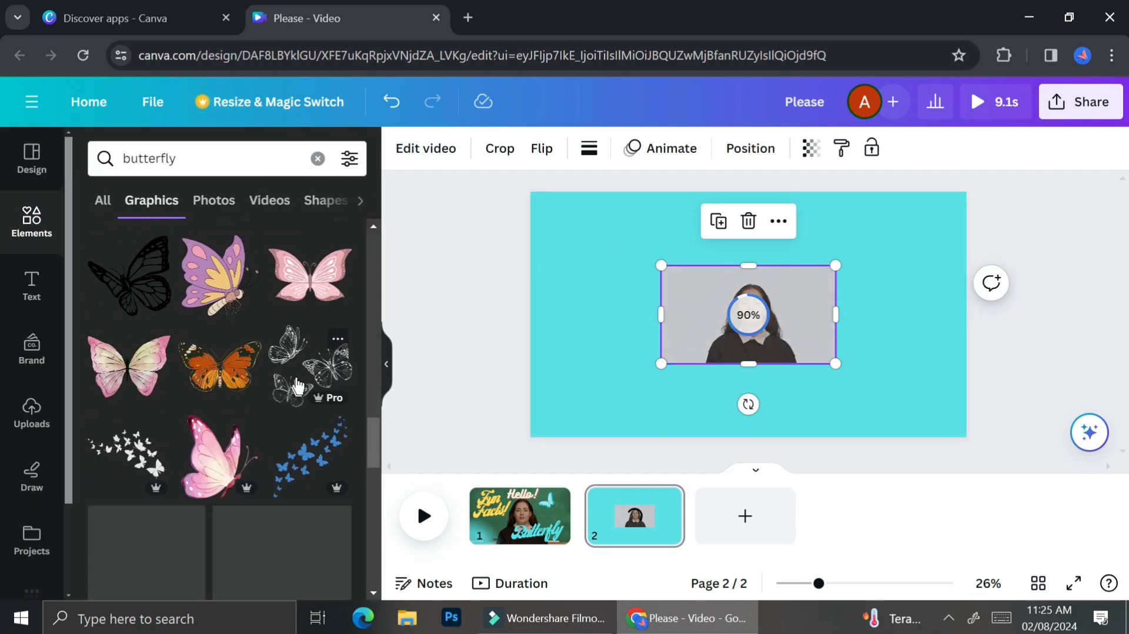
{"action": "scroll", "coordinate": [297, 385], "scroll_direction": "down", "scroll_amount": 6}
{"action": "left_click", "coordinate": [349, 158]}
{"action": "scroll", "coordinate": [317, 338], "scroll_direction": "down", "scroll_amount": 3}
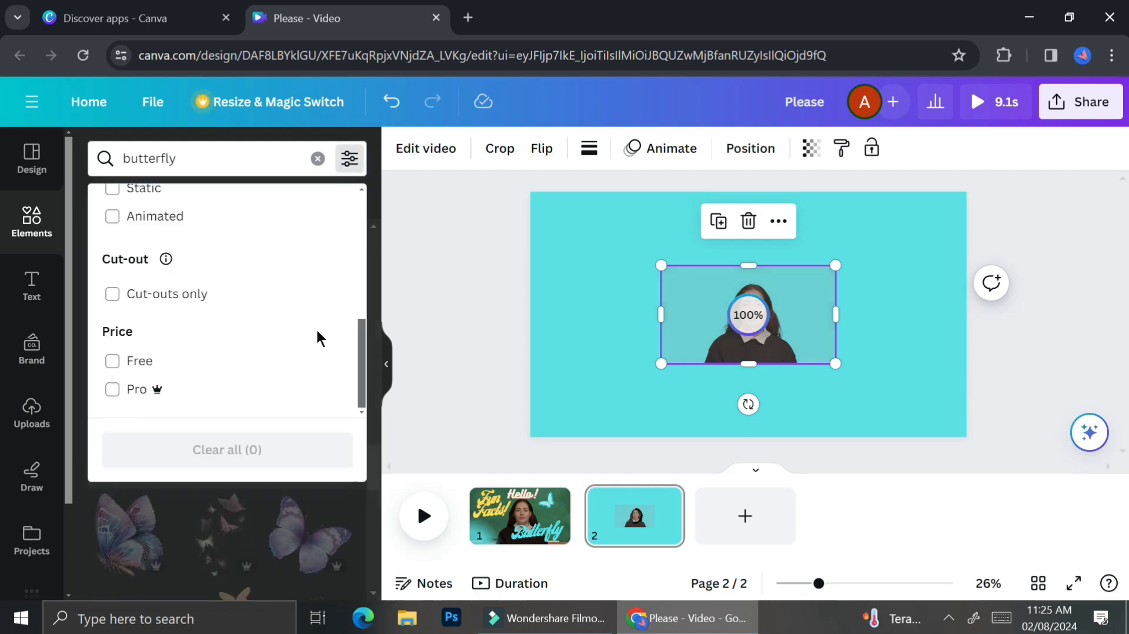
{"action": "left_click", "coordinate": [350, 158]}
{"action": "left_click", "coordinate": [349, 158]}
{"action": "left_click", "coordinate": [113, 365]}
{"action": "left_click", "coordinate": [349, 167]}
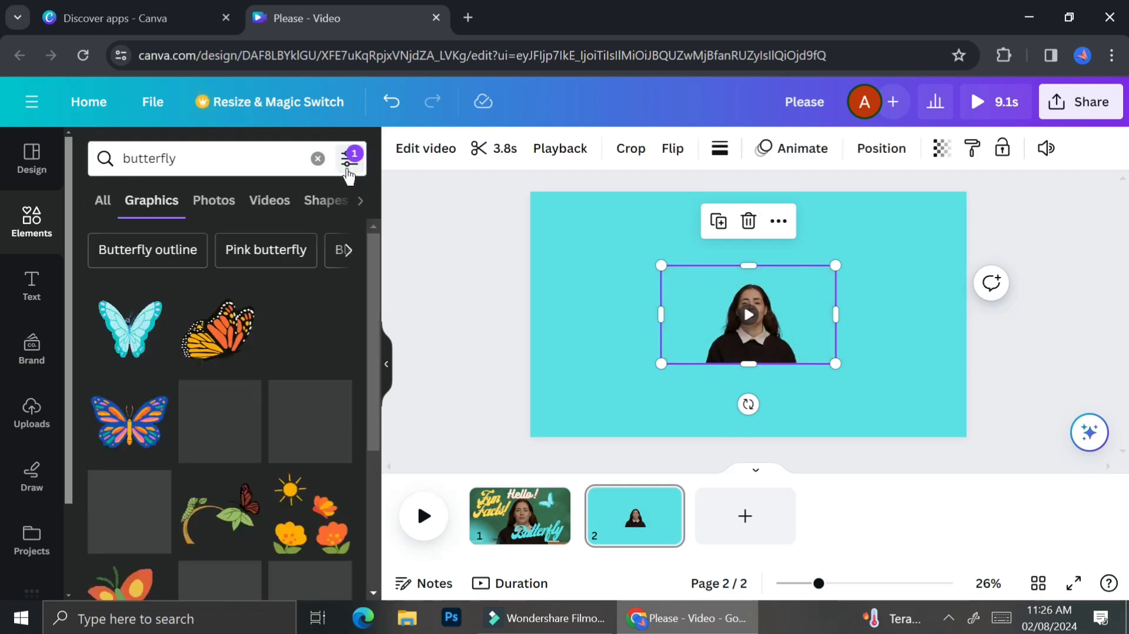
Add the orange monarch butterfly to page 2, then shrink it, tilt it and place it in the page's lower-left corner
{"action": "scroll", "coordinate": [253, 444], "scroll_direction": "down", "scroll_amount": 5}
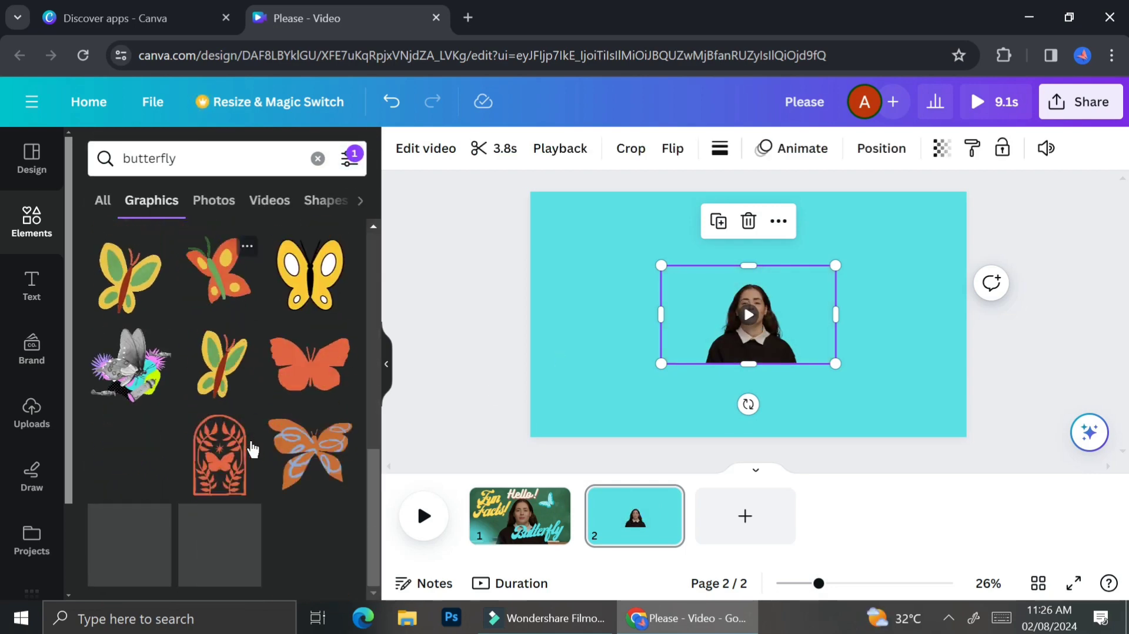
{"action": "scroll", "coordinate": [253, 447], "scroll_direction": "up", "scroll_amount": 10}
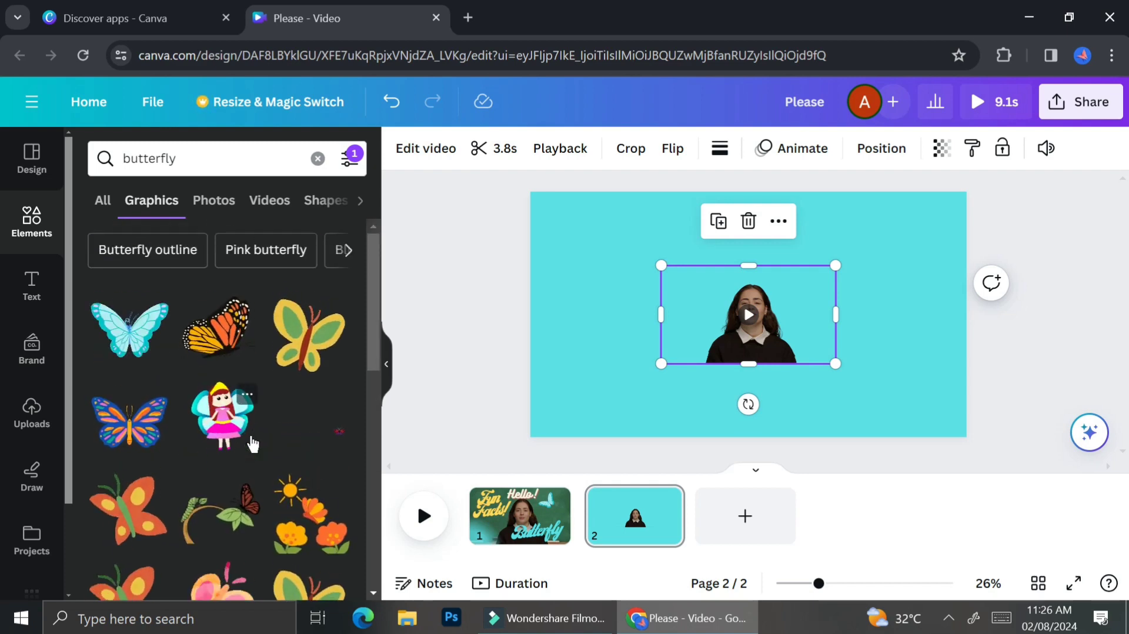
{"action": "scroll", "coordinate": [251, 442], "scroll_direction": "down", "scroll_amount": 3}
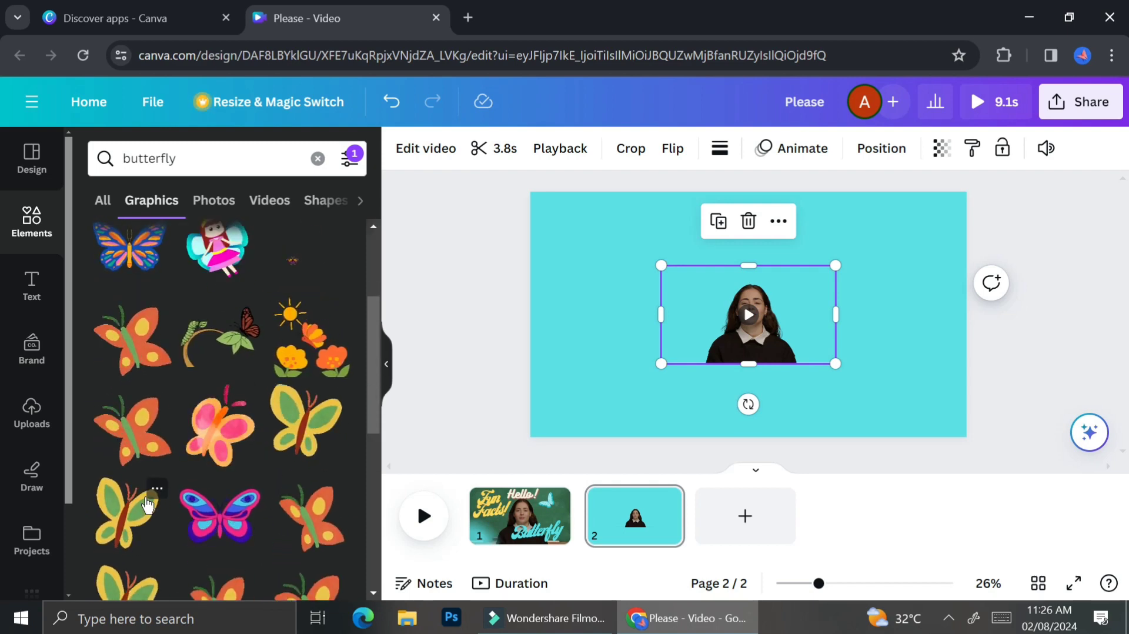
{"action": "scroll", "coordinate": [175, 511], "scroll_direction": "up", "scroll_amount": 3}
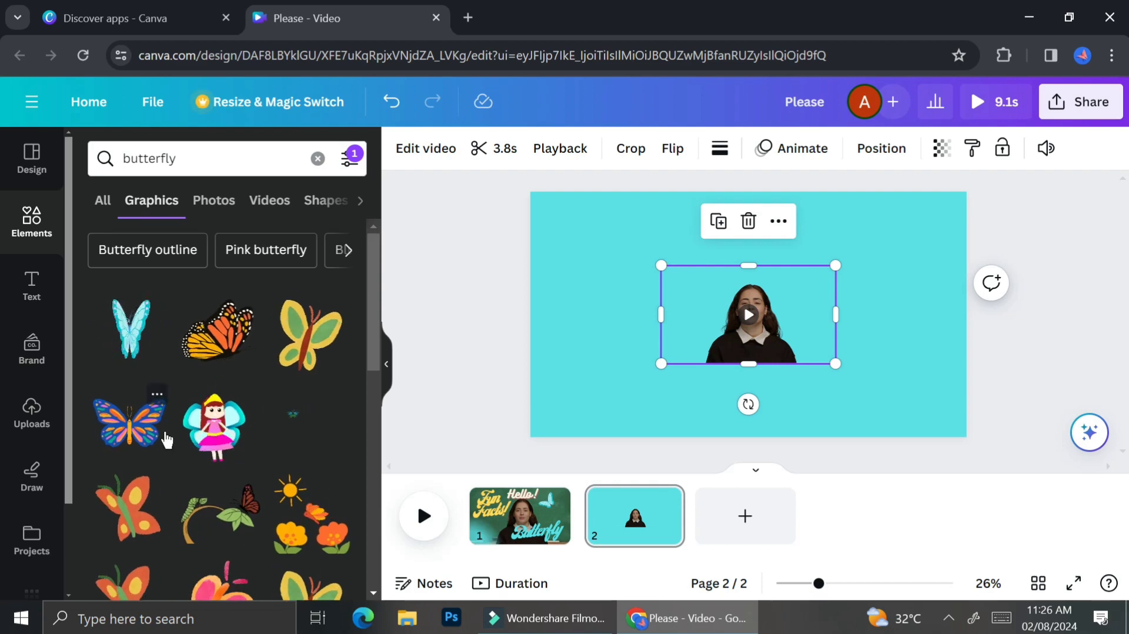
{"action": "scroll", "coordinate": [222, 382], "scroll_direction": "down", "scroll_amount": 3}
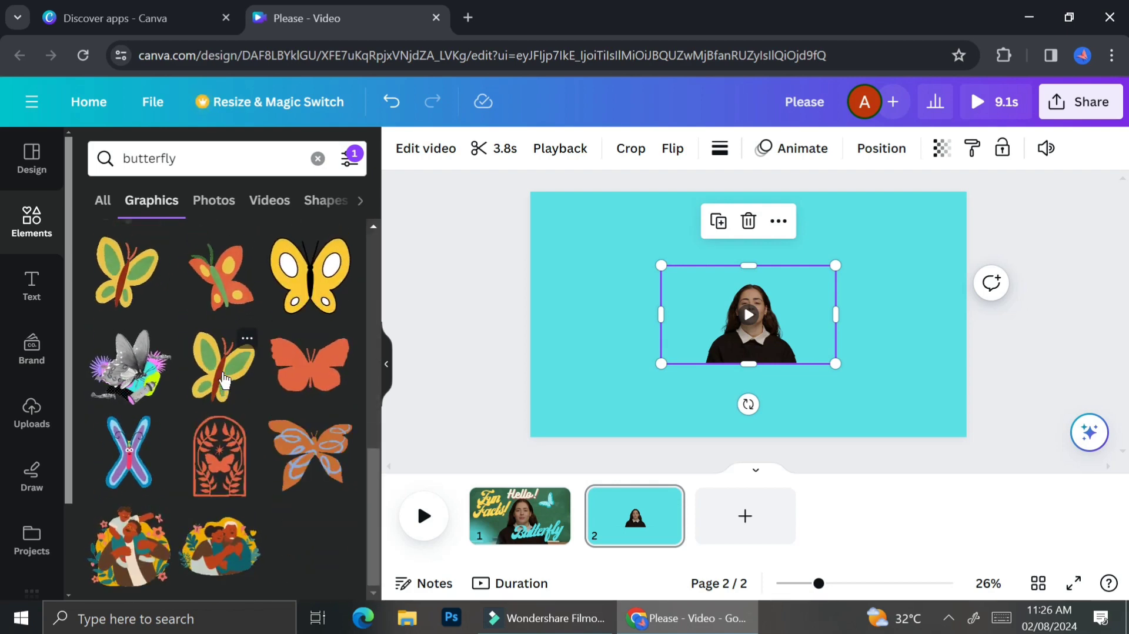
{"action": "scroll", "coordinate": [223, 381], "scroll_direction": "up", "scroll_amount": 5}
{"action": "left_click", "coordinate": [218, 327]}
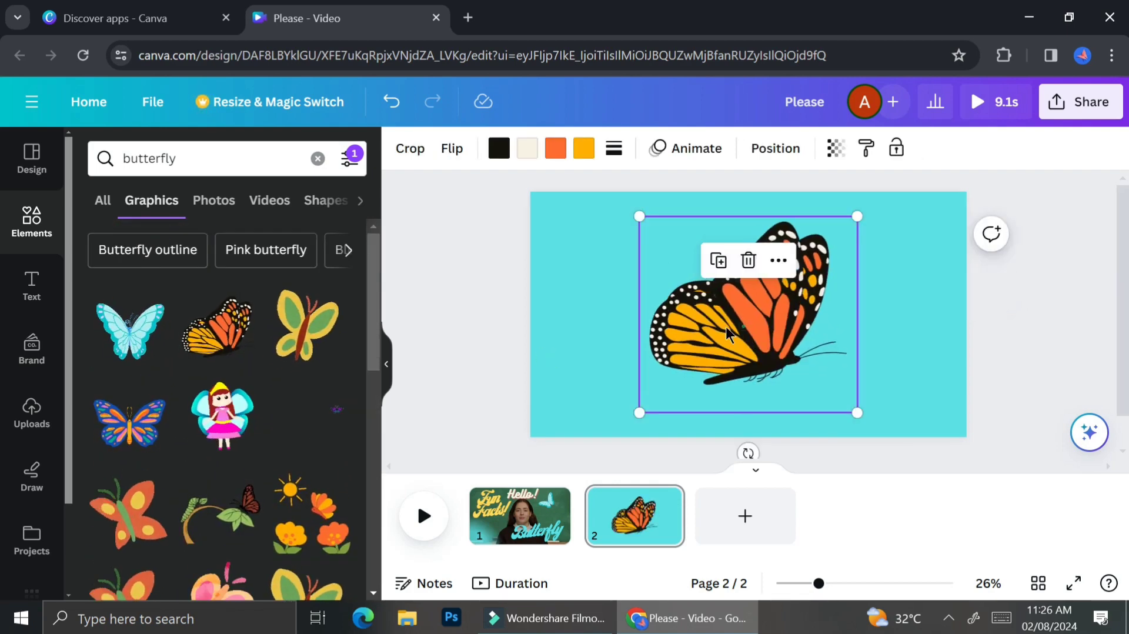
{"action": "left_click_drag", "start_coordinate": [726, 334], "coordinate": [574, 363]}
{"action": "left_click_drag", "start_coordinate": [593, 481], "coordinate": [676, 329]}
{"action": "left_click_drag", "start_coordinate": [623, 303], "coordinate": [593, 329]}
{"action": "left_click_drag", "start_coordinate": [676, 338], "coordinate": [687, 354]}
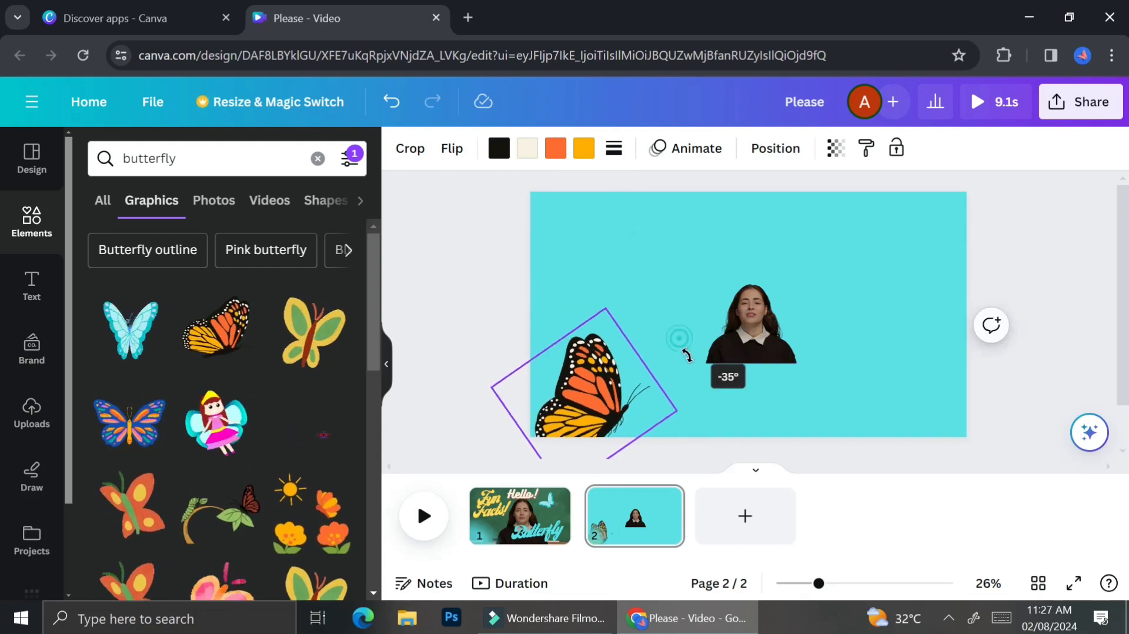
{"action": "left_click_drag", "start_coordinate": [628, 292], "coordinate": [599, 353]}
Add the recently used green chalkboard picture to page 2 and send it behind the avatar and butterfly
{"action": "left_click", "coordinate": [317, 159]}
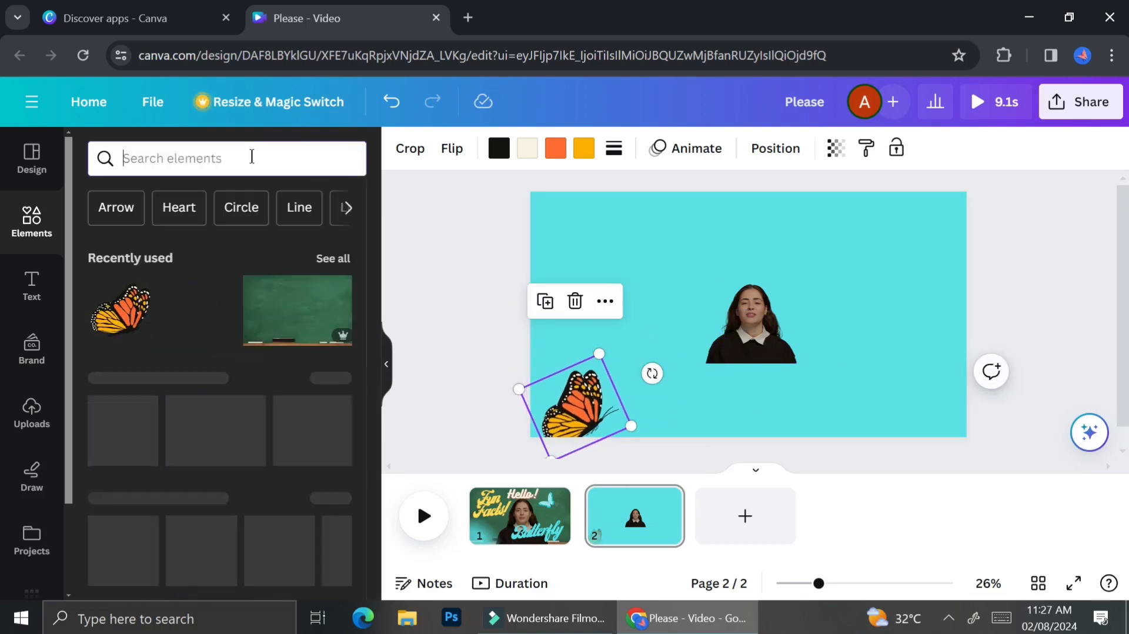
{"action": "left_click", "coordinate": [297, 310]}
{"action": "right_click", "coordinate": [844, 347]}
{"action": "left_click", "coordinate": [682, 361]}
{"action": "right_click", "coordinate": [844, 350]}
{"action": "mouse_move", "coordinate": [844, 350]}
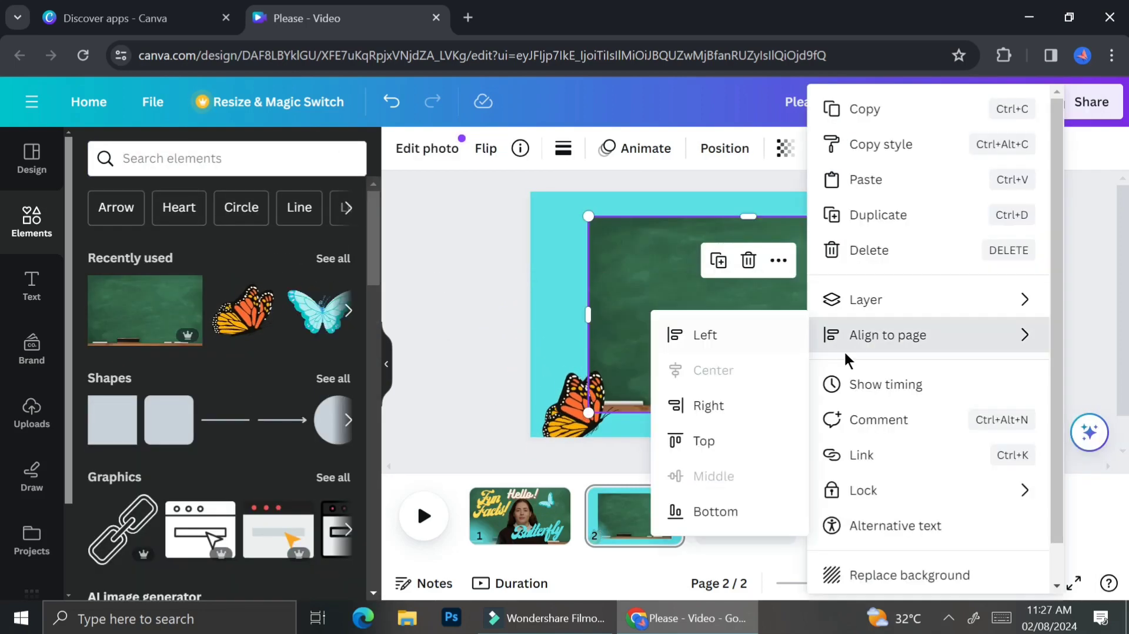
{"action": "mouse_move", "coordinate": [882, 299]}
{"action": "left_click", "coordinate": [705, 367]}
Enlarge and reposition the chalkboard picture until it covers the whole page
{"action": "left_click_drag", "start_coordinate": [897, 408], "coordinate": [965, 433]}
{"action": "left_click", "coordinate": [679, 294]}
{"action": "left_click", "coordinate": [811, 329]}
{"action": "left_click_drag", "start_coordinate": [964, 311], "coordinate": [971, 297]}
{"action": "left_click_drag", "start_coordinate": [751, 408], "coordinate": [752, 436]}
{"action": "left_click", "coordinate": [848, 353]}
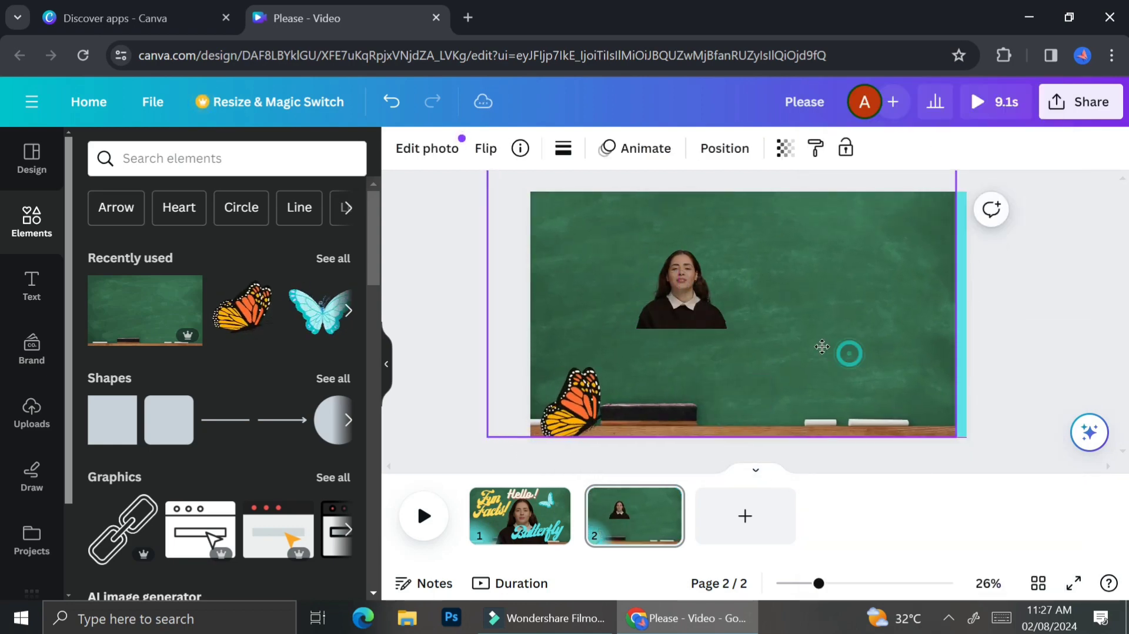
{"action": "left_click_drag", "start_coordinate": [956, 303], "coordinate": [932, 287]}
{"action": "left_click_drag", "start_coordinate": [688, 406], "coordinate": [680, 429]}
{"action": "left_click_drag", "start_coordinate": [817, 352], "coordinate": [829, 374]}
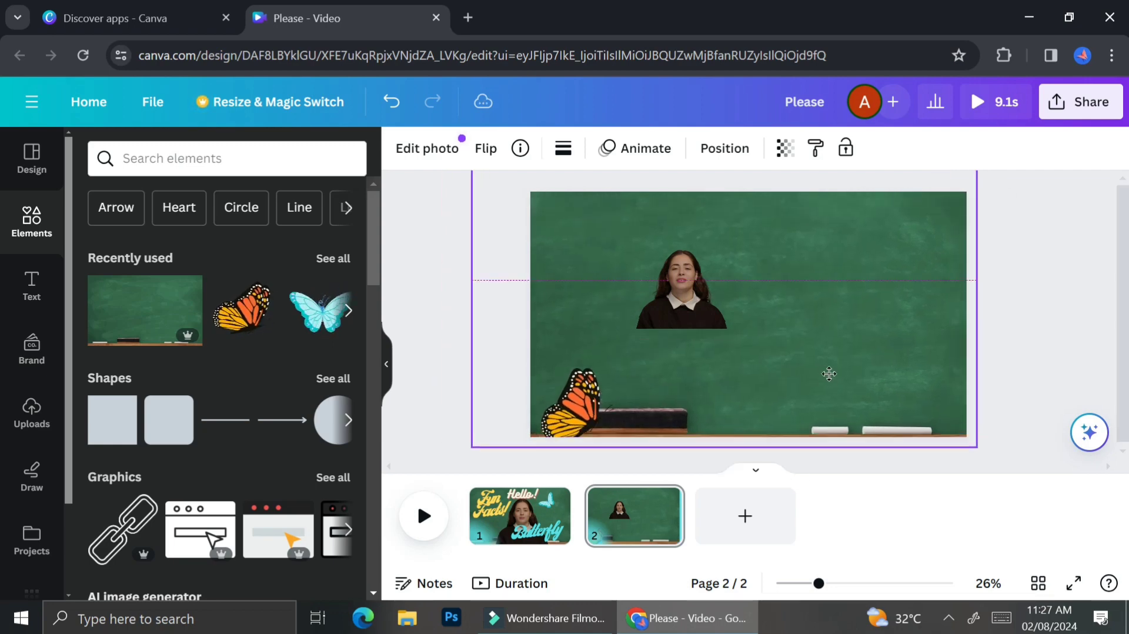
Enlarge the avatar video to fill the page and layer it behind the orange butterfly
{"action": "left_click_drag", "start_coordinate": [664, 261], "coordinate": [613, 231]}
{"action": "left_click_drag", "start_coordinate": [730, 298], "coordinate": [965, 434]}
{"action": "mouse_move", "coordinate": [585, 353]}
{"action": "left_mouse_down"}
{"action": "mouse_move", "coordinate": [598, 329]}
{"action": "mouse_move", "coordinate": [585, 351]}
{"action": "left_mouse_up"}
{"action": "left_click", "coordinate": [573, 405]}
{"action": "right_click", "coordinate": [573, 405]}
{"action": "left_click", "coordinate": [624, 360]}
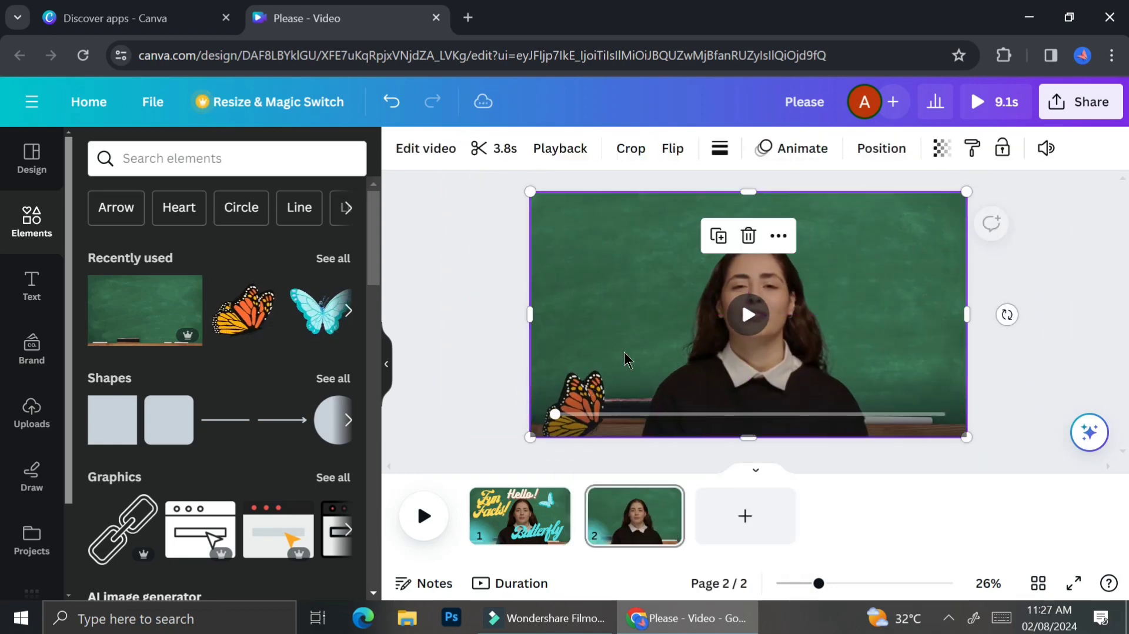
Duplicate the orange butterfly on page 2, place one in the page's upper-right area, and flip and rotate it
{"action": "left_click_drag", "start_coordinate": [573, 406], "coordinate": [879, 262]}
{"action": "key", "text": "ctrl+d"}
{"action": "left_click", "coordinate": [452, 148]}
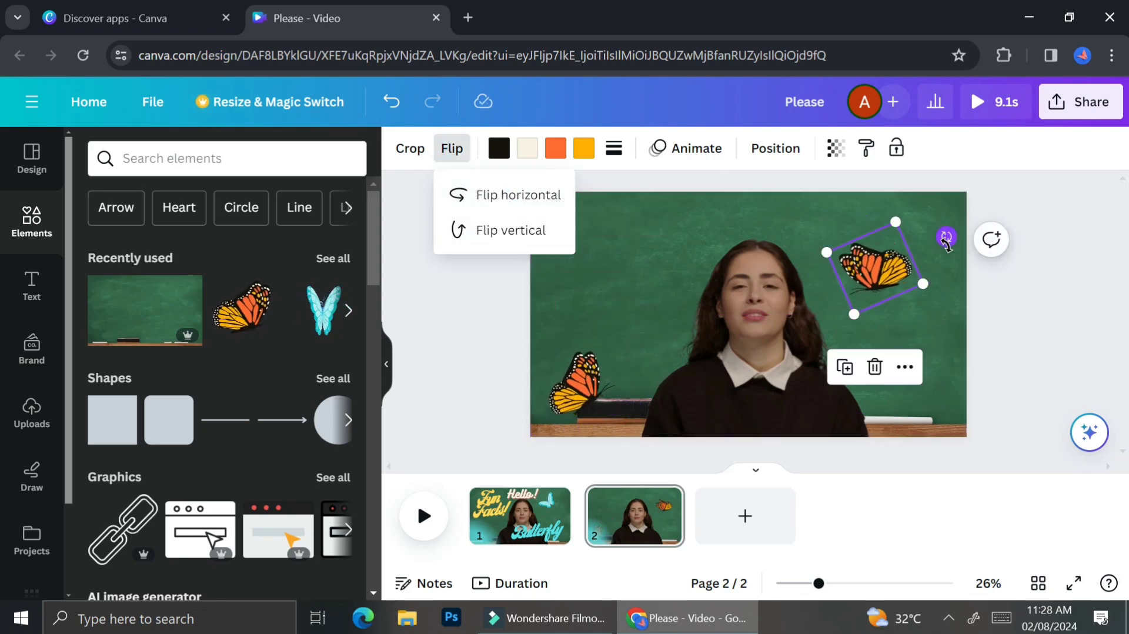
{"action": "left_click_drag", "start_coordinate": [946, 239], "coordinate": [924, 251]}
Duplicate the lower-left butterfly and place a smaller copy above it, between the page's upper-left area and the avatar's head
{"action": "left_click_drag", "start_coordinate": [571, 385], "coordinate": [659, 252]}
{"action": "key", "text": "ctrl+d"}
{"action": "left_click_drag", "start_coordinate": [690, 207], "coordinate": [673, 253]}
{"action": "left_click_drag", "start_coordinate": [594, 378], "coordinate": [588, 381]}
Place a flipped duplicate of the small butterfly beside the avatar's shoulder in the page's lower-right area, and slightly enlarge the small original
{"action": "left_click", "coordinate": [662, 276]}
{"action": "key", "text": "ctrl+d"}
{"action": "left_click_drag", "start_coordinate": [669, 275], "coordinate": [884, 358]}
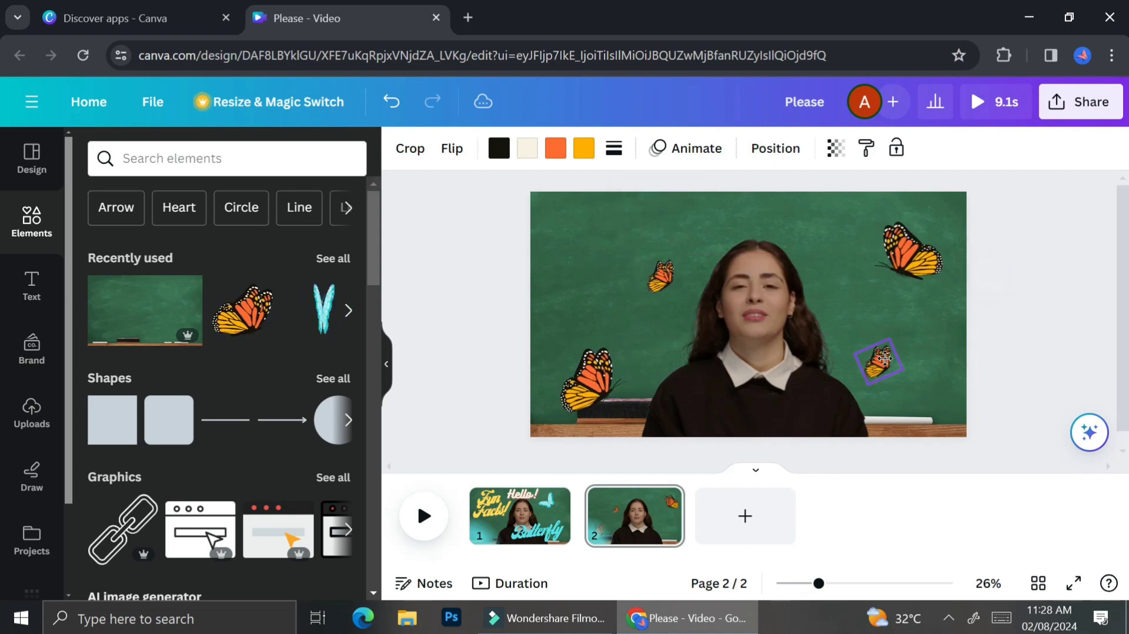
{"action": "left_click", "coordinate": [452, 148]}
{"action": "left_click", "coordinate": [499, 209]}
{"action": "left_click", "coordinate": [880, 355]}
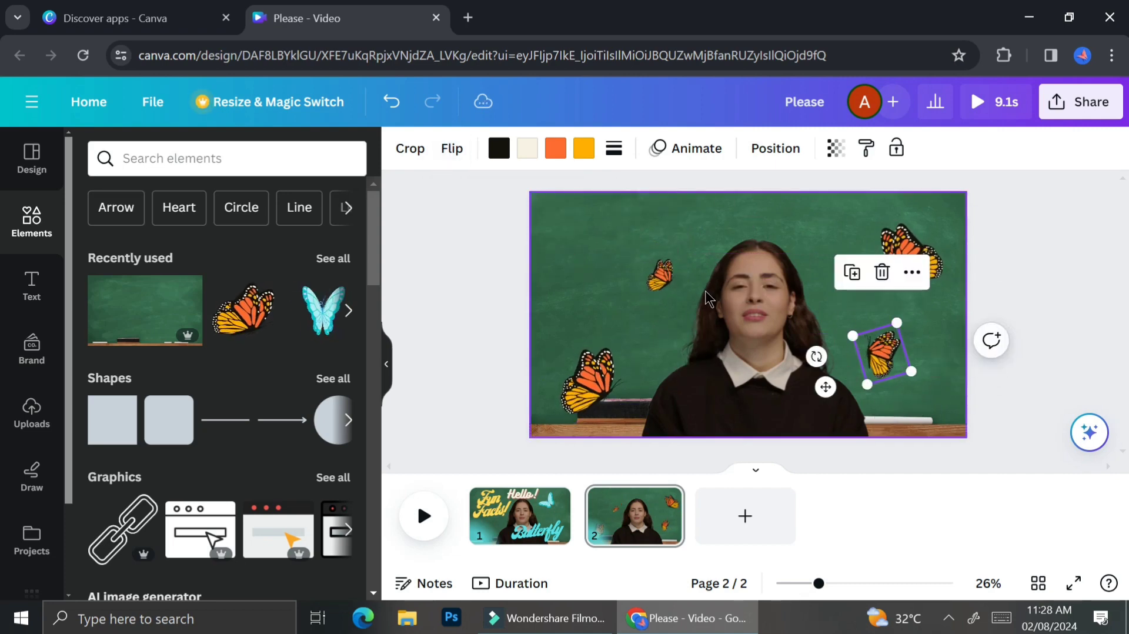
{"action": "left_click", "coordinate": [662, 275]}
{"action": "left_click_drag", "start_coordinate": [670, 251], "coordinate": [675, 241]}
Apply the Drift animation to the lower-left and upper-left butterflies on page 2
{"action": "left_click", "coordinate": [587, 375]}
{"action": "left_click", "coordinate": [713, 145]}
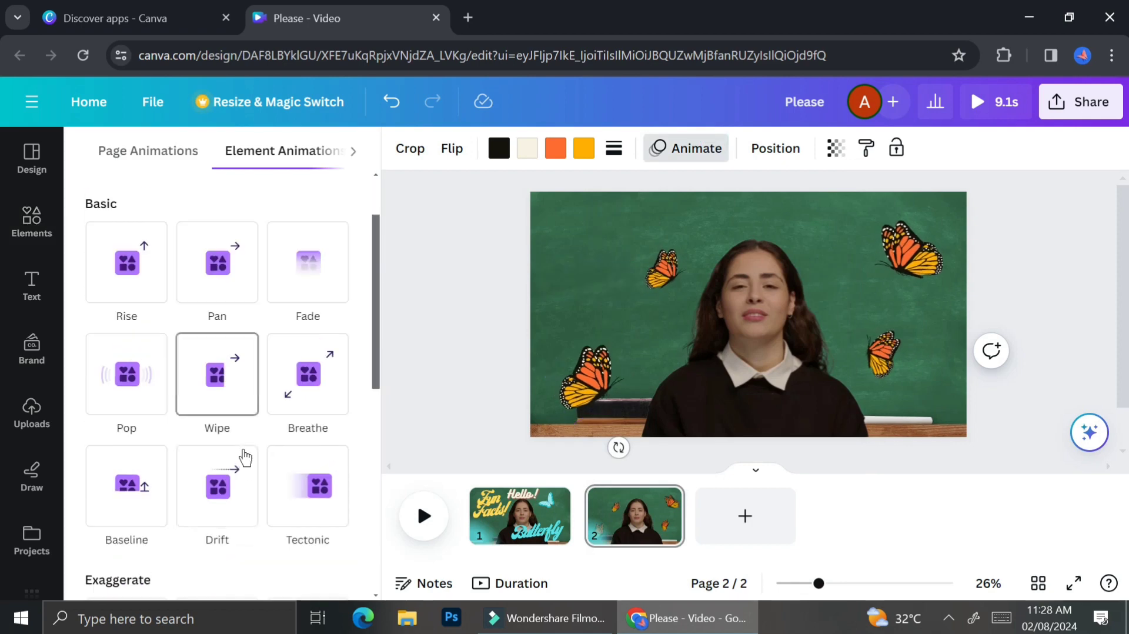
{"action": "left_click", "coordinate": [238, 464]}
{"action": "left_click", "coordinate": [252, 302]}
{"action": "left_click", "coordinate": [247, 282]}
{"action": "scroll", "coordinate": [287, 469], "scroll_direction": "down", "scroll_amount": 5}
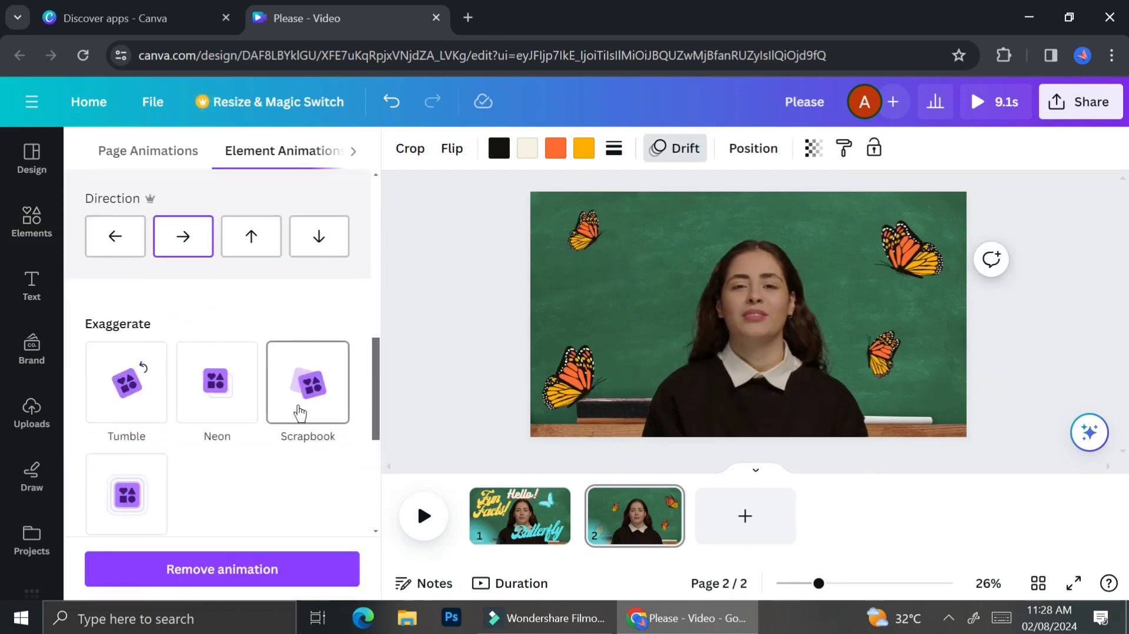
{"action": "scroll", "coordinate": [188, 496], "scroll_direction": "down", "scroll_amount": 6}
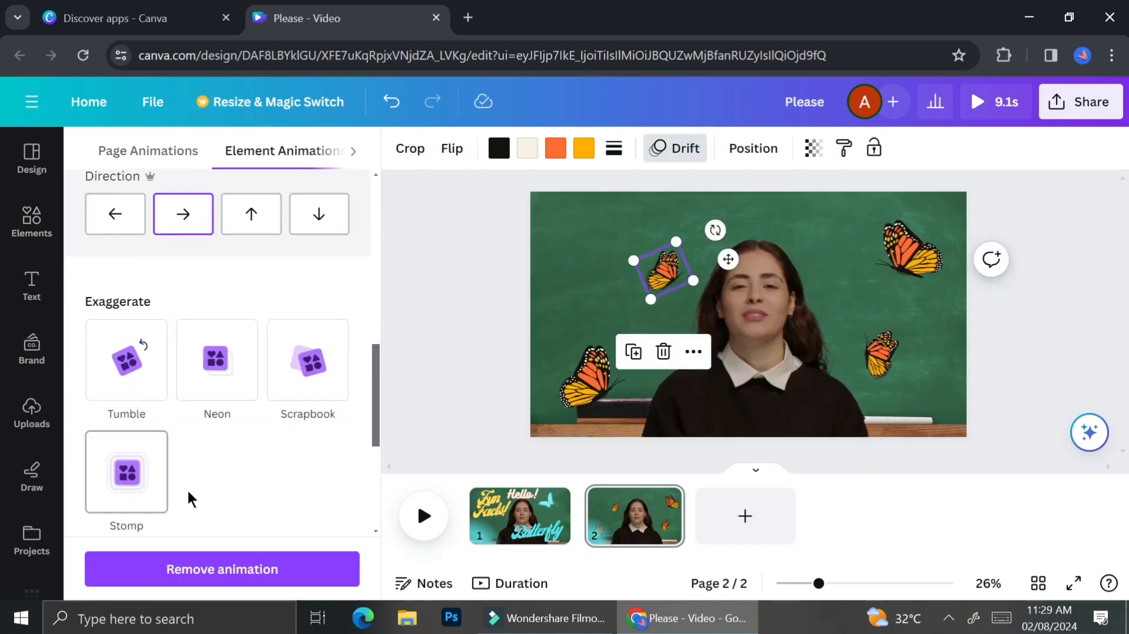
Give the small lower-right butterfly the Wiggle motion effect and a Drift animation directed left
{"action": "left_click", "coordinate": [880, 352]}
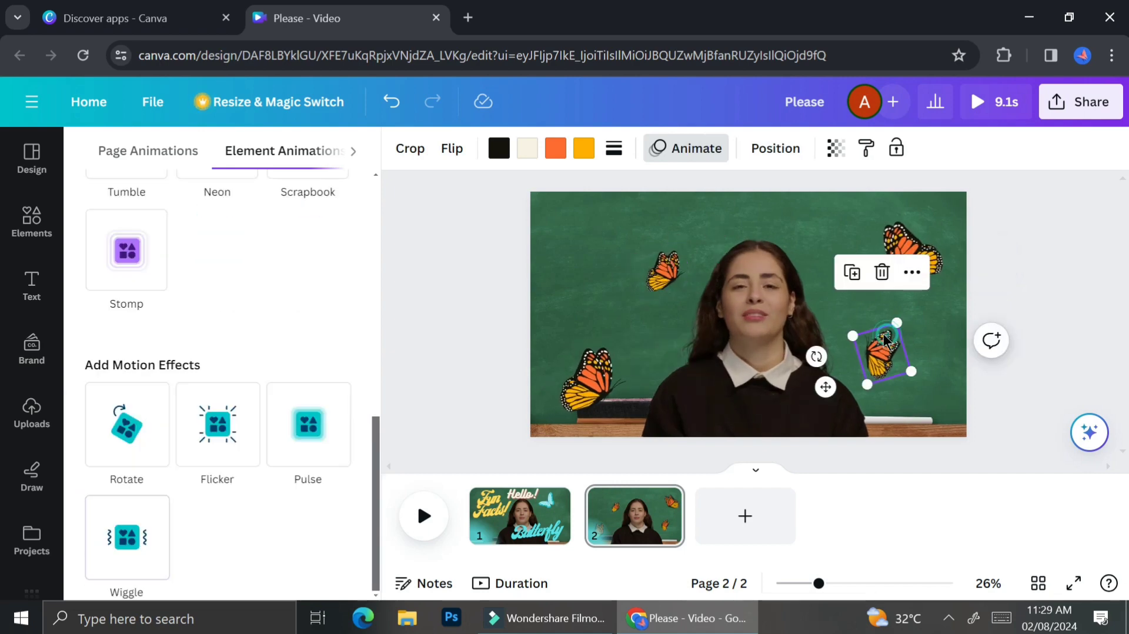
{"action": "left_click", "coordinate": [131, 529]}
{"action": "scroll", "coordinate": [244, 334], "scroll_direction": "up", "scroll_amount": 5}
{"action": "left_click", "coordinate": [244, 335]}
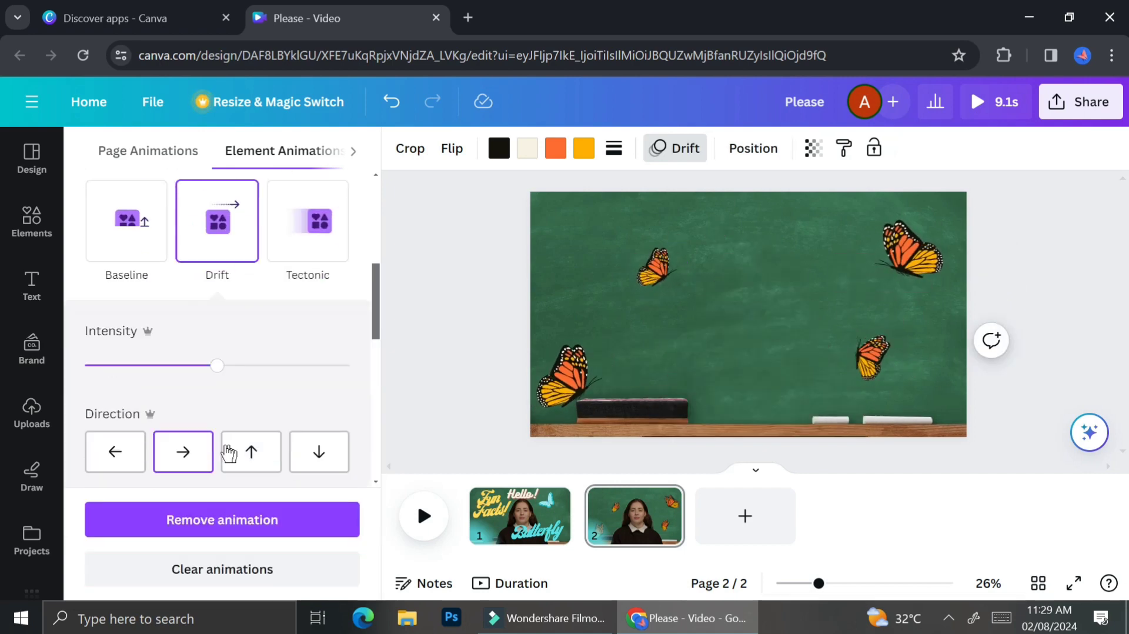
{"action": "left_click", "coordinate": [116, 451]}
Give the upper-right butterfly a Drift animation directed down and the Wiggle motion effect
{"action": "left_click", "coordinate": [902, 250]}
{"action": "left_click", "coordinate": [217, 220]}
{"action": "left_click", "coordinate": [320, 451]}
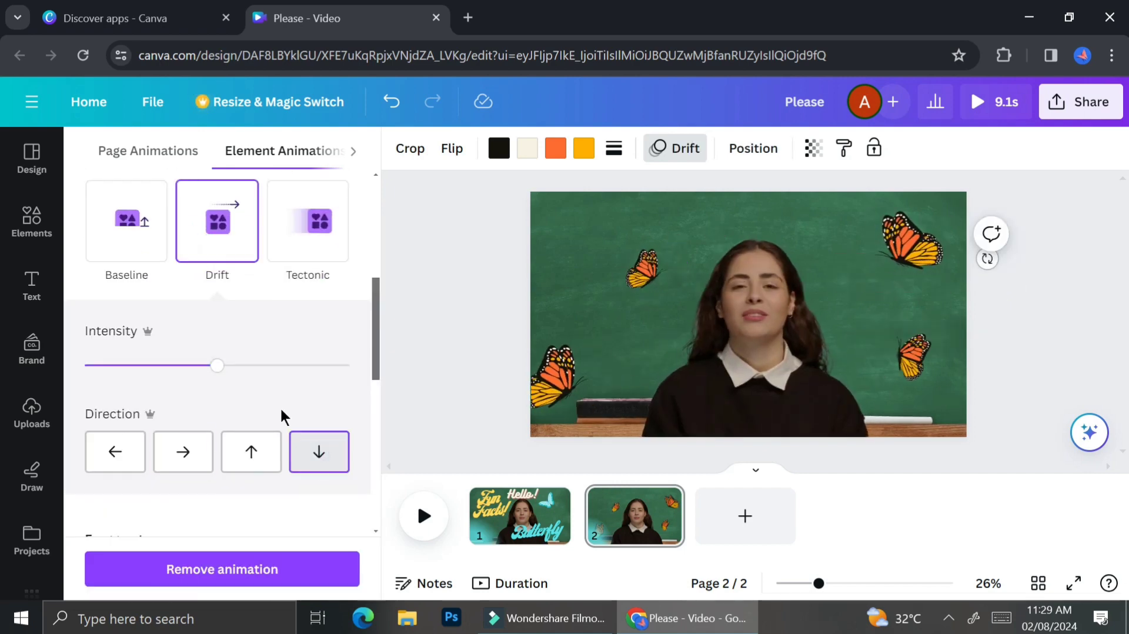
{"action": "scroll", "coordinate": [282, 416], "scroll_direction": "down", "scroll_amount": 6}
{"action": "left_click", "coordinate": [127, 473]}
{"action": "left_click", "coordinate": [413, 341]}
Browse the filters for page 1's avatar video, and set its brightness to 7, contrast to 20 and highlights to 10
{"action": "left_click", "coordinate": [495, 485]}
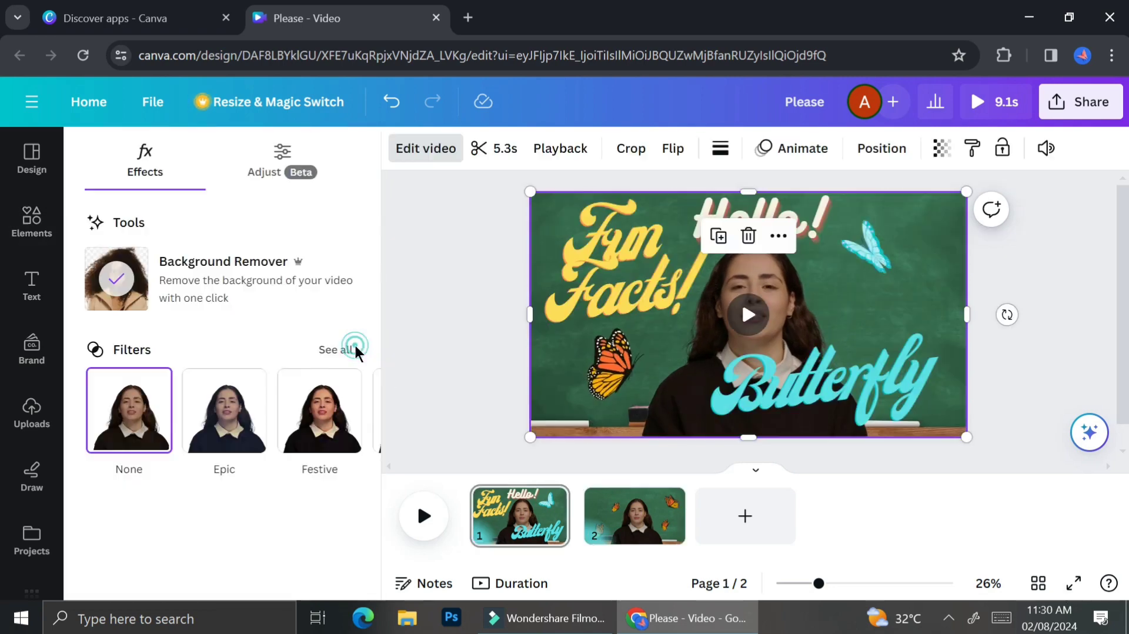
{"action": "left_click", "coordinate": [353, 350]}
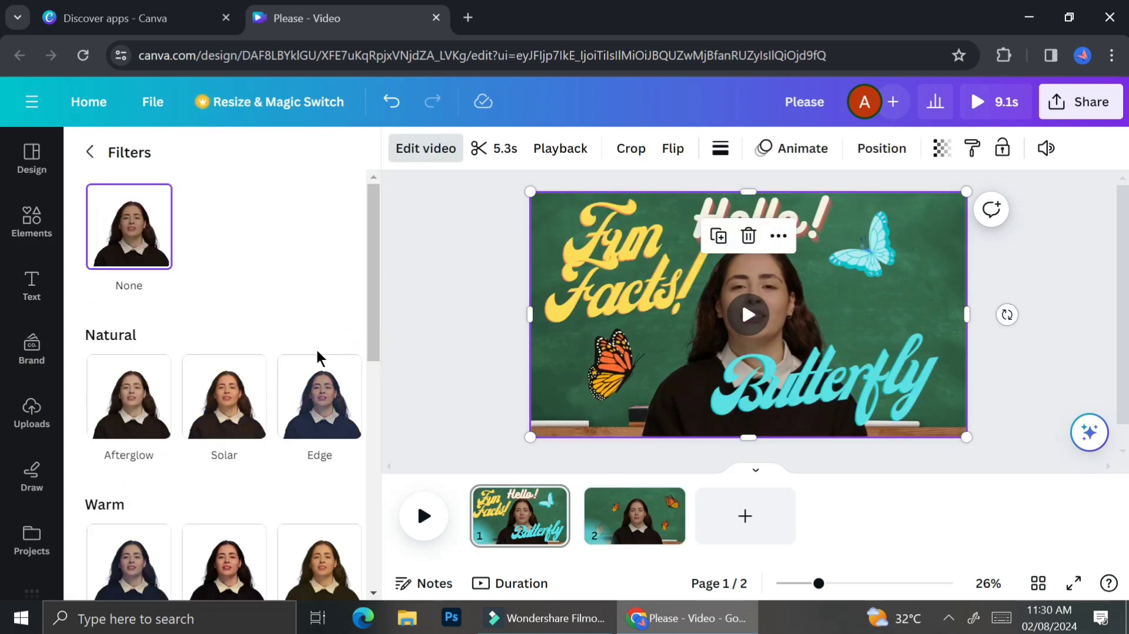
{"action": "scroll", "coordinate": [296, 393], "scroll_direction": "down", "scroll_amount": 4}
{"action": "scroll", "coordinate": [273, 403], "scroll_direction": "up", "scroll_amount": 4}
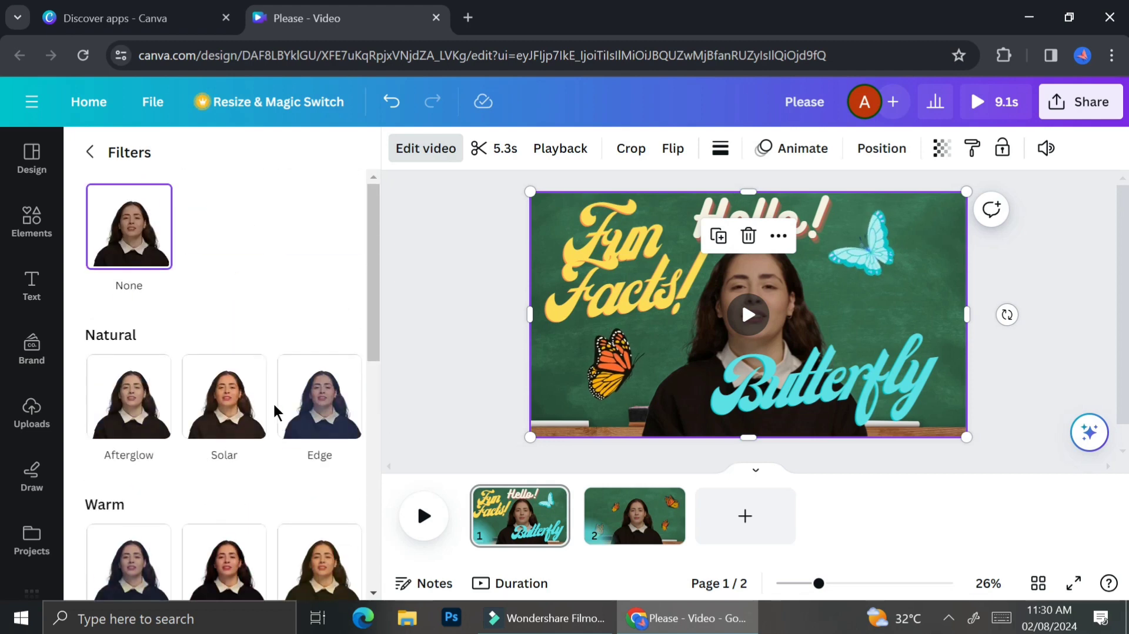
{"action": "left_click", "coordinate": [89, 154]}
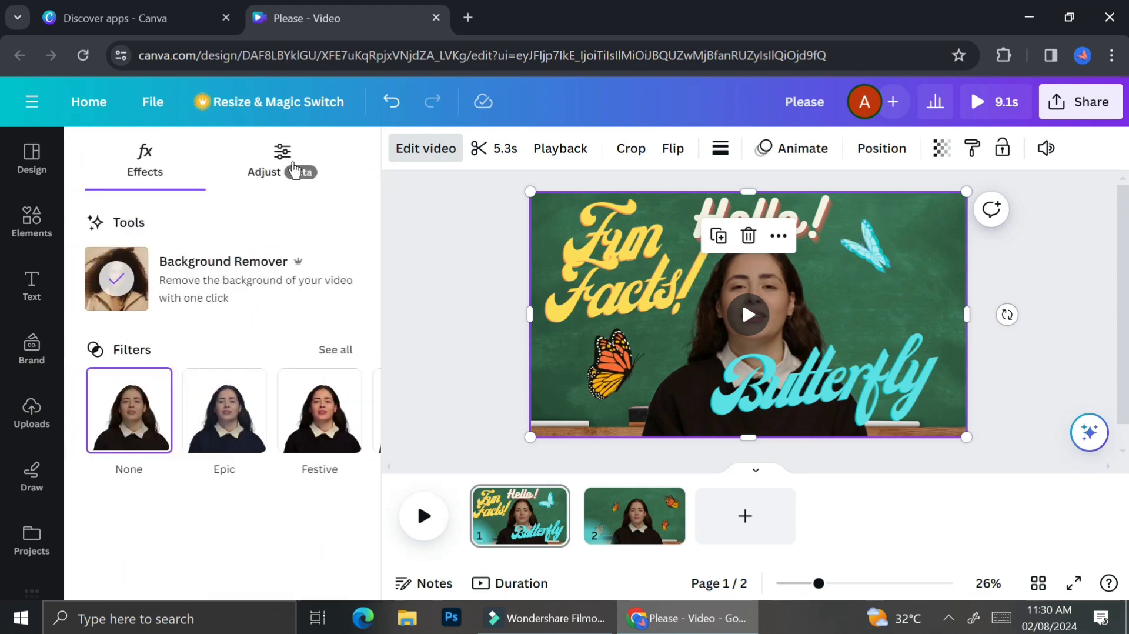
{"action": "left_click", "coordinate": [282, 162]}
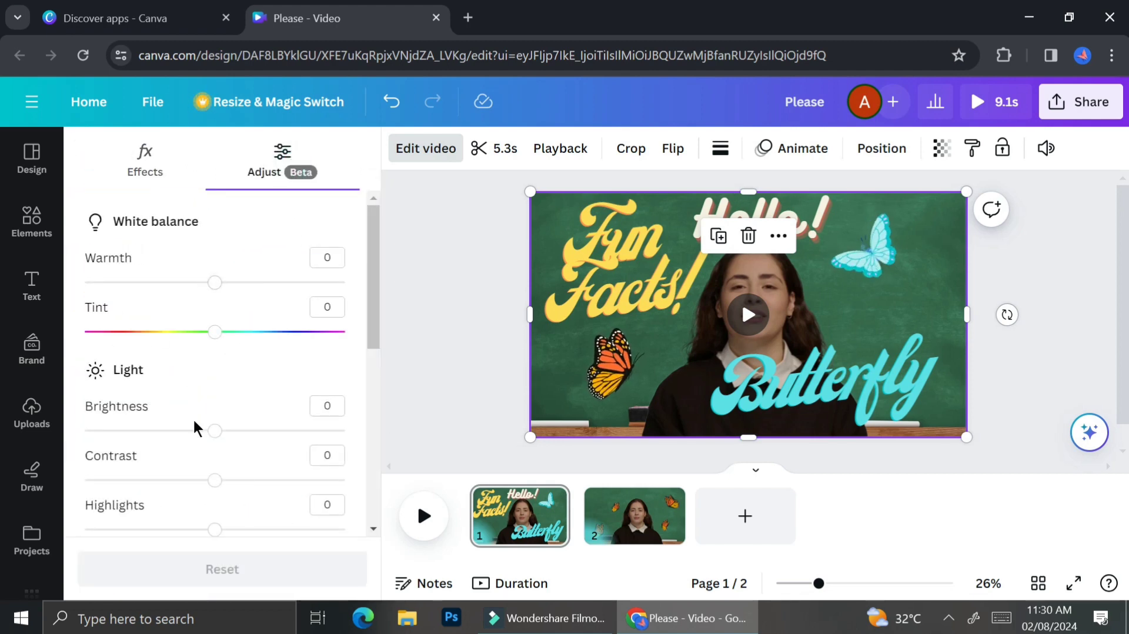
{"action": "left_click_drag", "start_coordinate": [217, 440], "coordinate": [240, 481]}
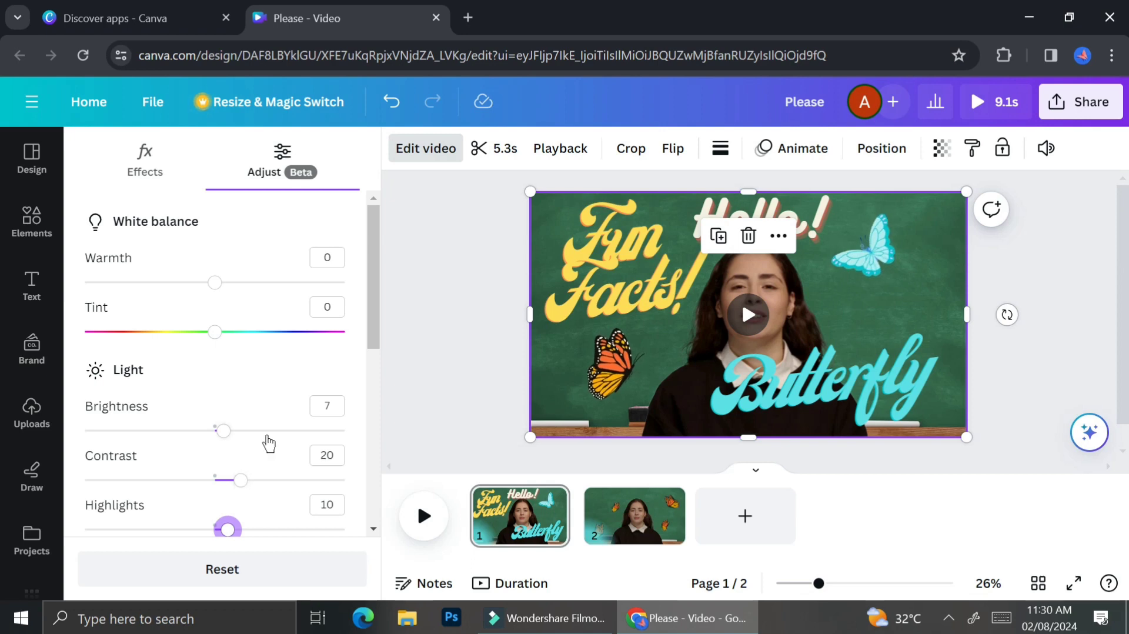
Set the avatar video on page 2 to contrast 15, brightness 5 and highlights 7
{"action": "left_click", "coordinate": [634, 513]}
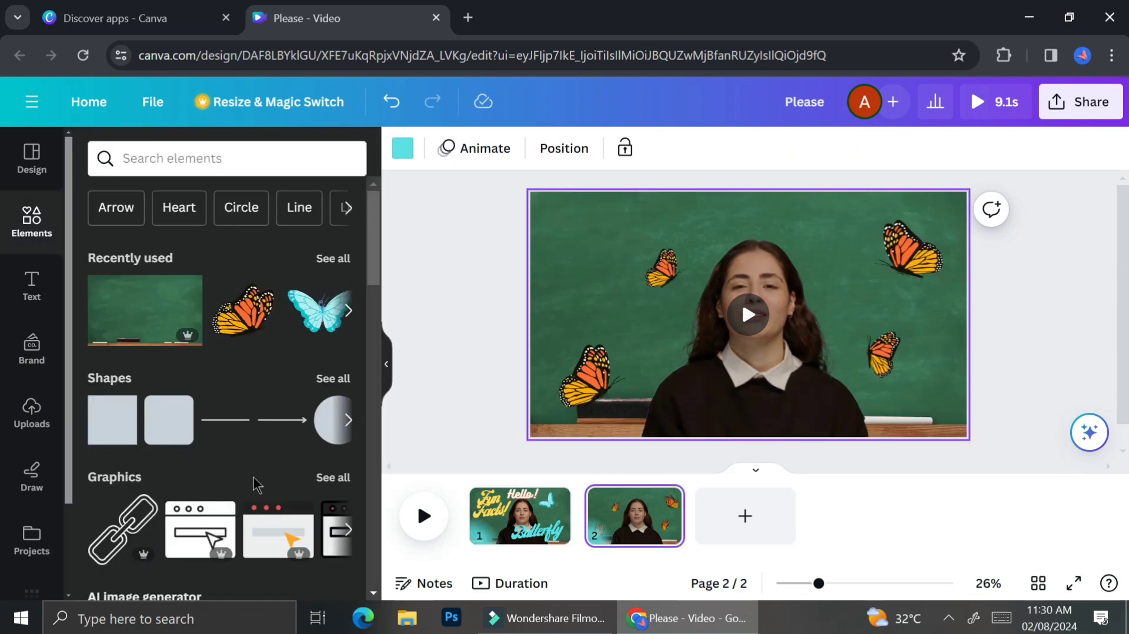
{"action": "left_click", "coordinate": [676, 317]}
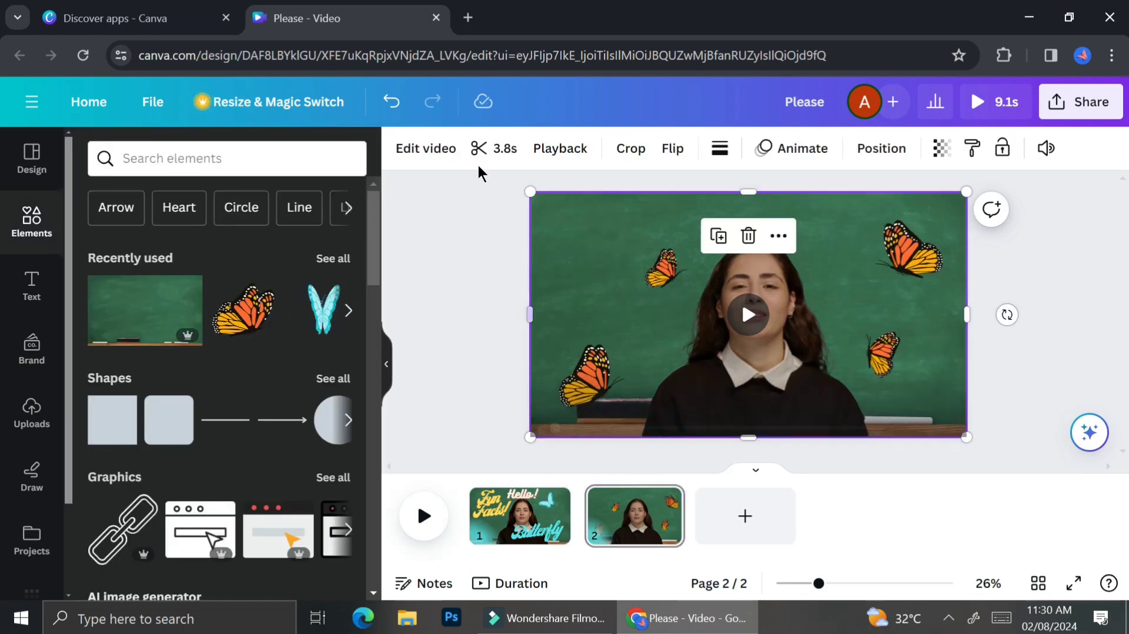
{"action": "left_click", "coordinate": [427, 148]}
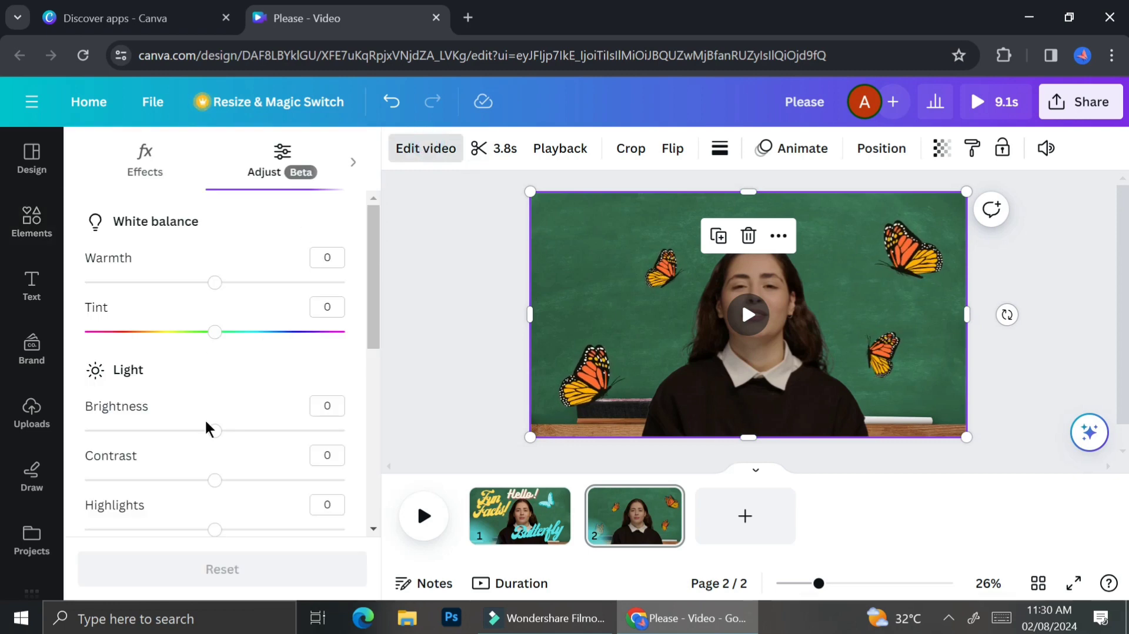
{"action": "left_click_drag", "start_coordinate": [215, 481], "coordinate": [234, 481]}
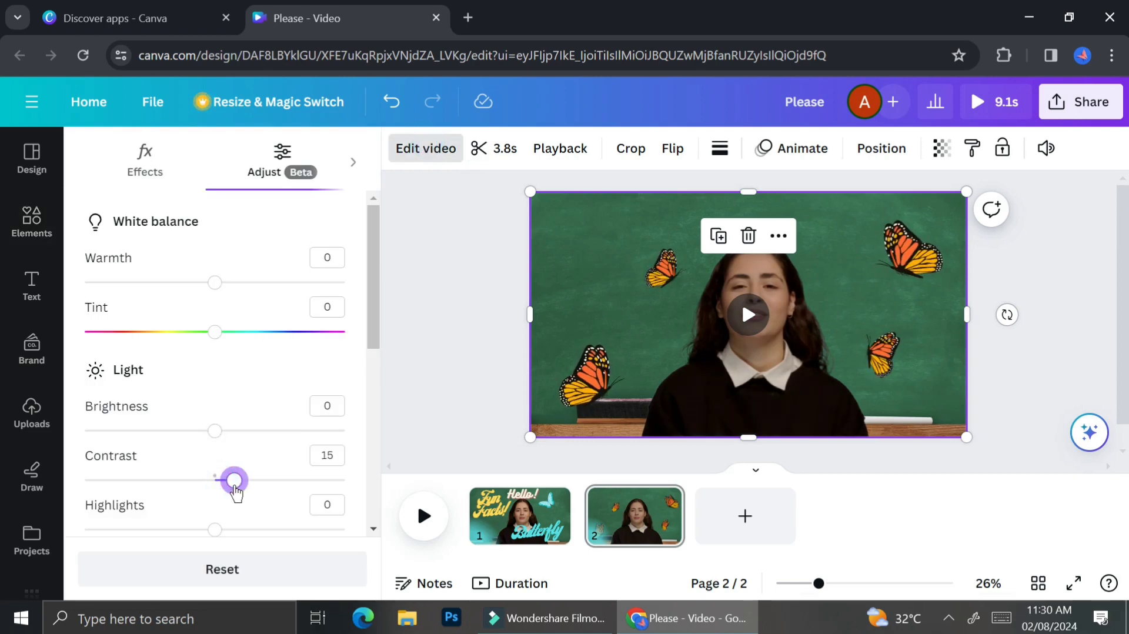
{"action": "left_click_drag", "start_coordinate": [214, 431], "coordinate": [221, 431]}
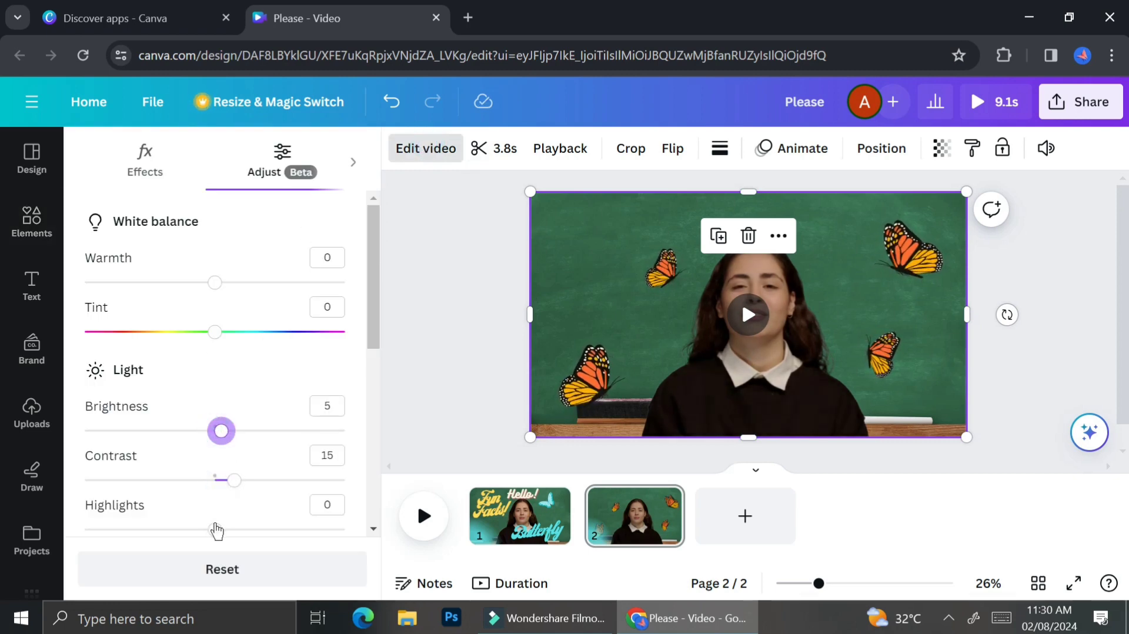
{"action": "left_click_drag", "start_coordinate": [215, 529], "coordinate": [223, 529]}
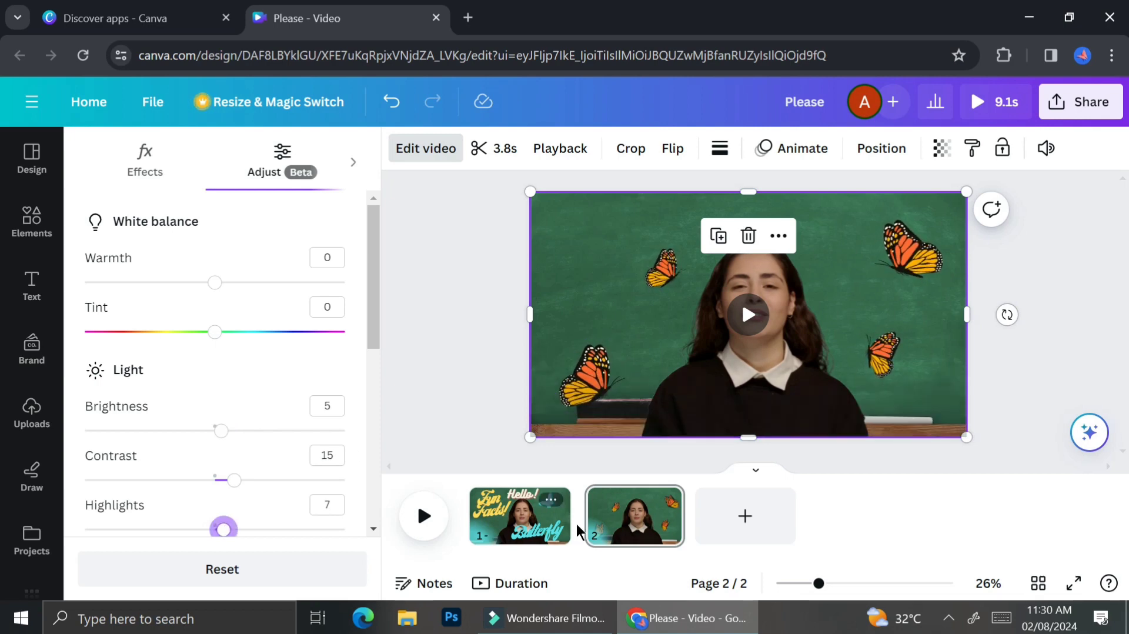
Download all two pages of the design as a 1080p MP4 video
{"action": "left_click", "coordinate": [1101, 109]}
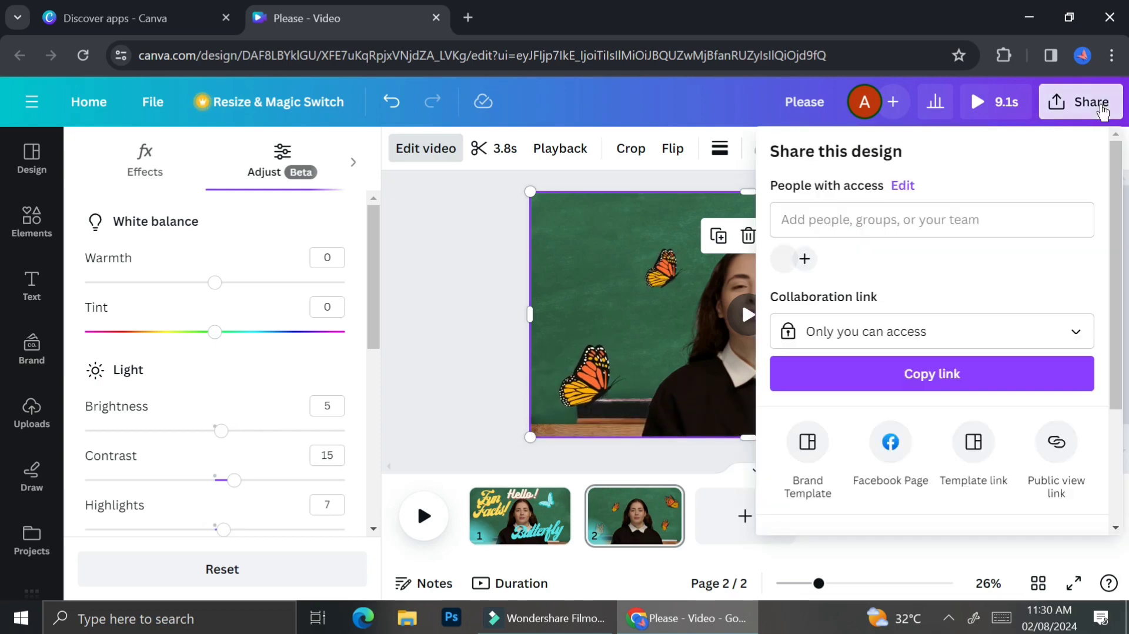
{"action": "scroll", "coordinate": [1020, 324], "scroll_direction": "down", "scroll_amount": 3}
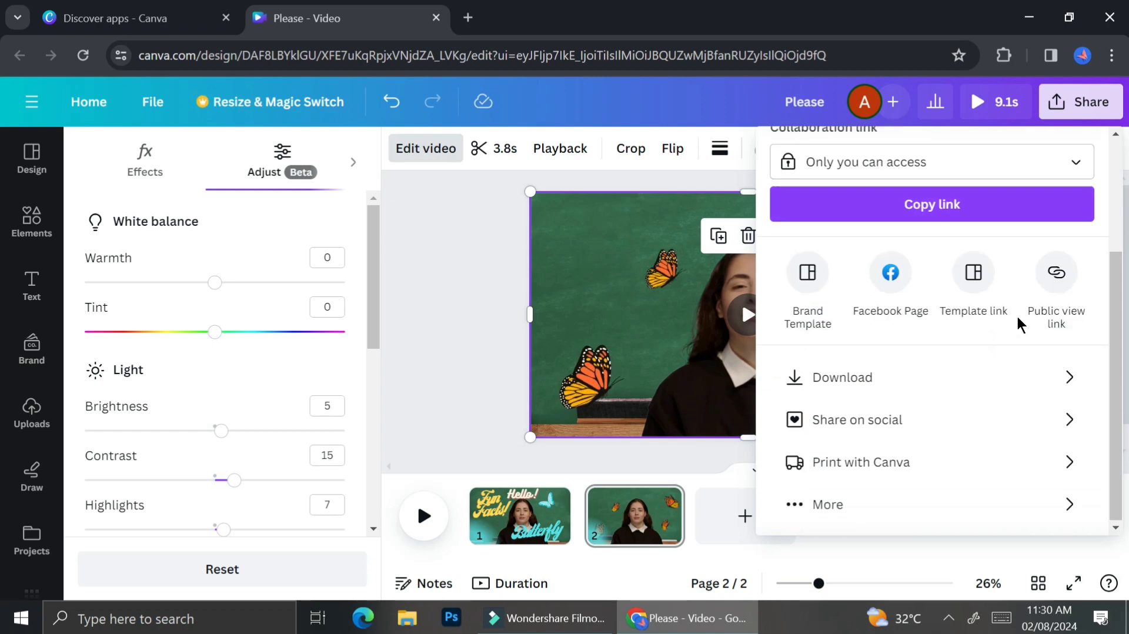
{"action": "left_click", "coordinate": [895, 375]}
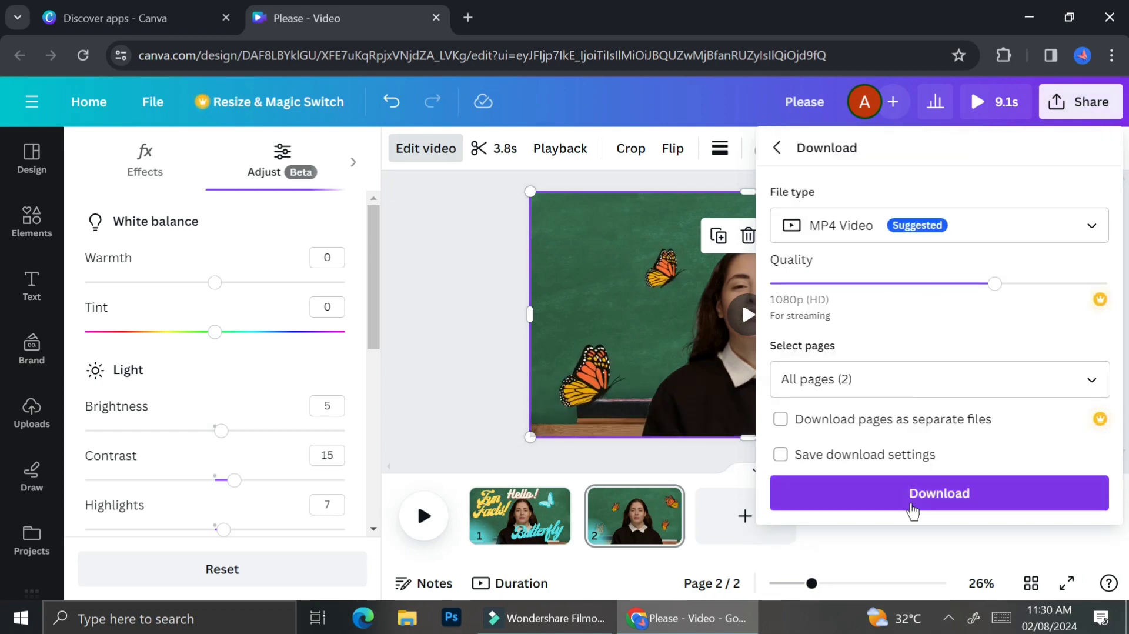
{"action": "left_click", "coordinate": [912, 503]}
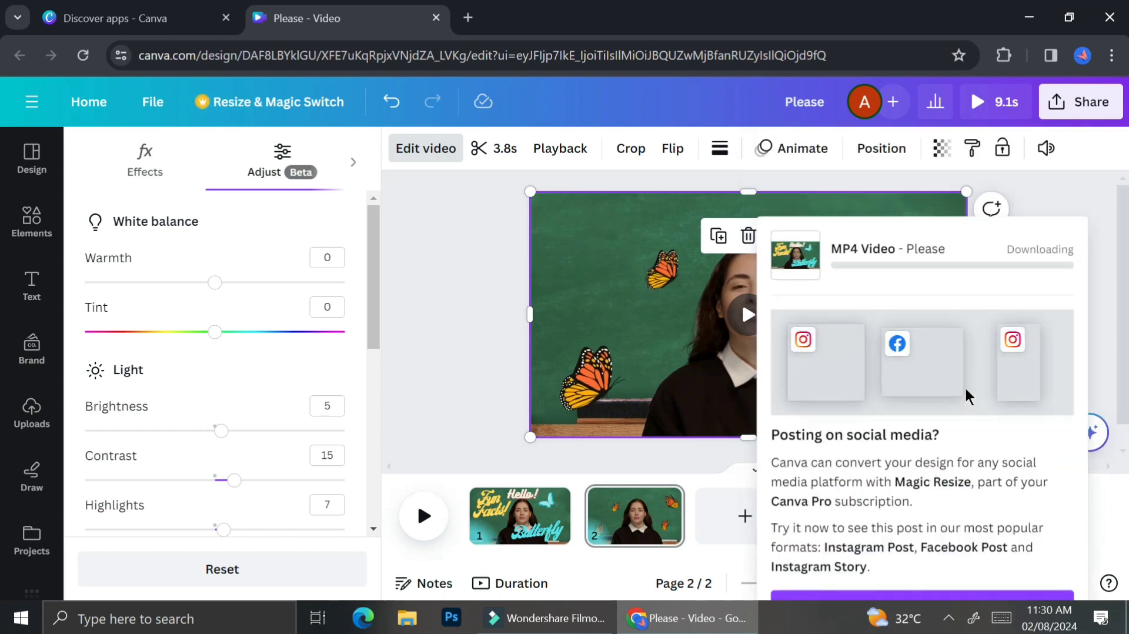